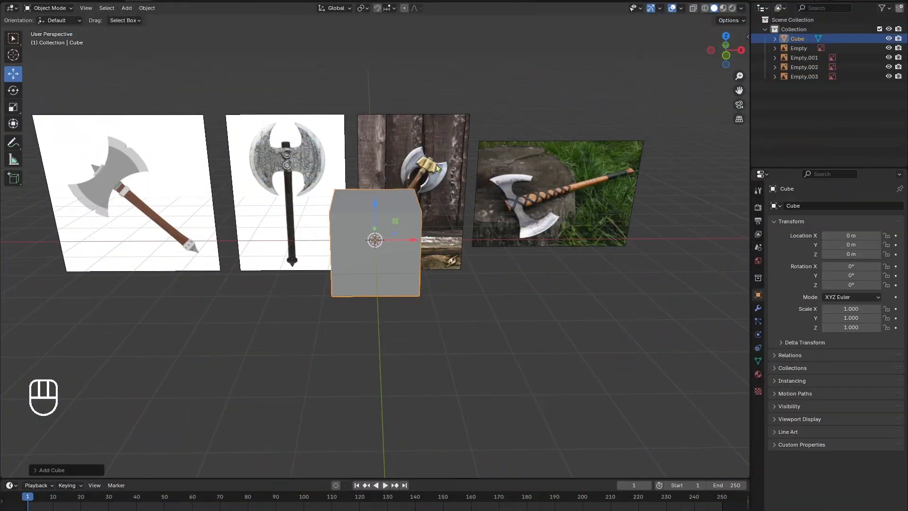
Switch the cube to Edit Mode
{"action": "left_click", "coordinate": [749, 212]}
{"action": "left_click", "coordinate": [738, 233]}
{"action": "left_click", "coordinate": [47, 8]}
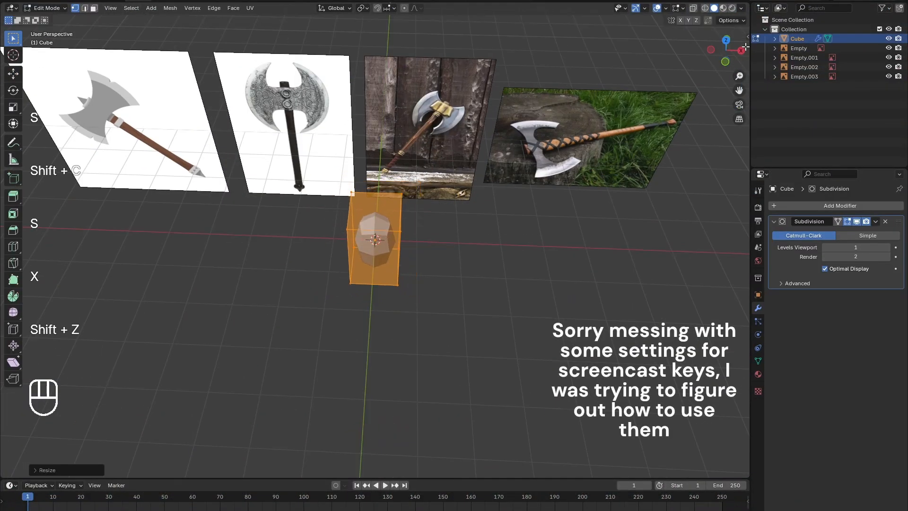
Review the Screencast Keys display settings and close them again
{"action": "left_click", "coordinate": [745, 45]}
{"action": "left_click", "coordinate": [748, 37]}
{"action": "left_click", "coordinate": [746, 179]}
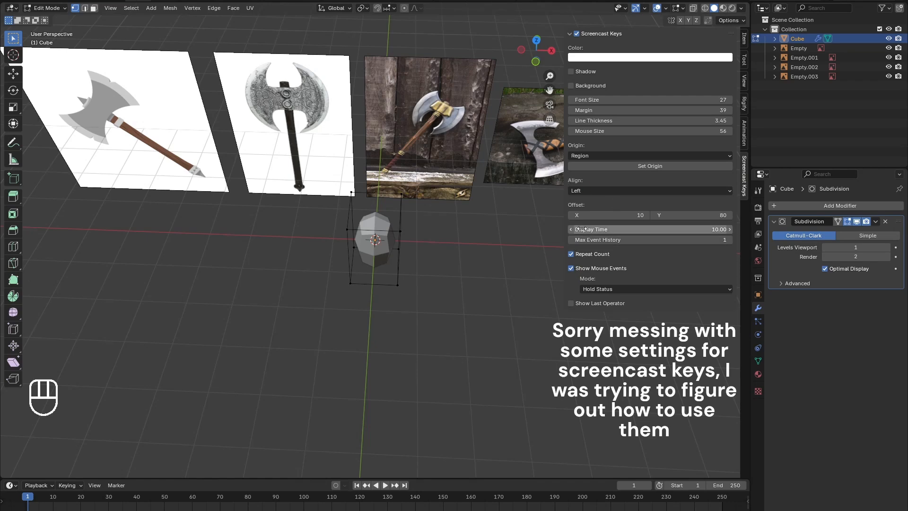
{"action": "left_click_drag", "start_coordinate": [566, 188], "coordinate": [742, 187]}
Show the cube in wireframe from the front with edge selection active
{"action": "middle_click_drag", "start_coordinate": [369, 302], "coordinate": [373, 290]}
{"action": "key", "text": "a"}
{"action": "left_click", "coordinate": [374, 285], "text": "alt"}
{"action": "middle_click_drag", "start_coordinate": [369, 332], "coordinate": [374, 295]}
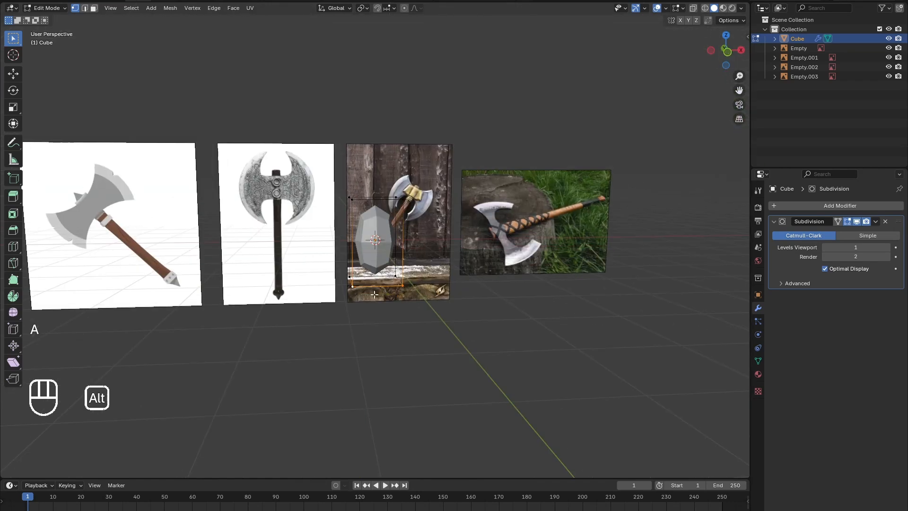
{"action": "left_click", "coordinate": [85, 8]}
{"action": "left_click", "coordinate": [705, 8]}
{"action": "left_click", "coordinate": [727, 52]}
{"action": "left_click", "coordinate": [729, 55]}
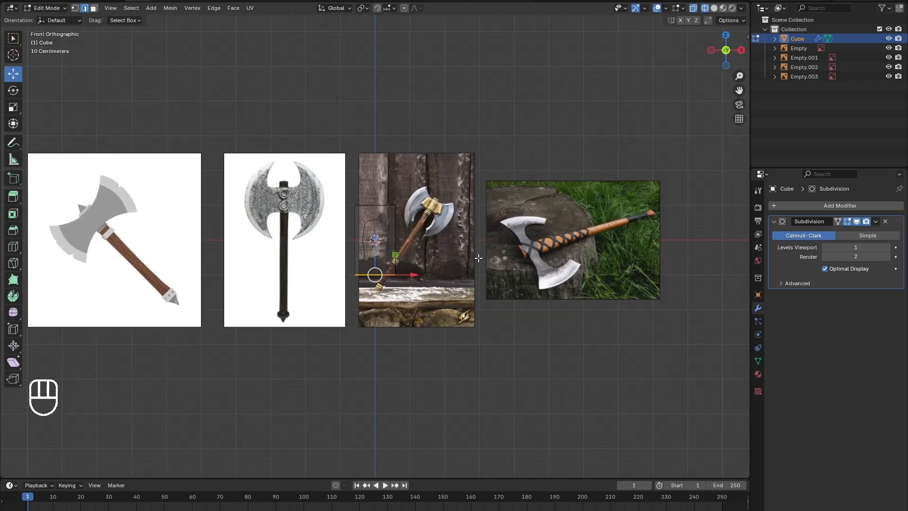
Scale the whole mesh narrower in X and Y while keeping its height, and restore solid shading
{"action": "left_click_drag", "start_coordinate": [726, 50], "coordinate": [716, 99]}
{"action": "key", "text": "a"}
{"action": "key", "text": "s"}
{"action": "key", "text": "shift+z"}
{"action": "left_click", "coordinate": [519, 203], "text": "ctrl"}
{"action": "left_click", "coordinate": [723, 64]}
{"action": "left_click", "coordinate": [713, 9]}
Move the mesh's bottom edge loop straight down along Z to lengthen the shaft
{"action": "scroll", "coordinate": [424, 330], "scroll_direction": "up", "scroll_amount": 1}
{"action": "left_click", "coordinate": [377, 283]}
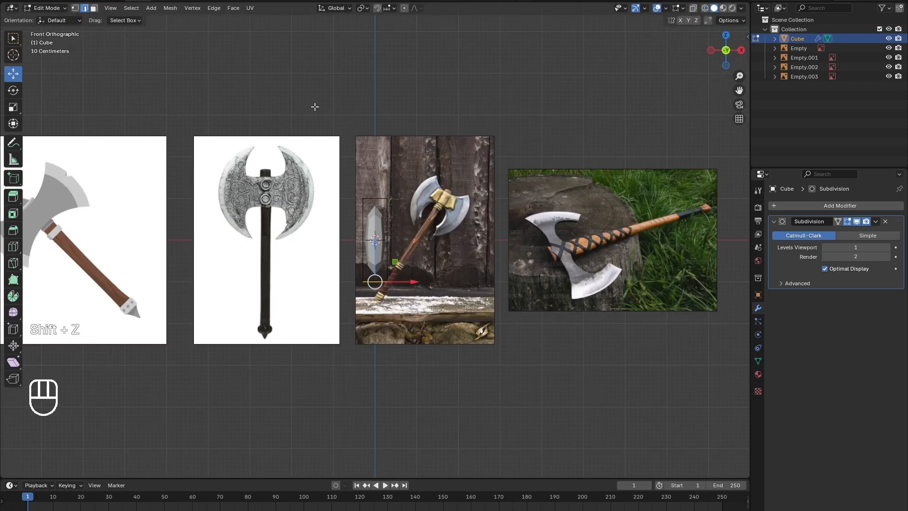
{"action": "left_click", "coordinate": [705, 8]}
{"action": "left_click", "coordinate": [375, 282]}
{"action": "left_click_drag", "start_coordinate": [375, 246], "coordinate": [375, 279]}
{"action": "left_click_drag", "start_coordinate": [375, 279], "coordinate": [375, 292], "text": "ctrl"}
Add a loop cut near the bottom end of the shaft and another near its top end
{"action": "left_click_drag", "start_coordinate": [725, 50], "coordinate": [726, 79]}
{"action": "left_click", "coordinate": [11, 244]}
{"action": "left_click_drag", "start_coordinate": [363, 260], "coordinate": [352, 303], "text": "ctrl"}
{"action": "left_click", "coordinate": [713, 8]}
{"action": "mouse_move", "coordinate": [731, 54]}
{"action": "left_mouse_down"}
{"action": "mouse_move", "coordinate": [742, 24]}
{"action": "mouse_move", "coordinate": [743, 51]}
{"action": "left_mouse_up"}
{"action": "left_click_drag", "start_coordinate": [381, 223], "coordinate": [380, 180], "text": "ctrl"}
Select the shaft's top section and move it up 4 m along Z to form a long handle
{"action": "left_click", "coordinate": [17, 76]}
{"action": "left_click_drag", "start_coordinate": [405, 227], "coordinate": [347, 188]}
{"action": "left_click_drag", "start_coordinate": [377, 140], "coordinate": [377, 140], "text": "ctrl"}
{"action": "left_click_drag", "start_coordinate": [729, 53], "coordinate": [725, 48]}
{"action": "left_click", "coordinate": [726, 52]}
{"action": "left_click_drag", "start_coordinate": [739, 91], "coordinate": [745, 132]}
{"action": "left_click_drag", "start_coordinate": [382, 168], "coordinate": [396, 76], "text": "ctrl"}
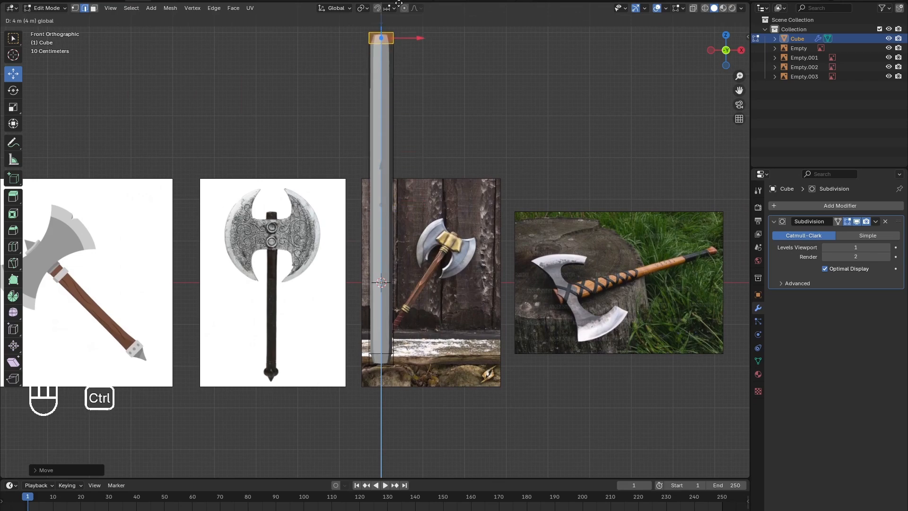
{"action": "left_click_drag", "start_coordinate": [399, 466], "coordinate": [399, 463], "text": "ctrl"}
Select the whole handle mesh and scale it wider along X
{"action": "scroll", "coordinate": [399, 463], "scroll_direction": "down", "scroll_amount": 2}
{"action": "left_click", "coordinate": [725, 35]}
{"action": "key", "text": "a"}
{"action": "scroll", "coordinate": [473, 303], "scroll_direction": "up", "scroll_amount": 7}
{"action": "key", "text": "s"}
{"action": "key", "text": "z"}
{"action": "key", "text": "x"}
{"action": "left_click", "coordinate": [533, 303]}
{"action": "key", "text": "ctrl+z"}
{"action": "left_click_drag", "start_coordinate": [728, 54], "coordinate": [724, 31]}
{"action": "key", "text": "s"}
{"action": "key", "text": "x"}
{"action": "left_click", "coordinate": [525, 210]}
Give the handle smooth shading in Object Mode and return to Edit Mode
{"action": "left_click", "coordinate": [46, 8]}
{"action": "left_click", "coordinate": [54, 17]}
{"action": "left_click", "coordinate": [681, 161]}
{"action": "left_click", "coordinate": [724, 58]}
{"action": "left_click", "coordinate": [381, 160]}
{"action": "left_click", "coordinate": [48, 8]}
{"action": "left_click", "coordinate": [51, 27]}
Add a loop cut around the handle and slide it close to the bottom end
{"action": "left_click", "coordinate": [381, 88], "text": "alt"}
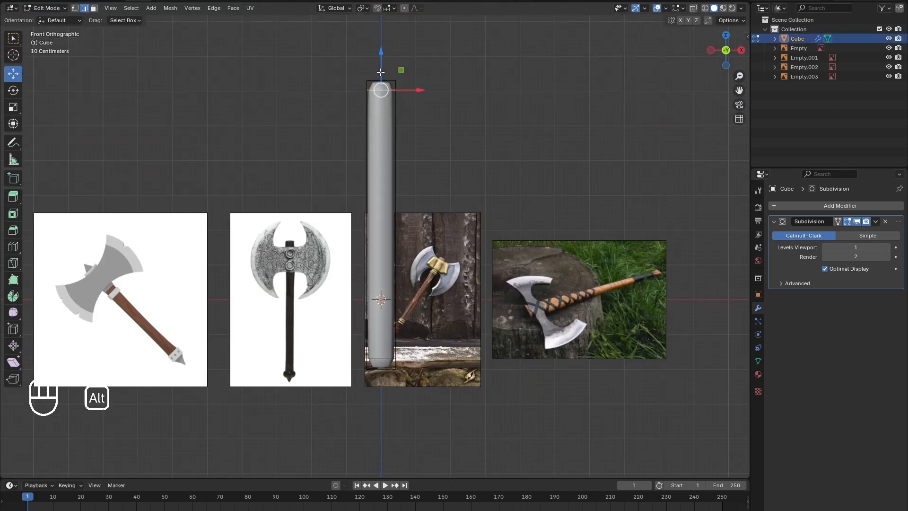
{"action": "left_click_drag", "start_coordinate": [381, 354], "coordinate": [404, 372]}
{"action": "key", "text": "ctrl+r"}
{"action": "left_click", "coordinate": [358, 332]}
{"action": "left_click", "coordinate": [359, 455]}
Extrude the band of faces at the handle's bottom in place and scale it outward into a collar
{"action": "left_click", "coordinate": [395, 357], "text": "alt"}
{"action": "middle_click_drag", "start_coordinate": [561, 224], "coordinate": [561, 263]}
{"action": "key", "text": "e"}
{"action": "right_click", "coordinate": [465, 354]}
{"action": "key", "text": "s"}
{"action": "key", "text": "x"}
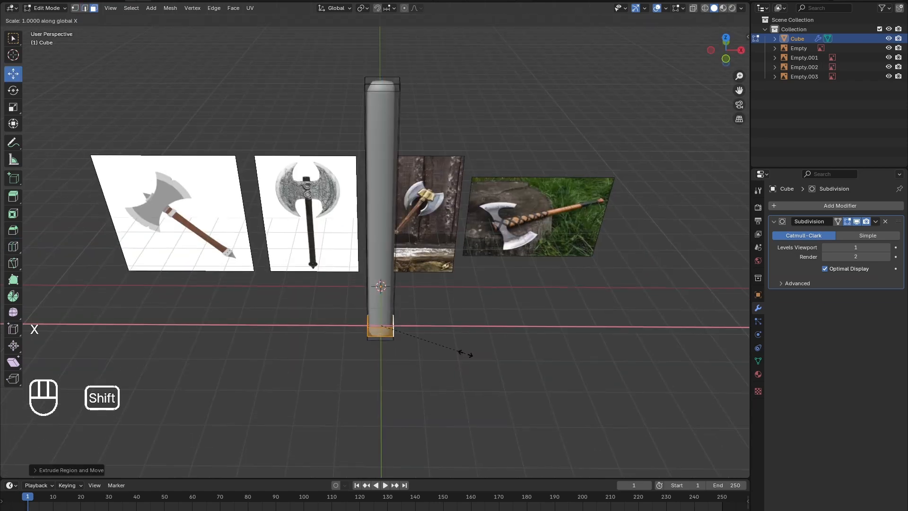
{"action": "left_click", "coordinate": [509, 363]}
Crease the collar's upper and lower edge loops
{"action": "middle_click_drag", "start_coordinate": [509, 363], "coordinate": [503, 331]}
{"action": "scroll", "coordinate": [483, 330], "scroll_direction": "up", "scroll_amount": 3}
{"action": "middle_click_drag", "start_coordinate": [440, 355], "coordinate": [475, 220], "text": "shift"}
{"action": "middle_click_drag", "start_coordinate": [453, 284], "coordinate": [501, 340]}
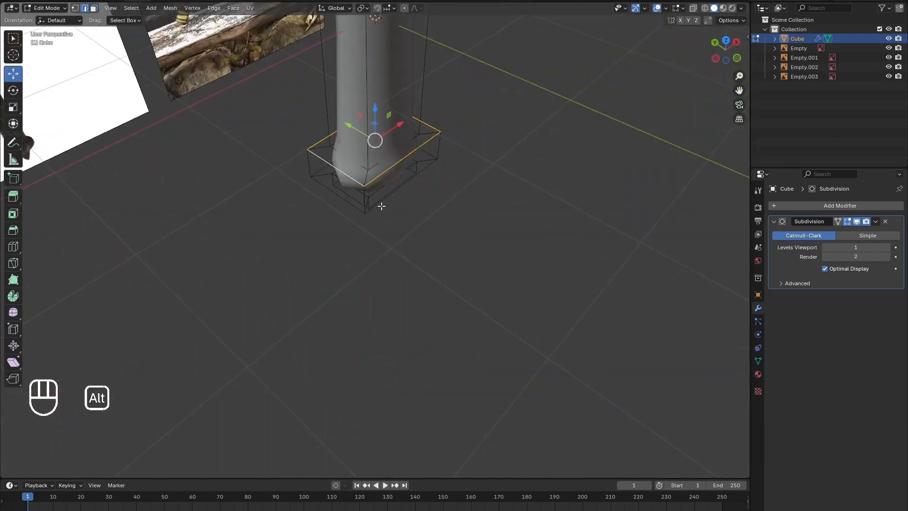
{"action": "key", "text": "shift+e"}
{"action": "left_click", "coordinate": [685, 125]}
{"action": "middle_click_drag", "start_coordinate": [567, 213], "coordinate": [473, 123]}
{"action": "left_click", "coordinate": [415, 239], "text": "alt"}
{"action": "key", "text": "shift+e"}
{"action": "left_click", "coordinate": [429, 307]}
Mark the collar's upper and lower edge loops as sharp
{"action": "right_click", "coordinate": [429, 305]}
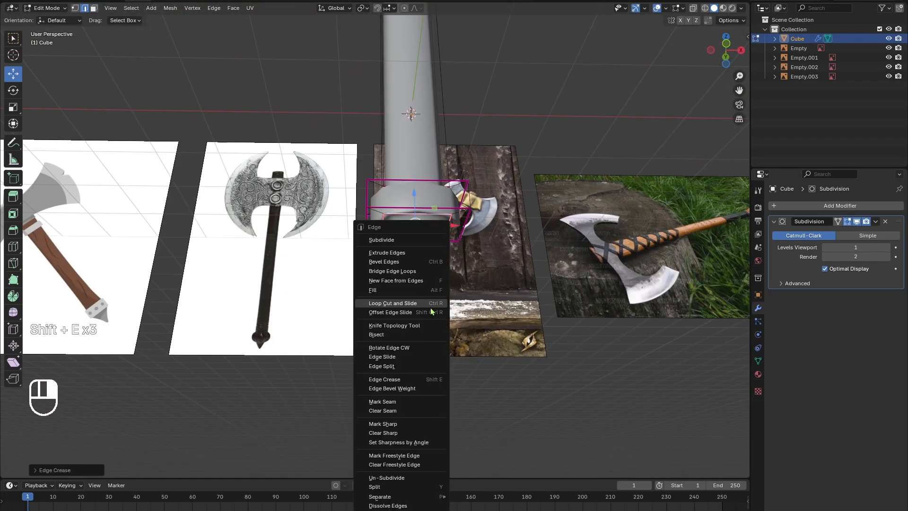
{"action": "left_click", "coordinate": [405, 426]}
{"action": "middle_click_drag", "start_coordinate": [594, 24], "coordinate": [595, 109]}
{"action": "left_click", "coordinate": [446, 170], "text": "alt"}
{"action": "right_click", "coordinate": [472, 215]}
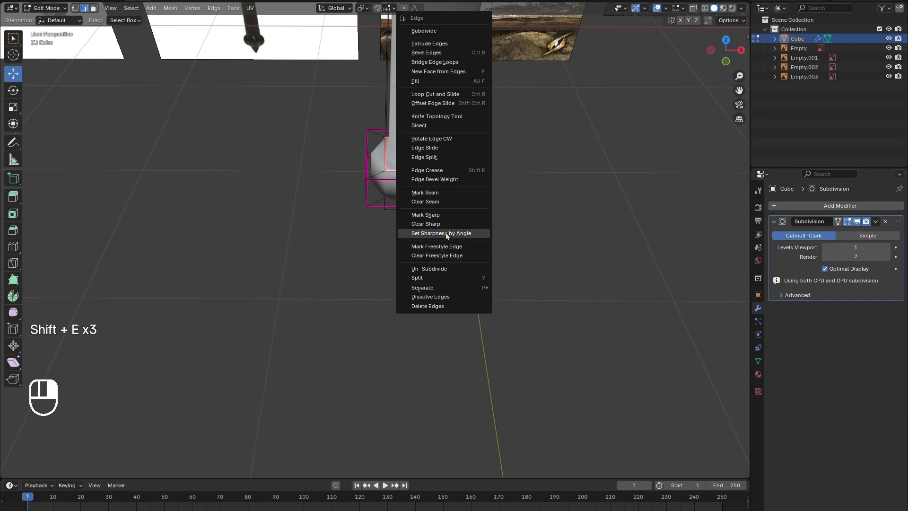
{"action": "left_click", "coordinate": [472, 214]}
Add a loop cut around the middle of the collar and adjust its edge crease
{"action": "middle_click_drag", "start_coordinate": [473, 218], "coordinate": [449, 171]}
{"action": "left_click", "coordinate": [14, 246]}
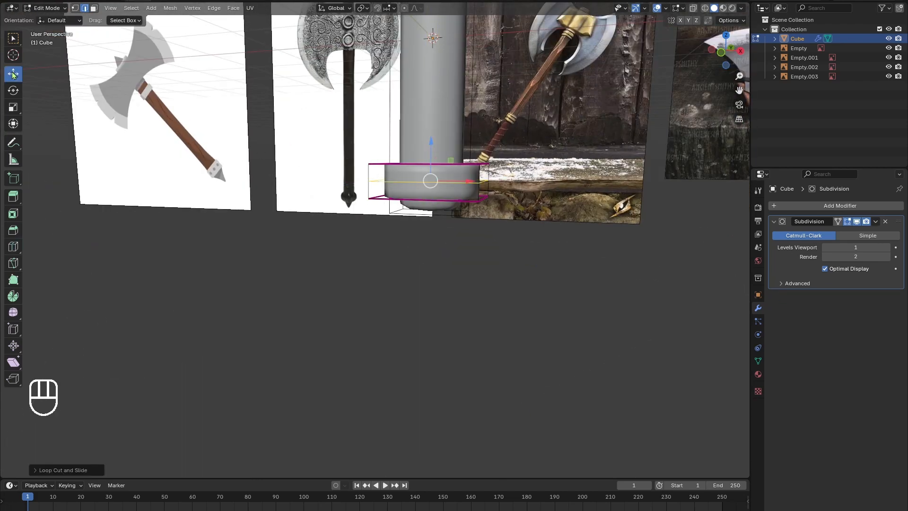
{"action": "key", "text": "shift+e"}
{"action": "left_click", "coordinate": [99, 414]}
Scale the collar's middle edge loop outward so the collar bulges
{"action": "middle_click_drag", "start_coordinate": [640, 75], "coordinate": [657, 107]}
{"action": "scroll", "coordinate": [487, 165], "scroll_direction": "up", "scroll_amount": 3}
{"action": "left_click", "coordinate": [480, 161], "text": "alt"}
{"action": "key", "text": "s"}
{"action": "left_click", "coordinate": [493, 183]}
Extrude the handle's bottom end face downward and merge its vertices into a single point
{"action": "middle_click_drag", "start_coordinate": [493, 183], "coordinate": [447, 237]}
{"action": "scroll", "coordinate": [725, 49], "scroll_direction": "down", "scroll_amount": 7}
{"action": "left_click_drag", "start_coordinate": [725, 50], "coordinate": [657, 5]}
{"action": "scroll", "coordinate": [739, 88], "scroll_direction": "up", "scroll_amount": 6}
{"action": "left_click_drag", "start_coordinate": [739, 88], "coordinate": [811, 5]}
{"action": "left_click", "coordinate": [95, 9]}
{"action": "left_click", "coordinate": [428, 142]}
{"action": "key", "text": "e"}
{"action": "left_click", "coordinate": [458, 206]}
{"action": "key", "text": "m"}
{"action": "left_click", "coordinate": [457, 205]}
Crease the slanted edges of the pointed tip at the handle's bottom
{"action": "left_click", "coordinate": [74, 10]}
{"action": "left_click", "coordinate": [84, 9]}
{"action": "left_click", "coordinate": [418, 203]}
{"action": "left_click", "coordinate": [467, 188], "text": "shift"}
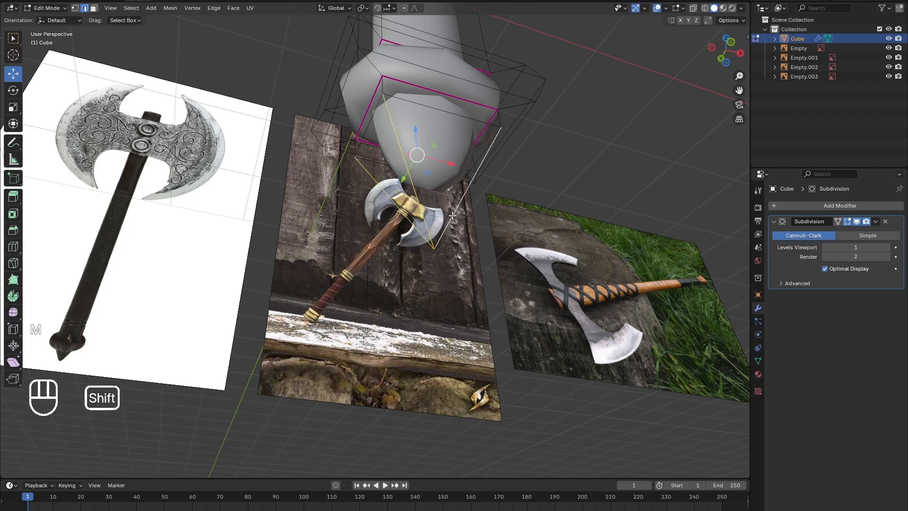
{"action": "left_click_drag", "start_coordinate": [730, 56], "coordinate": [676, 57]}
{"action": "left_click", "coordinate": [120, 230], "text": "shift"}
{"action": "key", "text": "shift+e"}
{"action": "left_click", "coordinate": [189, 227]}
Move the tip's end vertex up along Z to shorten the point
{"action": "key", "text": "Tab"}
{"action": "mouse_move", "coordinate": [738, 61]}
{"action": "left_mouse_down"}
{"action": "mouse_move", "coordinate": [785, 54]}
{"action": "mouse_move", "coordinate": [728, 31]}
{"action": "mouse_move", "coordinate": [732, 54]}
{"action": "left_mouse_up"}
{"action": "scroll", "coordinate": [730, 55], "scroll_direction": "down", "scroll_amount": 7}
{"action": "scroll", "coordinate": [732, 54], "scroll_direction": "up", "scroll_amount": 6}
{"action": "left_click", "coordinate": [49, 9]}
{"action": "left_click", "coordinate": [47, 30]}
{"action": "left_click", "coordinate": [384, 425]}
{"action": "left_click_drag", "start_coordinate": [384, 387], "coordinate": [384, 362]}
Move the edge loop above the tip down about 0.25 m and scale it to about 0.75
{"action": "left_click", "coordinate": [363, 329], "text": "alt"}
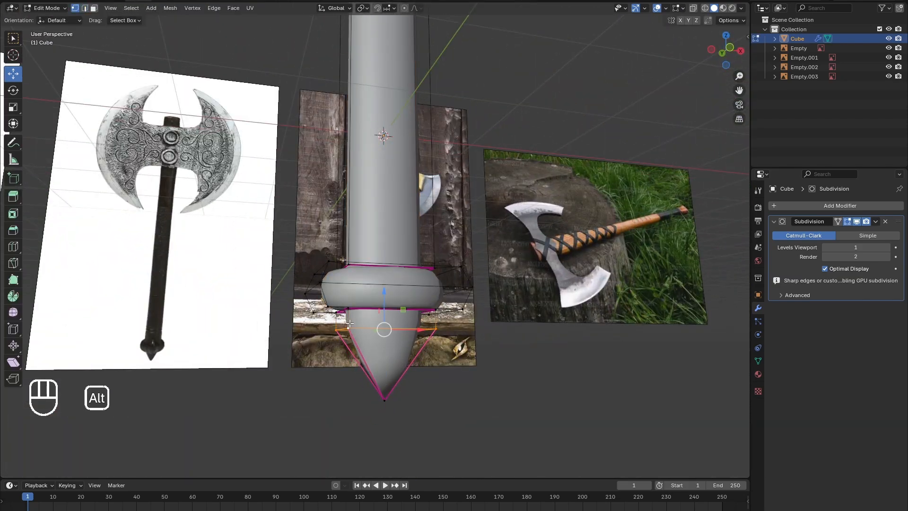
{"action": "left_click_drag", "start_coordinate": [385, 290], "coordinate": [385, 285]}
{"action": "key", "text": "s"}
{"action": "left_click", "coordinate": [494, 320]}
{"action": "key", "text": "g"}
{"action": "key", "text": "z"}
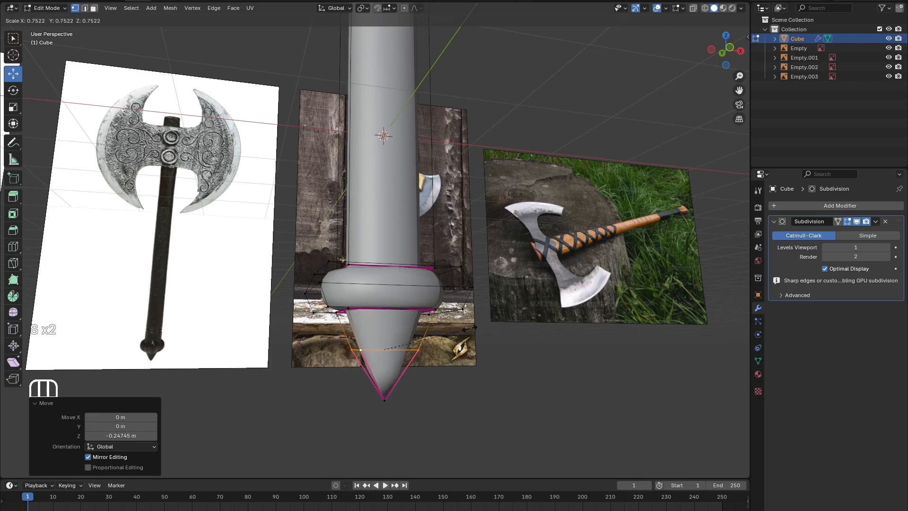
{"action": "left_click", "coordinate": [470, 328]}
{"action": "left_click", "coordinate": [49, 9]}
{"action": "left_click", "coordinate": [47, 18]}
Select the short upright edges between the collar and the pointed tip in Edit Mode and crease them
{"action": "left_click_drag", "start_coordinate": [731, 53], "coordinate": [723, 43]}
{"action": "left_click", "coordinate": [49, 8]}
{"action": "left_click", "coordinate": [46, 31]}
{"action": "left_click", "coordinate": [257, 227]}
{"action": "middle_click_drag", "start_coordinate": [454, 189], "coordinate": [378, 165]}
{"action": "left_click", "coordinate": [469, 196], "text": "shift"}
{"action": "left_click", "coordinate": [189, 258], "text": "shift"}
{"action": "key", "text": "ctrl+z"}
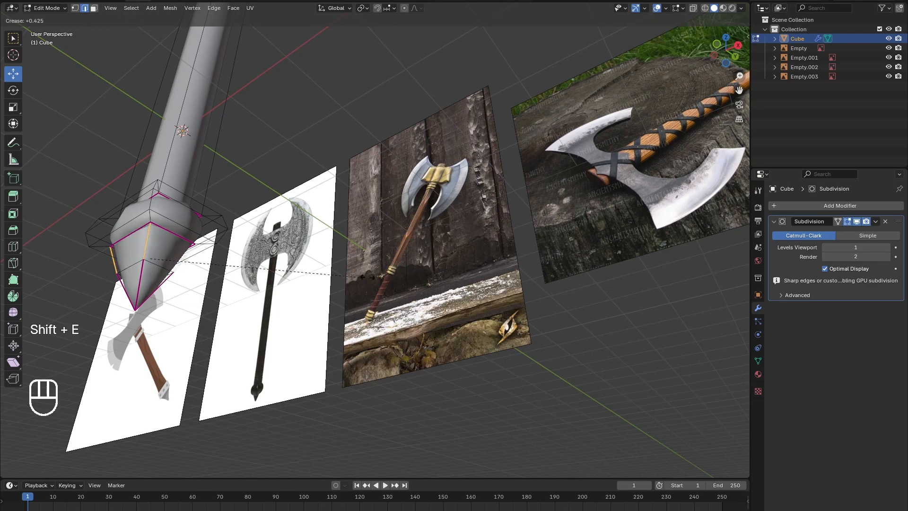
{"action": "key", "text": "s"}
{"action": "left_click", "coordinate": [378, 260]}
Shift and scale the selected tip edges, and return to Object Mode
{"action": "left_click_drag", "start_coordinate": [153, 241], "coordinate": [158, 228]}
{"action": "key", "text": "s"}
{"action": "left_click_drag", "start_coordinate": [739, 90], "coordinate": [744, 97]}
{"action": "mouse_move", "coordinate": [727, 51]}
{"action": "left_mouse_down"}
{"action": "mouse_move", "coordinate": [742, 67]}
{"action": "mouse_move", "coordinate": [728, 62]}
{"action": "mouse_move", "coordinate": [732, 53]}
{"action": "left_mouse_up"}
{"action": "scroll", "coordinate": [731, 66], "scroll_direction": "down", "scroll_amount": 4}
{"action": "left_click", "coordinate": [49, 8]}
{"action": "left_click", "coordinate": [47, 19]}
Add a 2 m plane at the origin and rotate it upright about the X axis
{"action": "left_click", "coordinate": [132, 12]}
{"action": "mouse_move", "coordinate": [137, 18]}
{"action": "left_click", "coordinate": [219, 19]}
{"action": "left_click", "coordinate": [13, 90]}
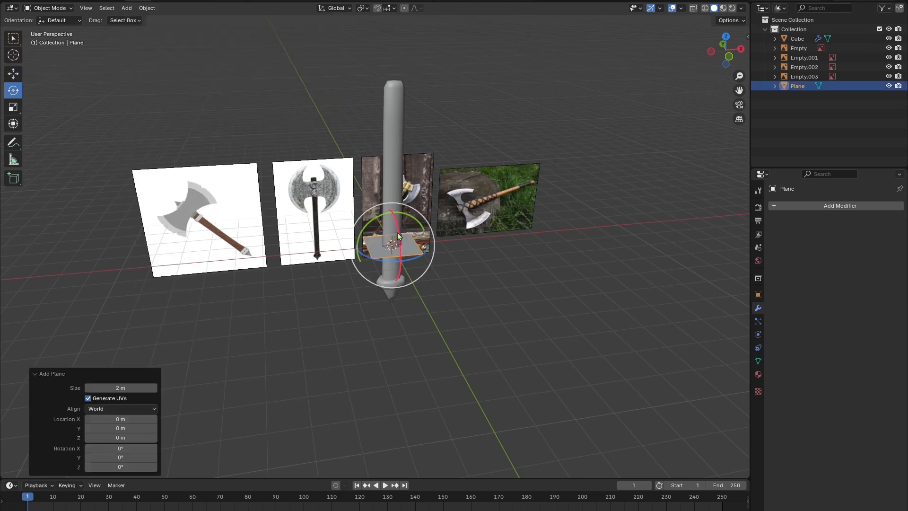
{"action": "left_click_drag", "start_coordinate": [399, 231], "coordinate": [256, 332], "text": "ctrl"}
Move the plane up 5 m along Z to the handle's upper end and view it from the front
{"action": "left_click", "coordinate": [13, 74]}
{"action": "left_click_drag", "start_coordinate": [391, 208], "coordinate": [393, 80], "text": "ctrl"}
{"action": "left_click", "coordinate": [728, 56]}
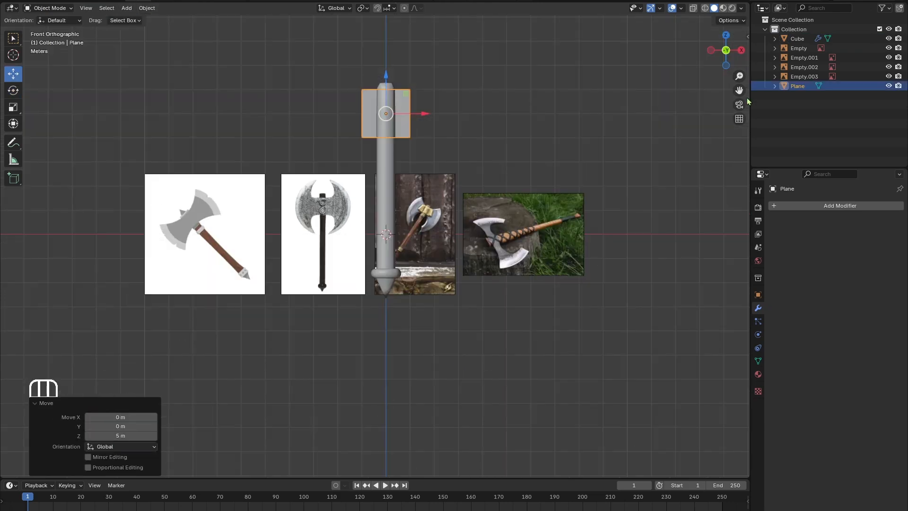
Apply the upright plane's transforms in Object Mode
{"action": "left_click_drag", "start_coordinate": [739, 91], "coordinate": [732, 168]}
{"action": "left_click", "coordinate": [48, 8]}
{"action": "left_click", "coordinate": [47, 19]}
{"action": "key", "text": "ctrl+a"}
{"action": "left_click", "coordinate": [320, 179]}
{"action": "key", "text": "ctrl+a"}
{"action": "left_click", "coordinate": [307, 148]}
Select the four reference images together and move them up along Z, level with the upper handle
{"action": "left_click", "coordinate": [222, 293]}
{"action": "left_click", "coordinate": [326, 312], "text": "shift"}
{"action": "left_click", "coordinate": [421, 307], "text": "shift"}
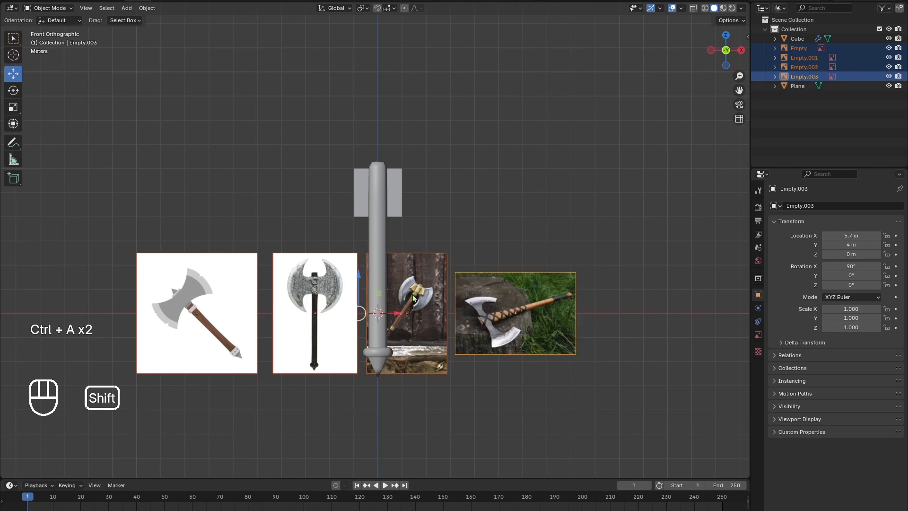
{"action": "left_click_drag", "start_coordinate": [359, 275], "coordinate": [359, 58], "text": "ctrl"}
Spread the reference images apart along X so they clear the space around the handle
{"action": "left_click", "coordinate": [431, 205]}
{"action": "left_click", "coordinate": [480, 203], "text": "shift"}
{"action": "left_click_drag", "start_coordinate": [500, 193], "coordinate": [548, 193], "text": "ctrl"}
{"action": "left_click", "coordinate": [328, 201]}
{"action": "mouse_move", "coordinate": [295, 192]}
{"action": "left_mouse_down", "text": "ctrl"}
{"action": "mouse_move", "coordinate": [272, 193]}
{"action": "mouse_move", "coordinate": [449, 211]}
{"action": "left_mouse_up", "text": "ctrl"}
Select the plane and reduce its height along Z in Edit Mode
{"action": "left_click", "coordinate": [361, 196]}
{"action": "scroll", "coordinate": [360, 196], "scroll_direction": "up", "scroll_amount": 4}
{"action": "left_click", "coordinate": [48, 8]}
{"action": "left_click", "coordinate": [50, 29]}
{"action": "left_click", "coordinate": [76, 8]}
{"action": "key", "text": "a"}
{"action": "key", "text": "s"}
{"action": "key", "text": "z"}
{"action": "left_click", "coordinate": [408, 170], "text": "ctrl"}
Cut the plane down its middle with a vertical loop cut and delete its left half
{"action": "left_click_drag", "start_coordinate": [415, 97], "coordinate": [452, 194]}
{"action": "scroll", "coordinate": [425, 189], "scroll_direction": "down", "scroll_amount": 1}
{"action": "left_click", "coordinate": [13, 246]}
{"action": "left_click", "coordinate": [404, 148]}
{"action": "left_click", "coordinate": [13, 73]}
{"action": "left_click_drag", "start_coordinate": [321, 201], "coordinate": [368, 127]}
{"action": "key", "text": "Delete"}
{"action": "left_click", "coordinate": [368, 133]}
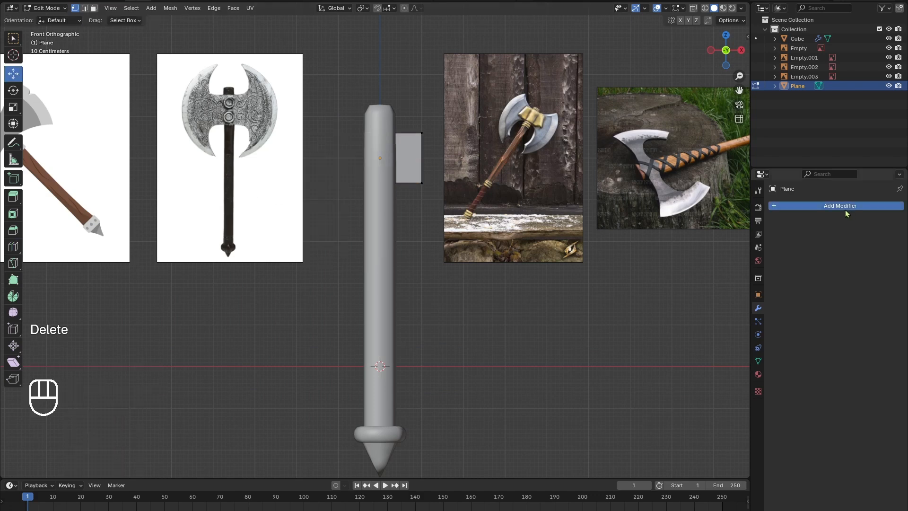
Add a Mirror modifier on the X axis to the plane and extrude its outer edge outward
{"action": "left_click", "coordinate": [847, 209]}
{"action": "left_click", "coordinate": [709, 302]}
{"action": "key", "text": "e"}
{"action": "left_click", "coordinate": [508, 196], "text": "ctrl"}
Switch to wireframe shading and move the axe head's lower and upper centre vertices outward along Z
{"action": "left_click", "coordinate": [380, 183]}
{"action": "left_click", "coordinate": [705, 8]}
{"action": "left_click_drag", "start_coordinate": [380, 148], "coordinate": [387, 161], "text": "ctrl"}
{"action": "left_click", "coordinate": [380, 133]}
{"action": "left_click_drag", "start_coordinate": [381, 97], "coordinate": [381, 89], "text": "ctrl"}
Add a vertical loop cut close to the axe head's centre line and adjust its end vertices
{"action": "left_click", "coordinate": [13, 246]}
{"action": "left_click_drag", "start_coordinate": [405, 125], "coordinate": [390, 101], "text": "ctrl"}
{"action": "left_click", "coordinate": [14, 74]}
{"action": "left_click", "coordinate": [420, 133]}
{"action": "left_click", "coordinate": [388, 126]}
{"action": "left_click", "coordinate": [388, 193]}
{"action": "left_click_drag", "start_coordinate": [388, 168], "coordinate": [393, 165]}
Scale the axe head's outermost vertical edge up along Z to flare the blade
{"action": "left_click_drag", "start_coordinate": [432, 222], "coordinate": [409, 118]}
{"action": "left_click_drag", "start_coordinate": [444, 117], "coordinate": [478, 197]}
{"action": "key", "text": "s"}
{"action": "key", "text": "z"}
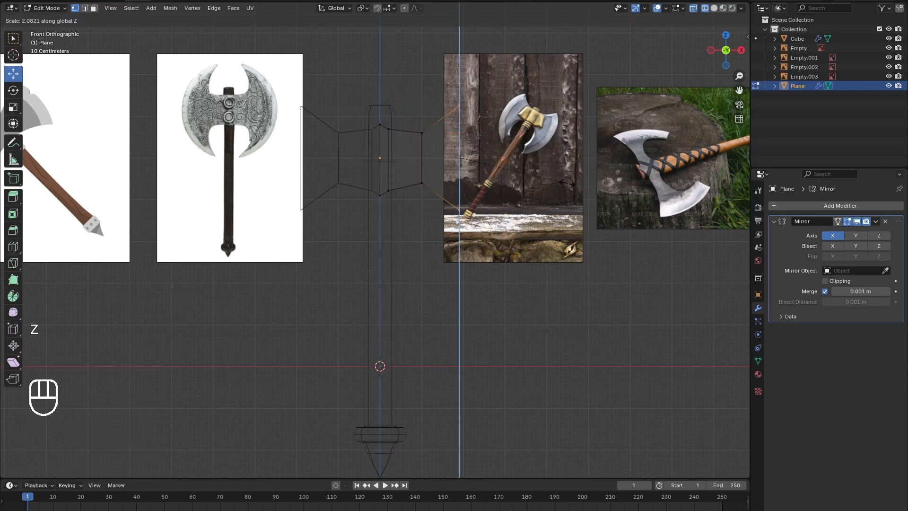
{"action": "left_click", "coordinate": [512, 167]}
Extrude the flared edge outward along X and lower the new edge's bottom and top vertices along Z
{"action": "key", "text": "e"}
{"action": "right_click", "coordinate": [511, 171]}
{"action": "left_click_drag", "start_coordinate": [496, 158], "coordinate": [533, 160]}
{"action": "left_click", "coordinate": [495, 219]}
{"action": "left_click_drag", "start_coordinate": [495, 182], "coordinate": [496, 217]}
{"action": "left_click", "coordinate": [495, 97]}
{"action": "left_click_drag", "start_coordinate": [494, 82], "coordinate": [494, 96]}
{"action": "left_click", "coordinate": [498, 258], "text": "shift"}
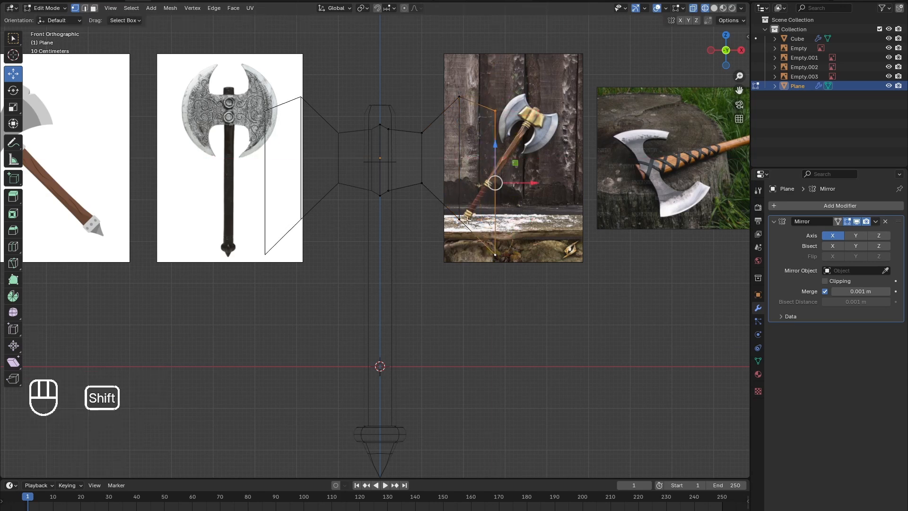
Bevel the vertical edge at the blade's neck with 2 segments to round the transition
{"action": "left_click", "coordinate": [13, 230]}
{"action": "mouse_move", "coordinate": [403, 151]}
{"action": "left_mouse_down"}
{"action": "mouse_move", "coordinate": [365, 137]}
{"action": "mouse_move", "coordinate": [392, 147]}
{"action": "left_mouse_up"}
{"action": "left_click_drag", "start_coordinate": [121, 331], "coordinate": [128, 330]}
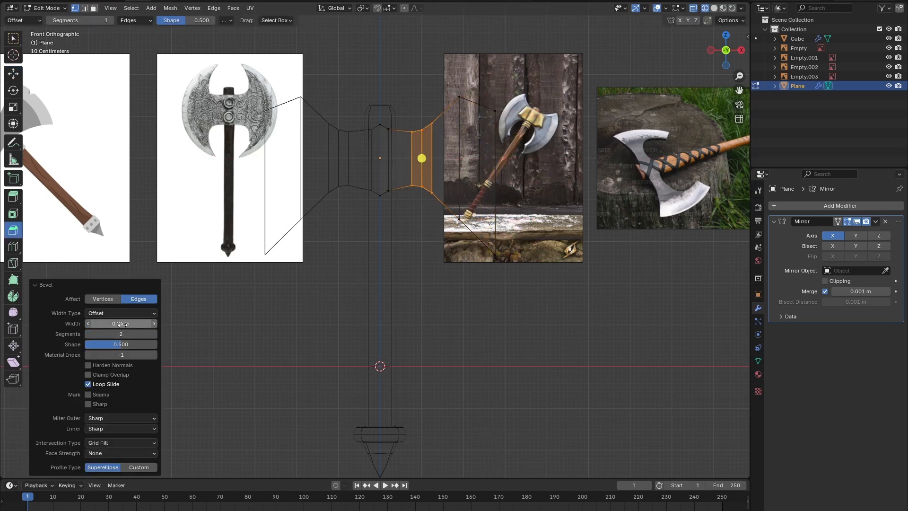
Pull the outer edge's bottom vertex further down along Z to lengthen the blade's lower tip
{"action": "left_click", "coordinate": [493, 189]}
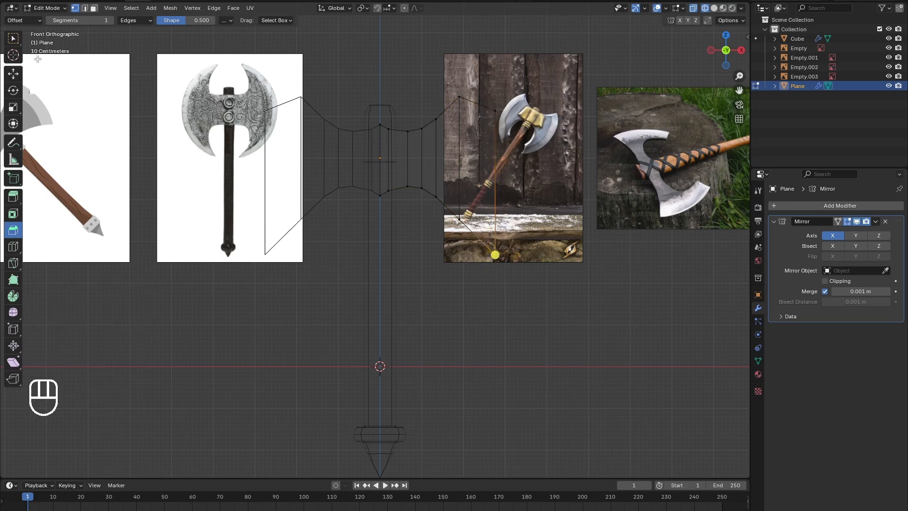
{"action": "left_click", "coordinate": [13, 73]}
{"action": "left_click_drag", "start_coordinate": [495, 215], "coordinate": [495, 238]}
Try extruding the blade's straight outer edge outward and scaling it down, and undo the attempt
{"action": "left_click_drag", "start_coordinate": [541, 328], "coordinate": [468, 92]}
{"action": "key", "text": "e"}
{"action": "left_click", "coordinate": [570, 163]}
{"action": "key", "text": "s"}
{"action": "left_click", "coordinate": [548, 177]}
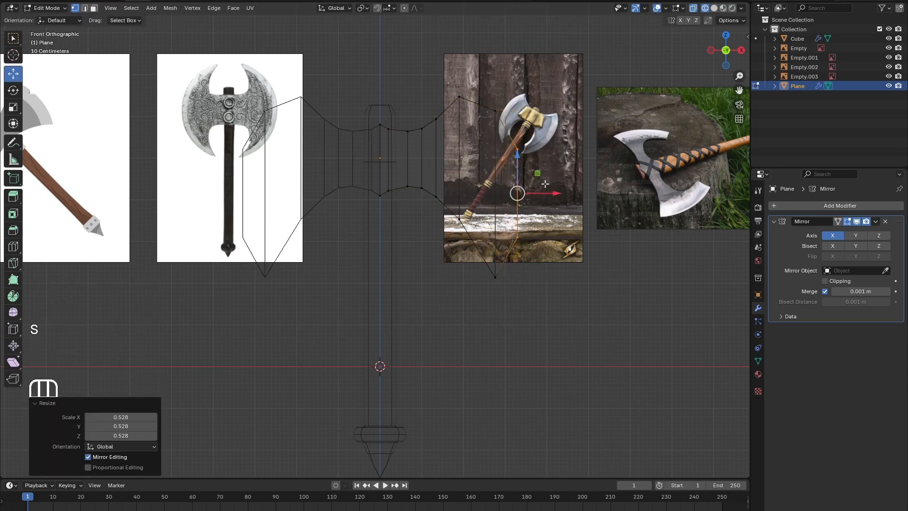
{"action": "key", "text": "ctrl+z"}
{"action": "key", "text": "s"}
{"action": "left_click", "coordinate": [544, 186]}
{"action": "key", "text": "shift+z"}
{"action": "left_click_drag", "start_coordinate": [540, 194], "coordinate": [544, 194]}
{"action": "left_click", "coordinate": [554, 299]}
{"action": "scroll", "coordinate": [491, 224], "scroll_direction": "up", "scroll_amount": 2}
{"action": "middle_click_drag", "start_coordinate": [464, 50], "coordinate": [452, 88], "text": "shift"}
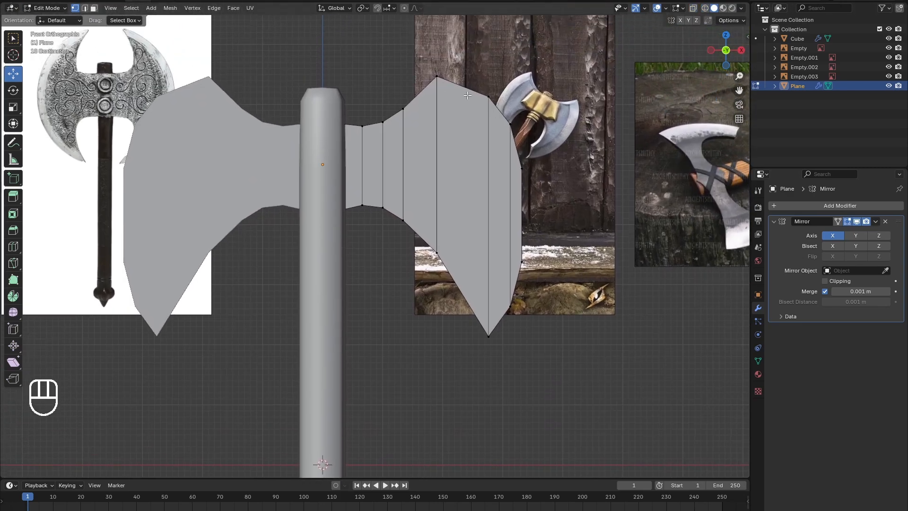
{"action": "key", "text": "ctrl+z"}
{"action": "key", "text": "ctrl+z"}
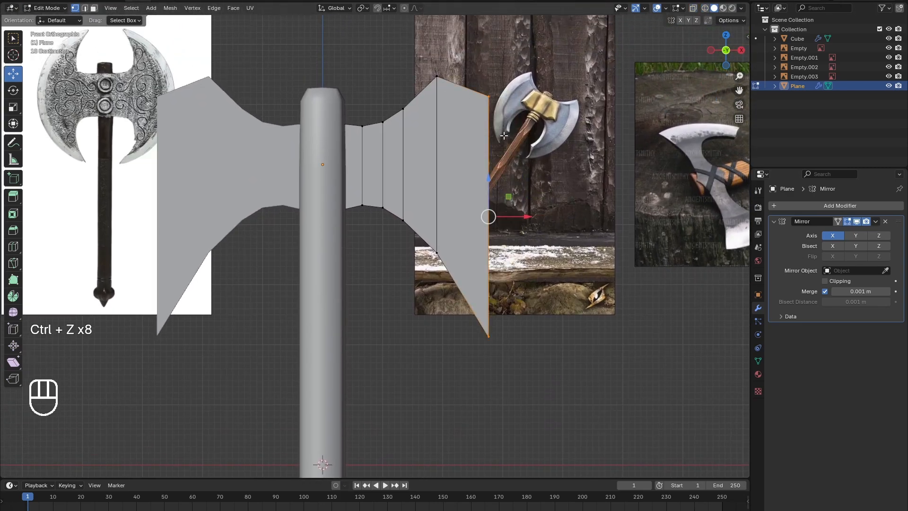
Add two horizontal loop cuts across the blade and move their outer-edge vertices outward along X
{"action": "left_click", "coordinate": [362, 190]}
{"action": "left_click", "coordinate": [14, 74]}
{"action": "left_click_drag", "start_coordinate": [465, 158], "coordinate": [514, 270]}
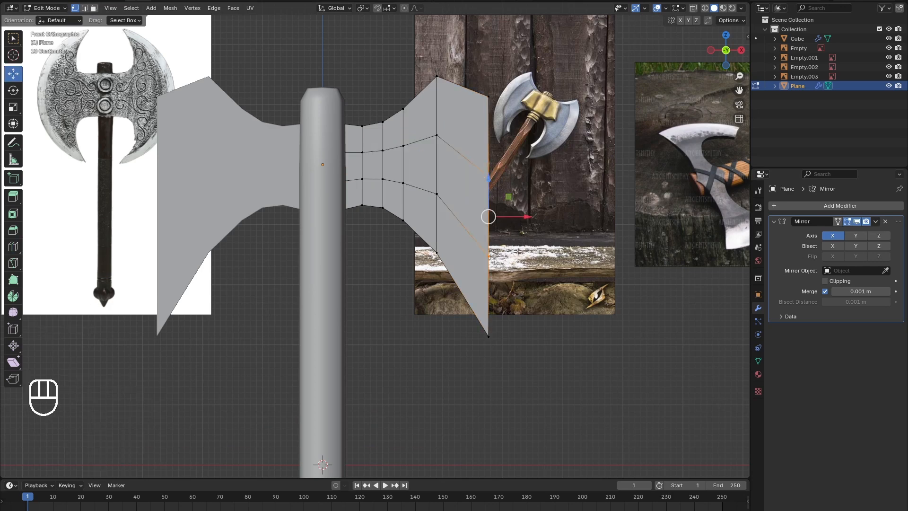
{"action": "left_click_drag", "start_coordinate": [492, 207], "coordinate": [477, 163]}
{"action": "left_click_drag", "start_coordinate": [526, 216], "coordinate": [565, 217]}
Shift the middle vertices of the inner columns along X so the blade's vertical edges follow the curve
{"action": "left_click_drag", "start_coordinate": [451, 208], "coordinate": [424, 124]}
{"action": "left_click_drag", "start_coordinate": [475, 165], "coordinate": [488, 165]}
{"action": "left_click_drag", "start_coordinate": [415, 195], "coordinate": [393, 137]}
{"action": "left_click_drag", "start_coordinate": [441, 164], "coordinate": [451, 165]}
{"action": "left_click_drag", "start_coordinate": [393, 190], "coordinate": [376, 137]}
{"action": "left_click_drag", "start_coordinate": [420, 164], "coordinate": [424, 165]}
{"action": "left_click", "coordinate": [489, 337]}
{"action": "left_click_drag", "start_coordinate": [567, 216], "coordinate": [555, 218]}
Try extruding the blade's curved outer edge along X and scaling it, and undo the attempt
{"action": "left_click", "coordinate": [488, 97], "text": "ctrl"}
{"action": "key", "text": "e"}
{"action": "key", "text": "x"}
{"action": "left_click", "coordinate": [548, 218]}
{"action": "key", "text": "s"}
{"action": "left_click", "coordinate": [547, 217]}
{"action": "key", "text": "ctrl+z"}
{"action": "key", "text": "ctrl+z"}
{"action": "key", "text": "ctrl+z"}
Add a vertical loop cut through the outer section of the blade and select all its faces
{"action": "left_click", "coordinate": [13, 246]}
{"action": "left_click", "coordinate": [468, 100]}
{"action": "left_click", "coordinate": [18, 78]}
{"action": "left_click", "coordinate": [541, 340]}
{"action": "scroll", "coordinate": [541, 341], "scroll_direction": "down", "scroll_amount": 4}
{"action": "scroll", "coordinate": [540, 340], "scroll_direction": "up", "scroll_amount": 4}
{"action": "middle_click_drag", "start_coordinate": [541, 340], "coordinate": [527, 368]}
{"action": "key", "text": "3"}
{"action": "key", "text": "a"}
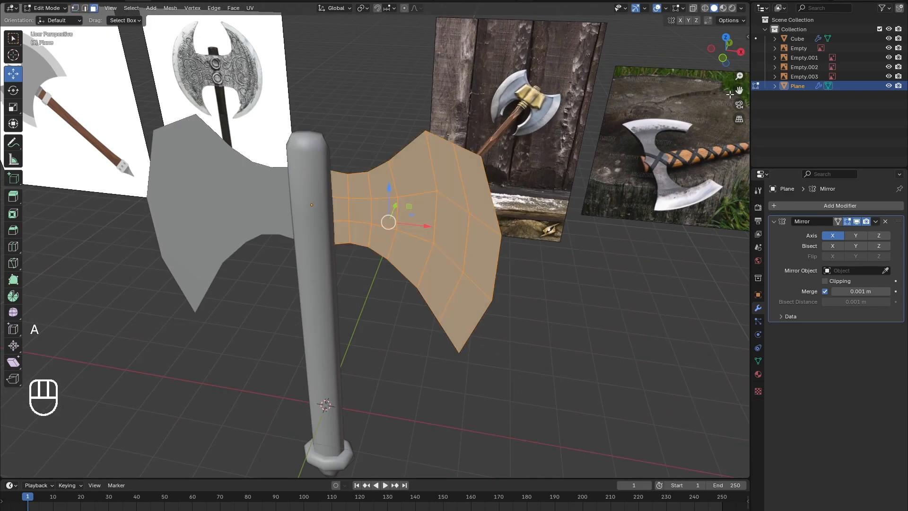
{"action": "middle_click_drag", "start_coordinate": [710, 152], "coordinate": [476, 241]}
{"action": "key", "text": "s"}
{"action": "key", "text": "x"}
{"action": "left_click", "coordinate": [476, 241]}
{"action": "key", "text": "ctrl+z"}
Extrude all the blade's faces to give the axe head thickness and view it from above
{"action": "key", "text": "e"}
{"action": "left_click", "coordinate": [464, 257]}
{"action": "left_click_drag", "start_coordinate": [360, 251], "coordinate": [405, 258]}
{"action": "left_click", "coordinate": [725, 45]}
{"action": "scroll", "coordinate": [375, 240], "scroll_direction": "up", "scroll_amount": 4}
Remove the Mirror modifier and move the blade's front faces -0.1 m along Y to centre the thickness
{"action": "left_click", "coordinate": [45, 8]}
{"action": "left_click", "coordinate": [49, 18]}
{"action": "right_click", "coordinate": [334, 277]}
{"action": "key", "text": "ctrl+z"}
{"action": "key", "text": "ctrl+z"}
{"action": "key", "text": "alt+z"}
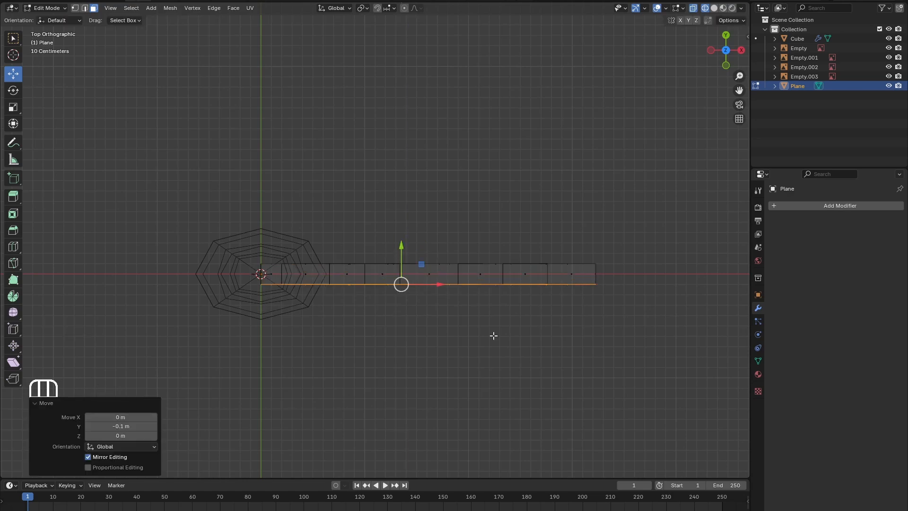
Scale the faces along the blade's outer rim to narrow the cutting edge
{"action": "key", "text": "s"}
{"action": "key", "text": "x"}
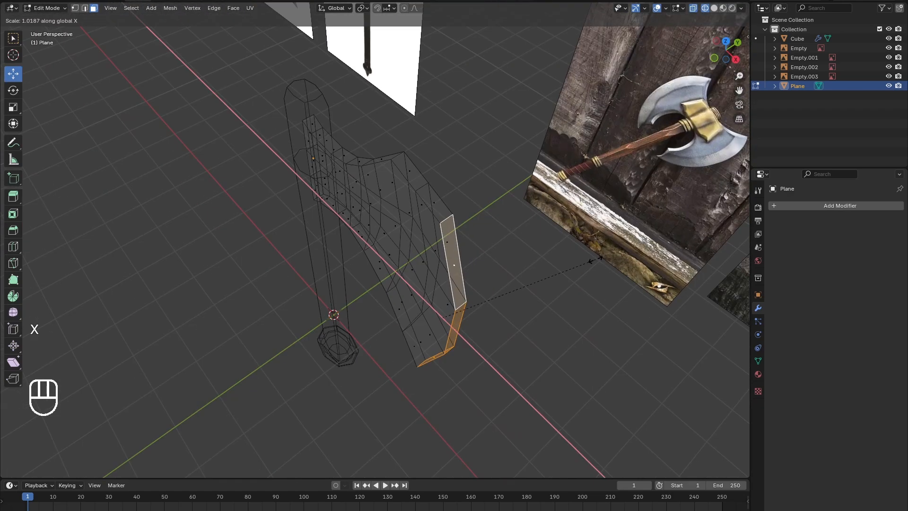
{"action": "left_click", "coordinate": [596, 258]}
{"action": "key", "text": "alt+z"}
{"action": "middle_click_drag", "start_coordinate": [596, 258], "coordinate": [562, 157]}
Scale the vertex pair midway along the blade's upper outer edge to thin it
{"action": "key", "text": "s"}
{"action": "key", "text": "x"}
{"action": "right_click", "coordinate": [553, 162]}
{"action": "key", "text": "s"}
{"action": "key", "text": "x"}
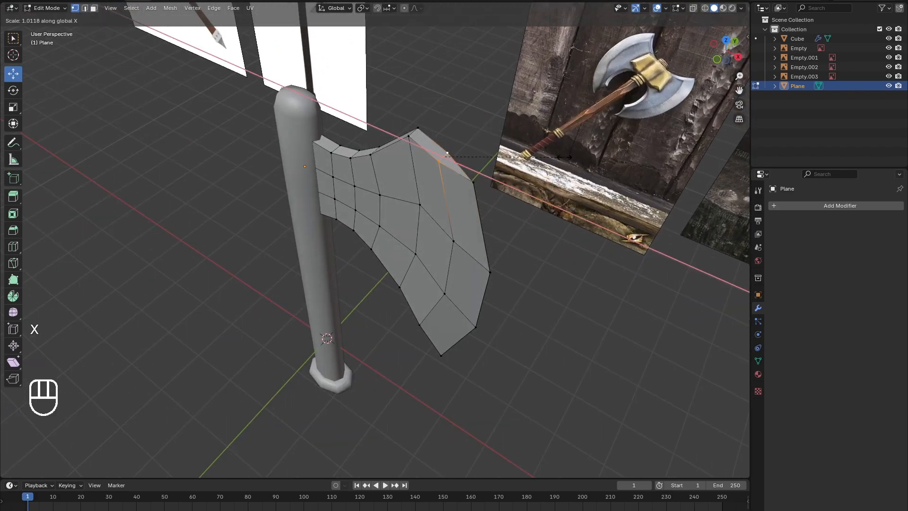
{"action": "left_click", "coordinate": [479, 156]}
Scale the two vertices at the blade's upper corner together, narrowing them along Y
{"action": "left_click", "coordinate": [409, 136]}
{"action": "left_click", "coordinate": [417, 127], "text": "shift"}
{"action": "key", "text": "s"}
{"action": "left_click", "coordinate": [572, 133]}
{"action": "key", "text": "s"}
{"action": "key", "text": "y"}
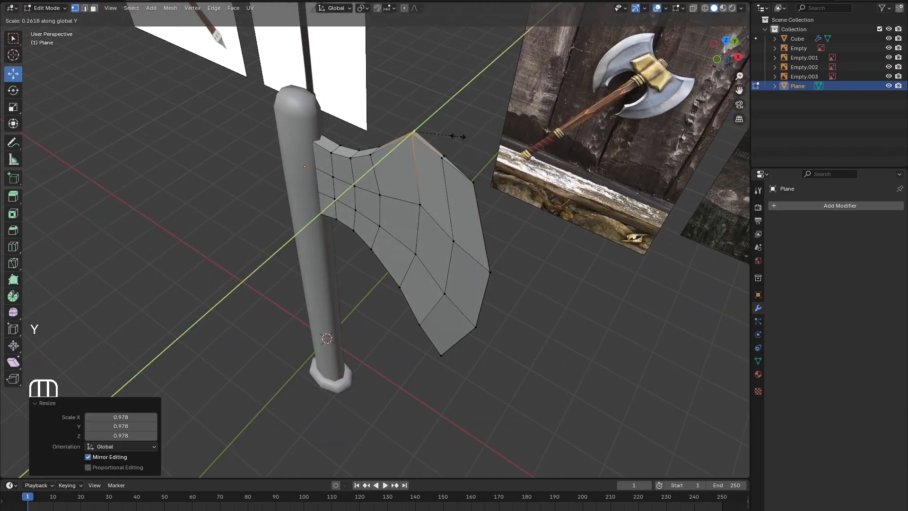
{"action": "left_click", "coordinate": [457, 136]}
Select the whole blade mesh in wireframe display and merge its overlapping vertices
{"action": "middle_click_drag", "start_coordinate": [457, 137], "coordinate": [514, 90], "text": "alt"}
{"action": "left_click", "coordinate": [498, 356]}
{"action": "key", "text": "shift+z"}
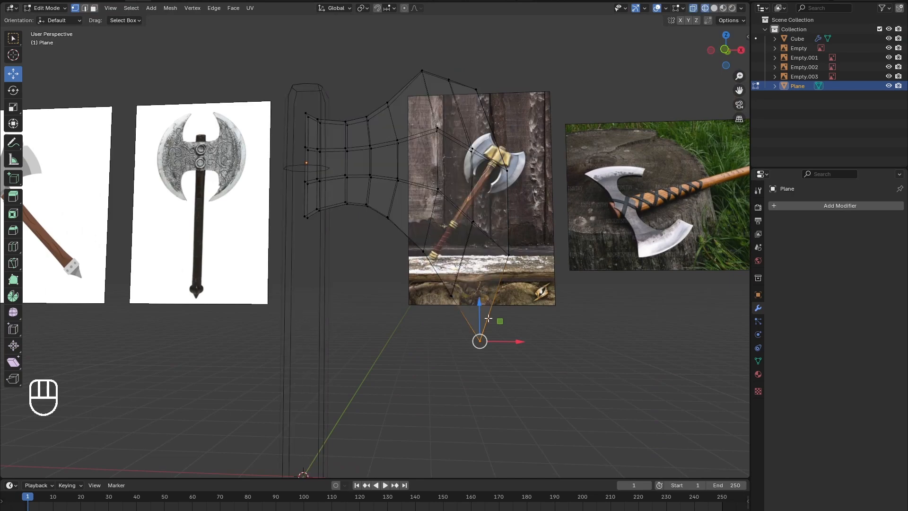
{"action": "key", "text": "a"}
{"action": "key", "text": "m"}
{"action": "left_click", "coordinate": [548, 146]}
{"action": "left_click", "coordinate": [547, 146]}
Scale two vertex pairs of the blade along Y, one pair after the other, to thin the blade there
{"action": "middle_click_drag", "start_coordinate": [548, 146], "coordinate": [497, 203]}
{"action": "left_click", "coordinate": [456, 227]}
{"action": "left_click", "coordinate": [417, 192]}
{"action": "left_click", "coordinate": [425, 183], "text": "shift"}
{"action": "key", "text": "s"}
{"action": "key", "text": "y"}
{"action": "left_click", "coordinate": [510, 182]}
{"action": "left_click", "coordinate": [455, 226]}
{"action": "left_click", "coordinate": [461, 225], "text": "shift"}
{"action": "key", "text": "s"}
{"action": "key", "text": "y"}
{"action": "left_click", "coordinate": [558, 198]}
Scale the selected blade vertices along Y once more in solid shading to refine the thickness
{"action": "left_click", "coordinate": [714, 8]}
{"action": "left_click", "coordinate": [726, 45]}
{"action": "scroll", "coordinate": [557, 243], "scroll_direction": "up", "scroll_amount": 4}
{"action": "key", "text": "s"}
{"action": "key", "text": "y"}
{"action": "left_click", "coordinate": [593, 225]}
{"action": "left_click", "coordinate": [594, 224]}
{"action": "left_click_drag", "start_coordinate": [726, 49], "coordinate": [752, 71]}
{"action": "scroll", "coordinate": [726, 49], "scroll_direction": "down", "scroll_amount": 2}
{"action": "left_click", "coordinate": [727, 48]}
Mirror the blade to the other side of the handle with a Mirror modifier and shade it smooth
{"action": "left_click", "coordinate": [49, 8]}
{"action": "left_click", "coordinate": [53, 20]}
{"action": "left_click", "coordinate": [785, 206]}
{"action": "left_click", "coordinate": [763, 231]}
{"action": "left_click", "coordinate": [762, 228]}
{"action": "right_click", "coordinate": [468, 218]}
{"action": "left_click", "coordinate": [473, 221]}
{"action": "left_click", "coordinate": [794, 206]}
{"action": "left_click", "coordinate": [775, 228]}
{"action": "left_click", "coordinate": [756, 233]}
{"action": "left_click", "coordinate": [885, 330]}
{"action": "left_click", "coordinate": [48, 8]}
{"action": "left_click", "coordinate": [51, 28]}
{"action": "scroll", "coordinate": [726, 49], "scroll_direction": "up", "scroll_amount": 3}
{"action": "left_click", "coordinate": [888, 86]}
Add a new upright plane facing the front view at the centre of the axe head and shorten it along Z
{"action": "left_click", "coordinate": [49, 8]}
{"action": "left_click", "coordinate": [46, 19]}
{"action": "left_click", "coordinate": [127, 8]}
{"action": "left_click", "coordinate": [220, 18]}
{"action": "scroll", "coordinate": [340, 264], "scroll_direction": "down", "scroll_amount": 5}
{"action": "left_click_drag", "start_coordinate": [345, 305], "coordinate": [374, 183]}
{"action": "left_click", "coordinate": [13, 90]}
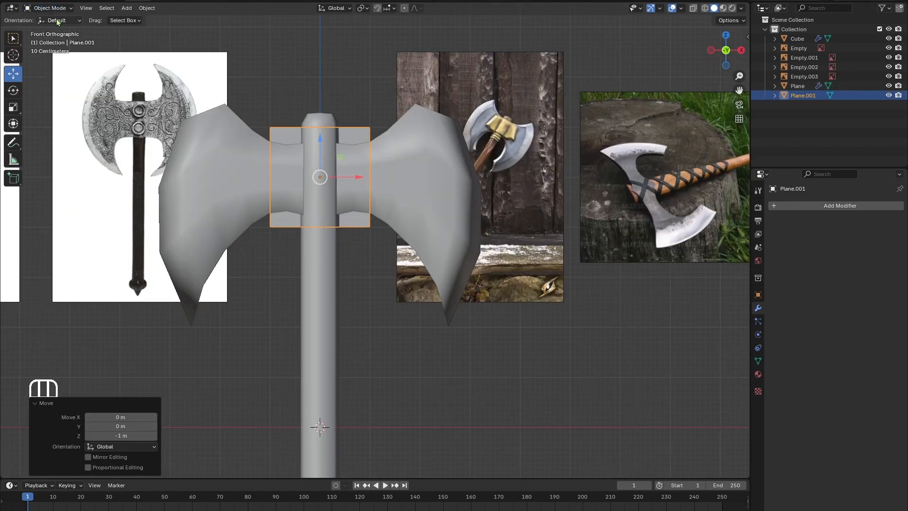
{"action": "key", "text": "s"}
{"action": "key", "text": "z"}
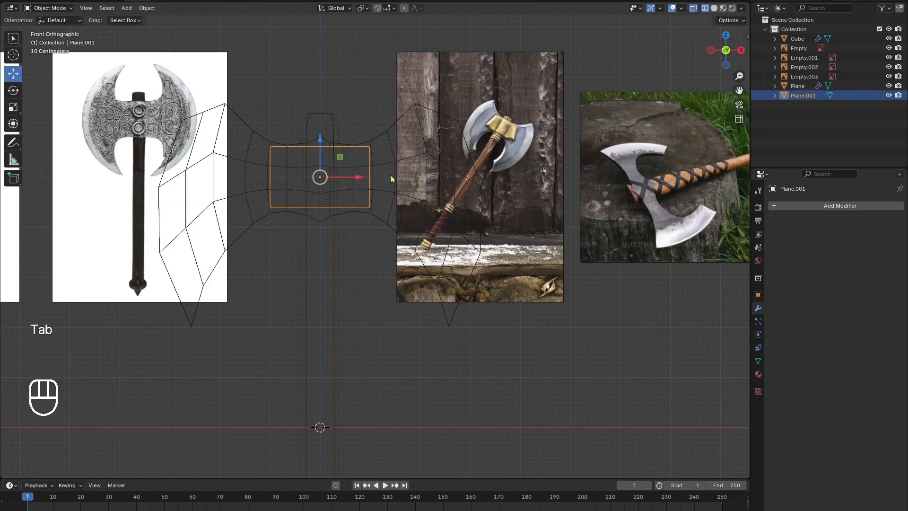
Move the new plane's right vertical edge -0.34128 m along X
{"action": "key", "text": "Tab"}
{"action": "scroll", "coordinate": [392, 156], "scroll_direction": "up", "scroll_amount": 2}
{"action": "left_click_drag", "start_coordinate": [392, 149], "coordinate": [372, 150]}
{"action": "key", "text": "g"}
{"action": "key", "text": "x"}
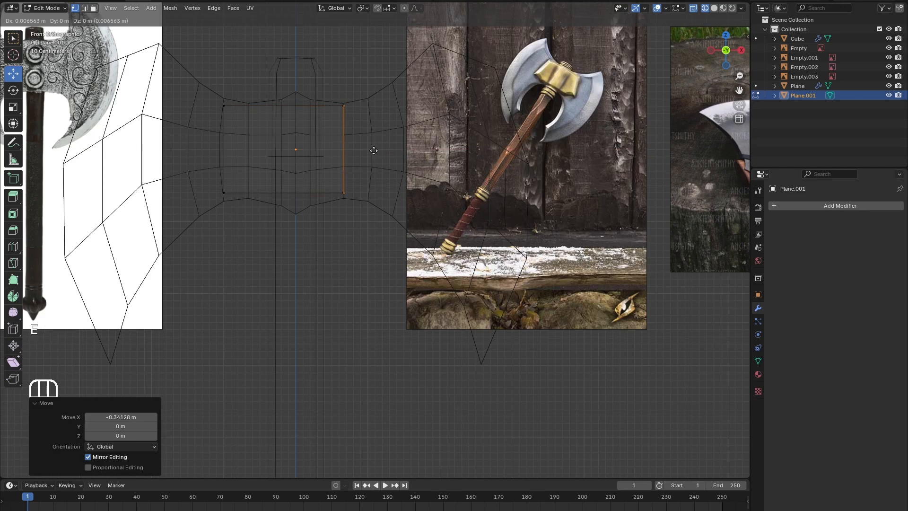
Extrude a chain of segments in the new plane object that follows the blade's outer rim
{"action": "left_click", "coordinate": [439, 158]}
{"action": "left_click", "coordinate": [410, 106]}
{"action": "key", "text": "e"}
{"action": "left_click", "coordinate": [445, 82]}
{"action": "left_click", "coordinate": [410, 106]}
{"action": "left_click_drag", "start_coordinate": [420, 210], "coordinate": [403, 105], "text": "shift"}
{"action": "key", "text": "e"}
{"action": "left_click", "coordinate": [489, 129]}
{"action": "key", "text": "e"}
{"action": "left_click", "coordinate": [486, 314]}
Move individual vertices of the new chain to follow the blade's curved cutting edge
{"action": "left_click", "coordinate": [497, 264]}
{"action": "left_click_drag", "start_coordinate": [517, 244], "coordinate": [512, 235]}
{"action": "left_click", "coordinate": [503, 185]}
{"action": "left_click_drag", "start_coordinate": [523, 165], "coordinate": [517, 151]}
{"action": "left_click", "coordinate": [438, 66]}
{"action": "left_click_drag", "start_coordinate": [457, 47], "coordinate": [455, 45]}
Extrude the selected vertex chain, scale it by 1.464 and shift it along X to form the outer row
{"action": "left_click", "coordinate": [486, 119], "text": "shift"}
{"action": "left_click", "coordinate": [466, 307], "text": "shift"}
{"action": "left_click", "coordinate": [497, 170], "text": "shift"}
{"action": "key", "text": "e"}
{"action": "key", "text": "s"}
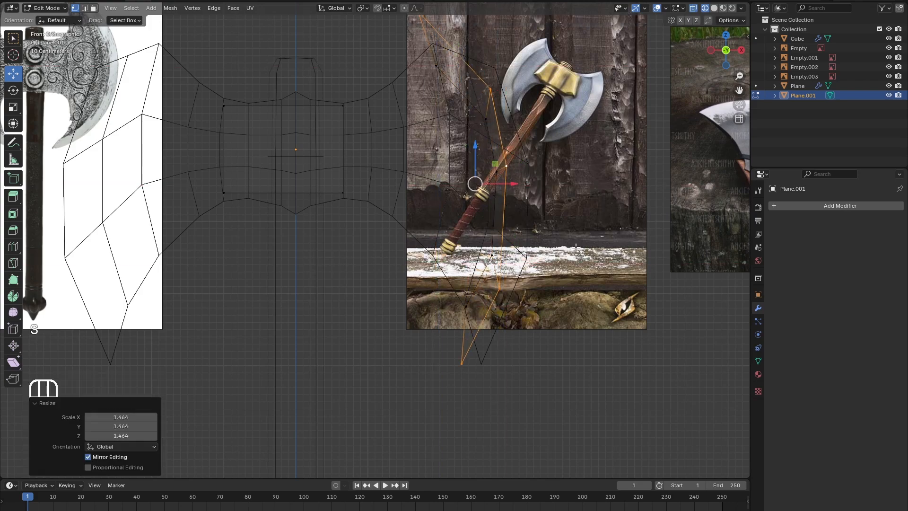
{"action": "left_click", "coordinate": [513, 177]}
{"action": "scroll", "coordinate": [497, 196], "scroll_direction": "down", "scroll_amount": 2}
{"action": "left_click_drag", "start_coordinate": [483, 200], "coordinate": [501, 201]}
Adjust the outer row's end vertices, moving the lower tip -0.075606 m along X
{"action": "left_click", "coordinate": [422, 80]}
{"action": "left_click", "coordinate": [452, 326]}
{"action": "left_click_drag", "start_coordinate": [482, 326], "coordinate": [478, 328]}
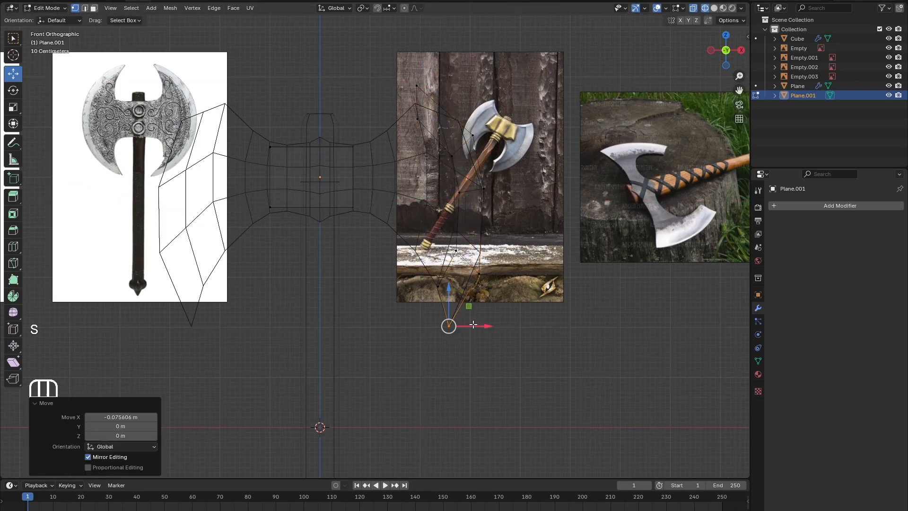
{"action": "left_click_drag", "start_coordinate": [475, 230], "coordinate": [474, 230]}
{"action": "scroll", "coordinate": [474, 230], "scroll_direction": "up", "scroll_amount": 3}
{"action": "scroll", "coordinate": [496, 208], "scroll_direction": "down", "scroll_amount": 2}
Extend the strip's inner edge loop toward the handle and position its vertices, moving the lowest one 0.3229 m along X and 0.7403 m along Z
{"action": "left_click", "coordinate": [437, 108], "text": "alt"}
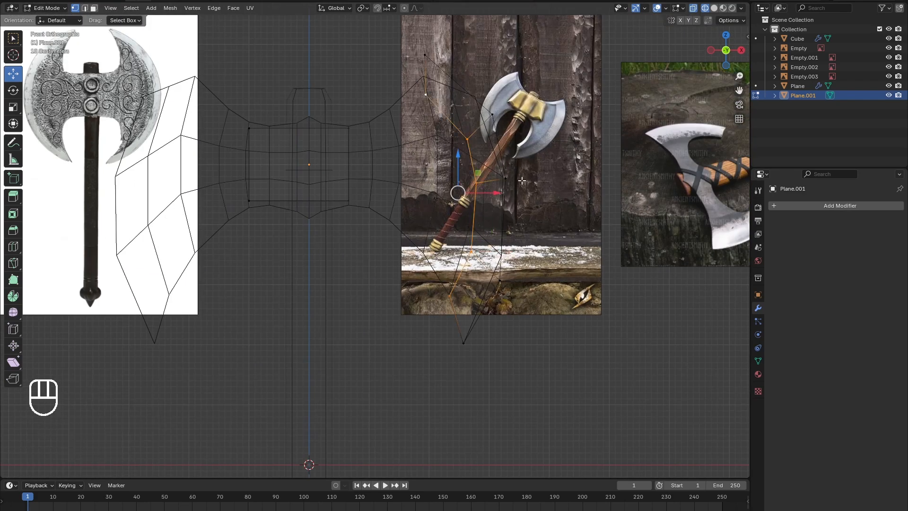
{"action": "left_click_drag", "start_coordinate": [407, 75], "coordinate": [418, 82]}
{"action": "left_click", "coordinate": [424, 140]}
{"action": "left_click_drag", "start_coordinate": [445, 120], "coordinate": [423, 123]}
{"action": "left_click", "coordinate": [433, 184]}
{"action": "left_click_drag", "start_coordinate": [454, 164], "coordinate": [424, 161]}
{"action": "left_click", "coordinate": [427, 253]}
{"action": "left_click_drag", "start_coordinate": [448, 233], "coordinate": [415, 191]}
{"action": "left_click", "coordinate": [714, 8]}
{"action": "left_click_drag", "start_coordinate": [425, 275], "coordinate": [444, 231]}
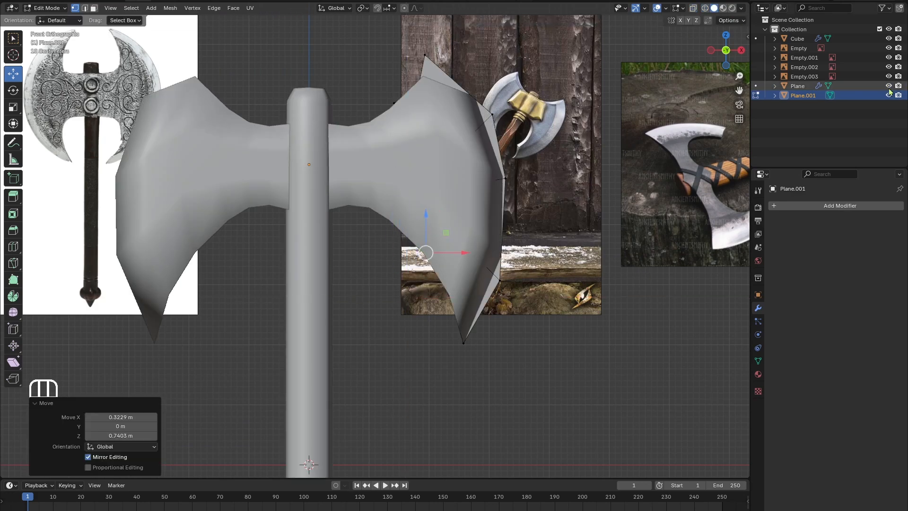
Hide the original blade object and reposition the vertices of the new strip's inner row
{"action": "left_click", "coordinate": [889, 86]}
{"action": "scroll", "coordinate": [456, 208], "scroll_direction": "up", "scroll_amount": 2}
{"action": "left_click", "coordinate": [405, 199]}
{"action": "left_click_drag", "start_coordinate": [410, 100], "coordinate": [449, 107]}
{"action": "left_click", "coordinate": [403, 43]}
{"action": "left_click_drag", "start_coordinate": [425, 31], "coordinate": [438, 50]}
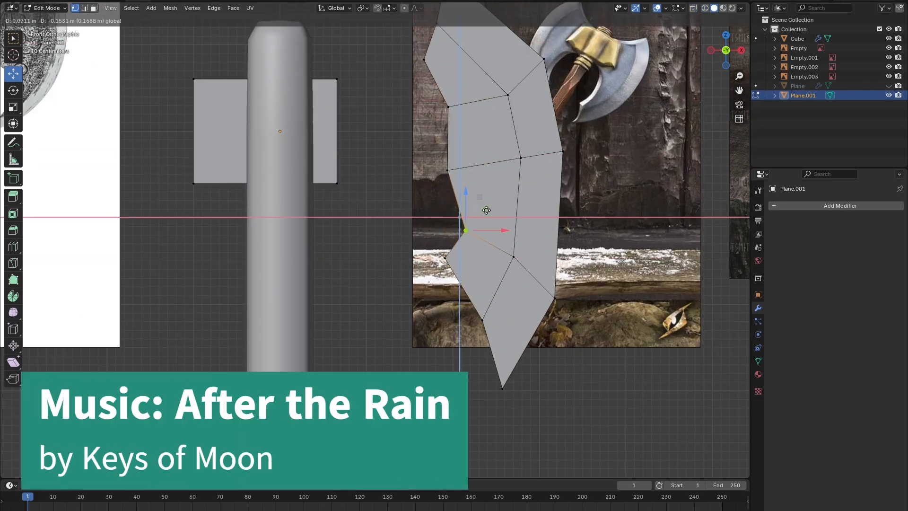
Extrude the inner vertex row toward the handle, flatten it with an X scale of 0 and move it to the handle's centre line
{"action": "left_click", "coordinate": [445, 261], "text": "ctrl"}
{"action": "key", "text": "e"}
{"action": "left_click", "coordinate": [520, 169]}
{"action": "key", "text": "s"}
{"action": "key", "text": "x"}
{"action": "key", "text": "0"}
{"action": "left_click", "coordinate": [532, 171]}
{"action": "left_click_drag", "start_coordinate": [422, 159], "coordinate": [432, 159]}
{"action": "left_click", "coordinate": [888, 86]}
{"action": "left_click", "coordinate": [705, 8]}
{"action": "left_click", "coordinate": [319, 157]}
{"action": "key", "text": "g"}
Delete the starting rectangle's vertices at the centre of the handle
{"action": "left_click_drag", "start_coordinate": [185, 78], "coordinate": [349, 196]}
{"action": "left_click", "coordinate": [339, 181], "text": "alt"}
{"action": "key", "text": "l"}
{"action": "key", "text": "Delete"}
{"action": "left_click", "coordinate": [337, 181]}
Move the upper vertex of the strip's inner row -0.21658 m along X and 0.13126 m along Z
{"action": "scroll", "coordinate": [421, 71], "scroll_direction": "down", "scroll_amount": 1}
{"action": "left_click", "coordinate": [416, 88]}
{"action": "left_click_drag", "start_coordinate": [439, 72], "coordinate": [423, 62]}
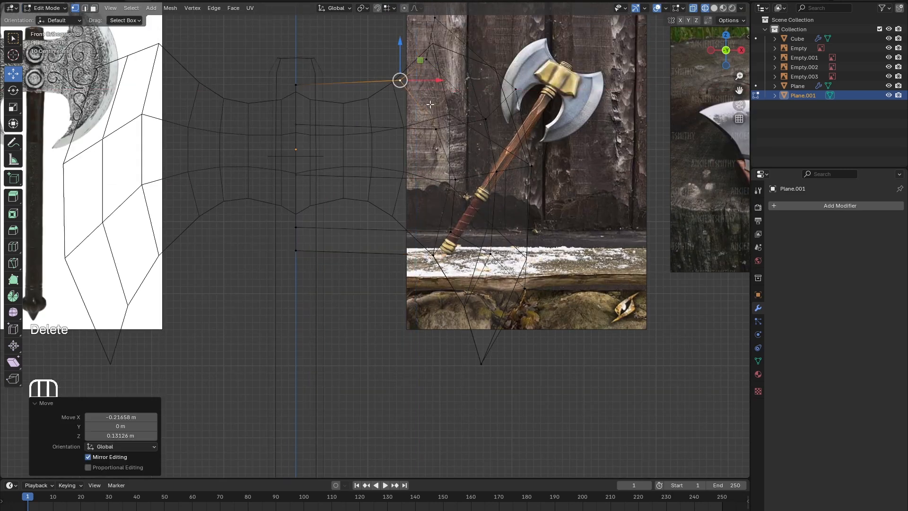
Cut a vertical edge loop through the faces beside the handle and scale its vertices along X
{"action": "left_click", "coordinate": [325, 86]}
{"action": "left_click", "coordinate": [13, 74]}
{"action": "left_click", "coordinate": [349, 84]}
{"action": "left_click_drag", "start_coordinate": [348, 45], "coordinate": [348, 67]}
{"action": "left_click_drag", "start_coordinate": [392, 273], "coordinate": [338, 113]}
{"action": "key", "text": "s"}
{"action": "key", "text": "x"}
{"action": "left_click", "coordinate": [363, 176]}
Move the lower vertices of the neck loop and centre line upward to narrow the neck, and adjust the blade's neighbouring inner vertices
{"action": "left_click_drag", "start_coordinate": [408, 196], "coordinate": [399, 196]}
{"action": "left_click_drag", "start_coordinate": [377, 273], "coordinate": [340, 211]}
{"action": "left_click_drag", "start_coordinate": [360, 204], "coordinate": [361, 163]}
{"action": "left_click_drag", "start_coordinate": [384, 227], "coordinate": [341, 166]}
{"action": "left_click_drag", "start_coordinate": [361, 155], "coordinate": [361, 141]}
{"action": "scroll", "coordinate": [397, 126], "scroll_direction": "up", "scroll_amount": 1}
{"action": "left_click_drag", "start_coordinate": [301, 268], "coordinate": [266, 214]}
{"action": "left_click_drag", "start_coordinate": [281, 206], "coordinate": [474, 126]}
{"action": "left_click_drag", "start_coordinate": [495, 248], "coordinate": [448, 213]}
{"action": "left_click_drag", "start_coordinate": [486, 211], "coordinate": [481, 206]}
{"action": "scroll", "coordinate": [387, 185], "scroll_direction": "down", "scroll_amount": 1}
{"action": "left_click", "coordinate": [381, 183]}
Add another vertical edge loop between the neck and the blade and shift its end vertices to follow the curve
{"action": "left_click", "coordinate": [15, 247]}
{"action": "left_click", "coordinate": [371, 101]}
{"action": "left_click", "coordinate": [14, 74]}
{"action": "left_click_drag", "start_coordinate": [388, 109], "coordinate": [362, 78]}
{"action": "left_click", "coordinate": [395, 227]}
{"action": "left_click_drag", "start_coordinate": [423, 181], "coordinate": [423, 171]}
Move the blade's lower interior vertex -0.006563 m along X and 0.013126 m along Z, and hide the original blade in solid shading
{"action": "left_click", "coordinate": [447, 227]}
{"action": "left_click_drag", "start_coordinate": [467, 207], "coordinate": [467, 206]}
{"action": "left_click", "coordinate": [888, 86]}
{"action": "left_click", "coordinate": [713, 8]}
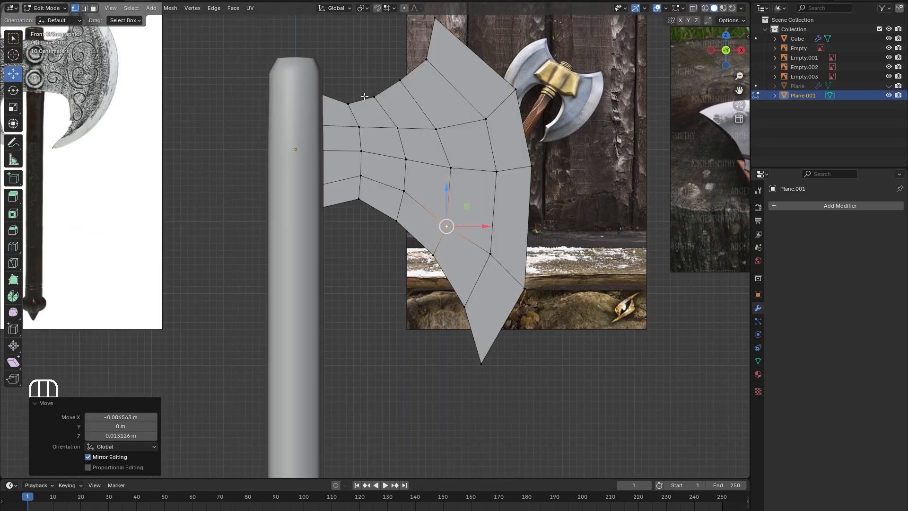
Dissolve the extra vertical edge loop between the neck and the blade
{"action": "left_click", "coordinate": [390, 113], "text": "alt"}
{"action": "key", "text": "Delete"}
{"action": "left_click", "coordinate": [391, 180]}
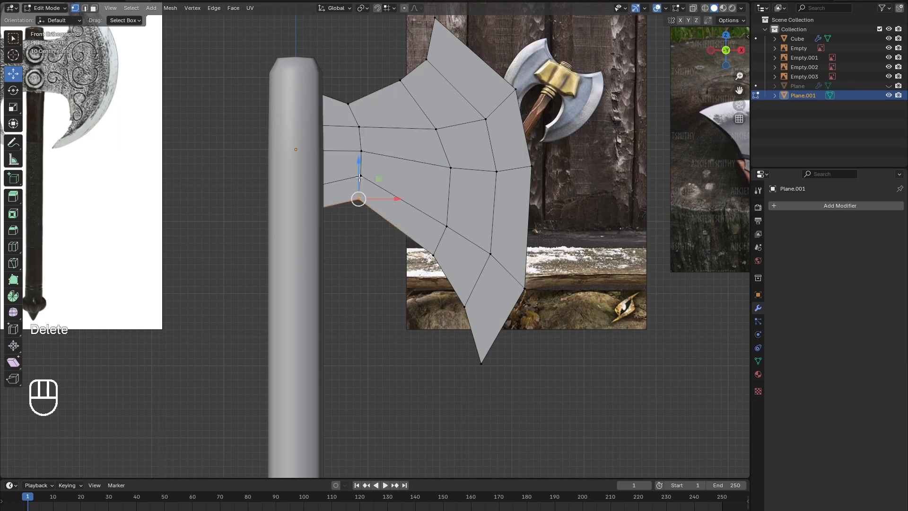
Adjust the neck's upper and lower rim vertices and even out the rows of the loops beside the handle's centre line
{"action": "left_click_drag", "start_coordinate": [359, 178], "coordinate": [359, 185]}
{"action": "left_click", "coordinate": [348, 104]}
{"action": "left_click_drag", "start_coordinate": [348, 76], "coordinate": [348, 72]}
{"action": "left_click", "coordinate": [704, 8]}
{"action": "left_click", "coordinate": [295, 191]}
{"action": "left_click_drag", "start_coordinate": [298, 158], "coordinate": [299, 144]}
{"action": "left_click_drag", "start_coordinate": [308, 89], "coordinate": [308, 95]}
{"action": "left_click_drag", "start_coordinate": [310, 212], "coordinate": [310, 200]}
{"action": "left_click", "coordinate": [344, 244]}
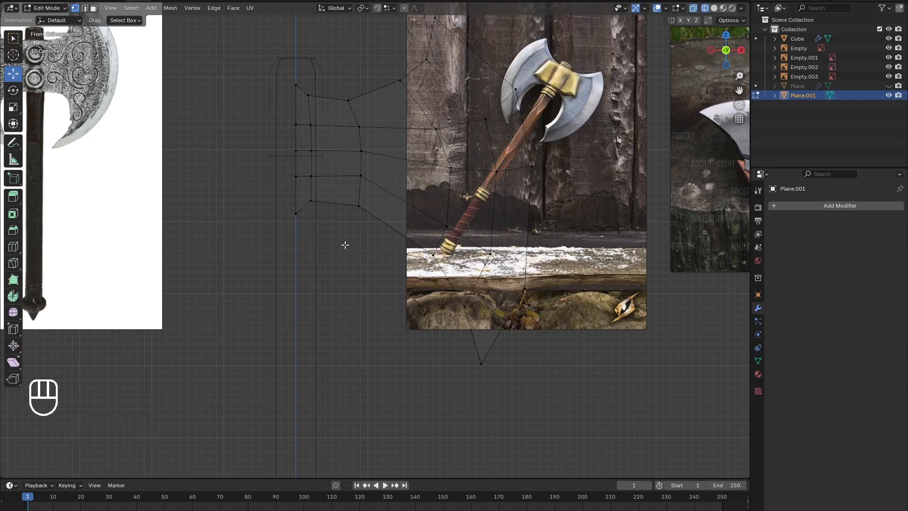
Bevel the vertical edge loop in the neck with a 0.247 m offset and 2 segments
{"action": "left_click", "coordinate": [330, 154]}
{"action": "left_click", "coordinate": [154, 334]}
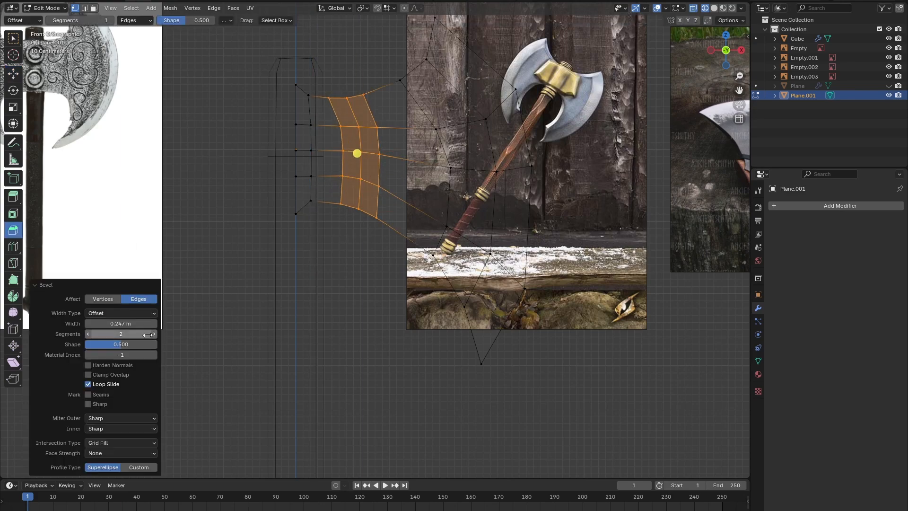
{"action": "left_click", "coordinate": [268, 346]}
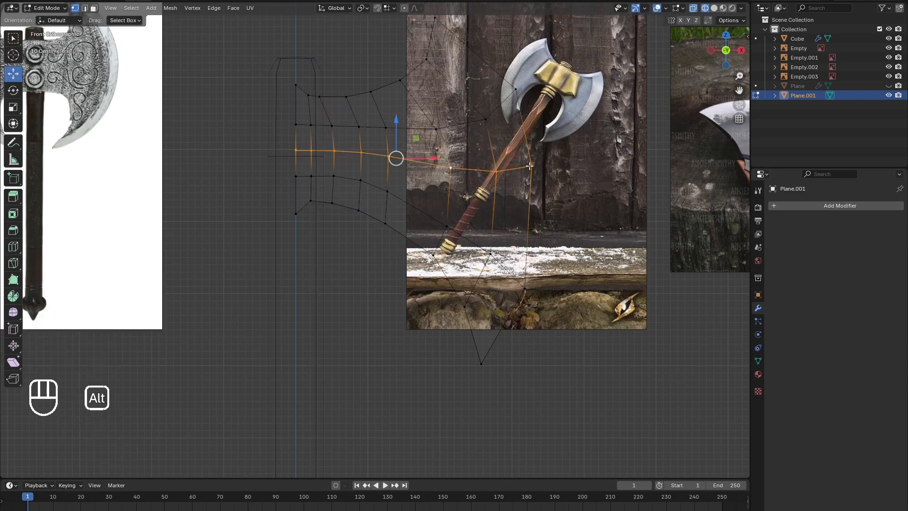
{"action": "left_click", "coordinate": [600, 156]}
Level the centre row's two outermost blade vertices by scaling them to 0 along Z
{"action": "left_click", "coordinate": [714, 8]}
{"action": "left_click_drag", "start_coordinate": [725, 50], "coordinate": [685, 61]}
{"action": "scroll", "coordinate": [375, 240], "scroll_direction": "down", "scroll_amount": 2}
{"action": "left_click", "coordinate": [718, 53]}
{"action": "scroll", "coordinate": [543, 156], "scroll_direction": "up", "scroll_amount": 3}
{"action": "left_click_drag", "start_coordinate": [494, 186], "coordinate": [600, 104]}
{"action": "key", "text": "s"}
{"action": "key", "text": "z"}
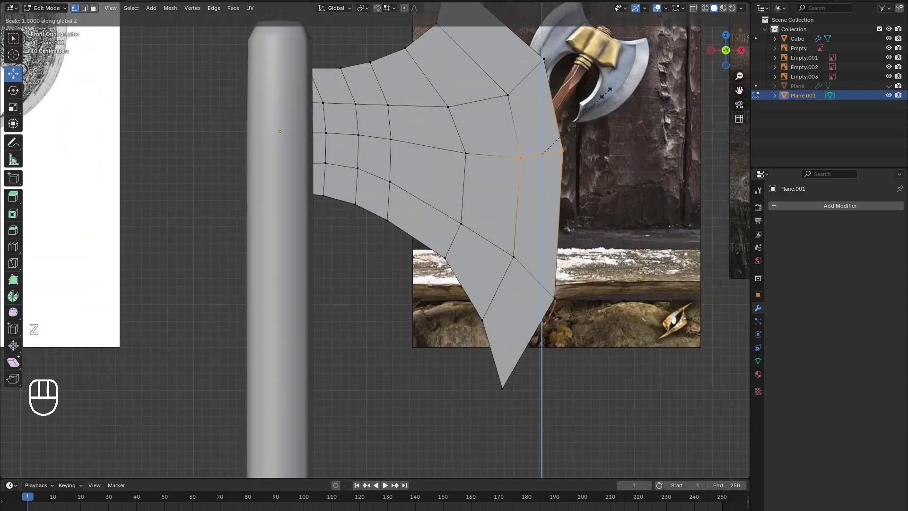
{"action": "key", "text": "0"}
{"action": "left_click", "coordinate": [606, 93]}
Lower the centre row's outer vertices and move the neighbouring inner vertex -0.11485 m along Z
{"action": "left_click", "coordinate": [566, 151]}
{"action": "key", "text": "g"}
{"action": "left_click", "coordinate": [596, 185]}
{"action": "key", "text": "ctrl+z"}
{"action": "left_click", "coordinate": [551, 138]}
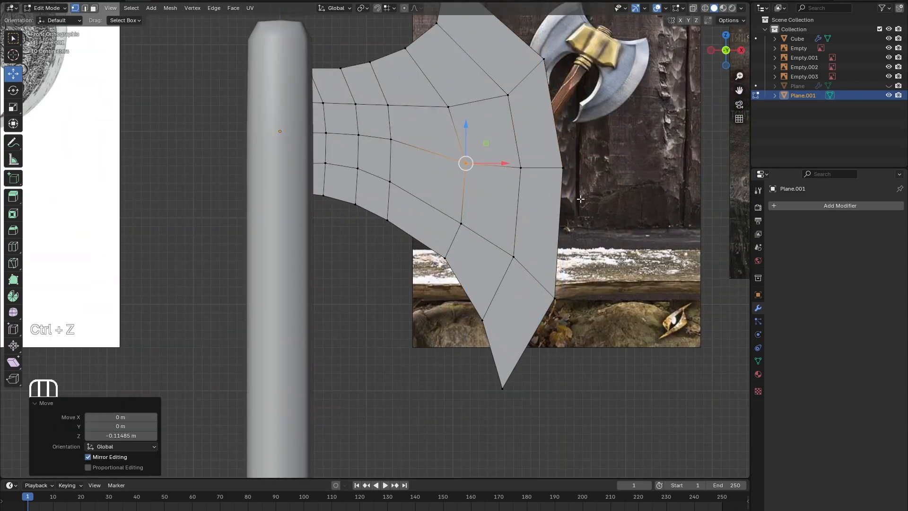
Dissolve the middle vertical edge loop of the neck
{"action": "scroll", "coordinate": [466, 162], "scroll_direction": "down", "scroll_amount": 4}
{"action": "left_click", "coordinate": [410, 113]}
{"action": "scroll", "coordinate": [362, 164], "scroll_direction": "up", "scroll_amount": 2}
{"action": "key", "text": "Delete"}
{"action": "left_click", "coordinate": [363, 165]}
Add a Mirror modifier on the X axis to the new blade to form the double-bladed head
{"action": "key", "text": "Tab"}
{"action": "left_click", "coordinate": [810, 208]}
{"action": "left_click", "coordinate": [751, 233]}
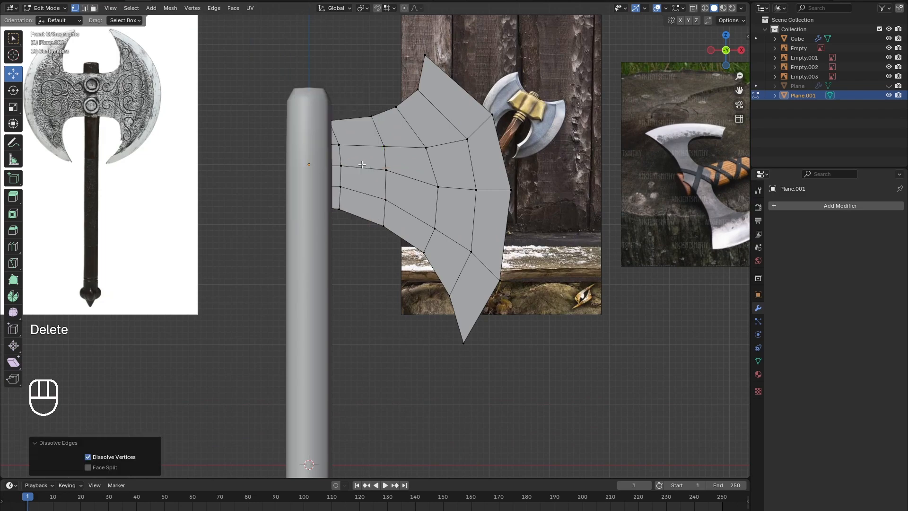
{"action": "middle_click_drag", "start_coordinate": [686, 213], "coordinate": [572, 111]}
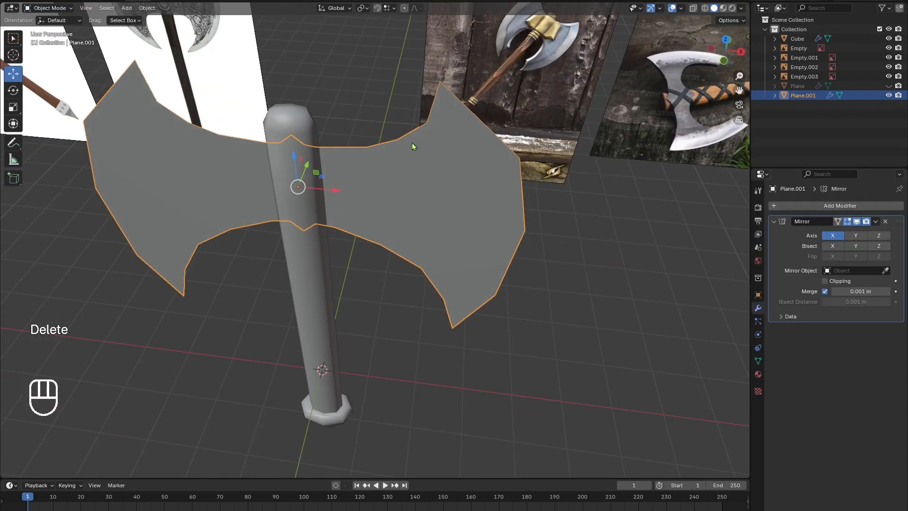
Extrude all of the blade's faces along their normal with snapping to give the head thickness
{"action": "key", "text": "Tab"}
{"action": "middle_click_drag", "start_coordinate": [492, 159], "coordinate": [437, 193]}
{"action": "key", "text": "a"}
{"action": "key", "text": "e"}
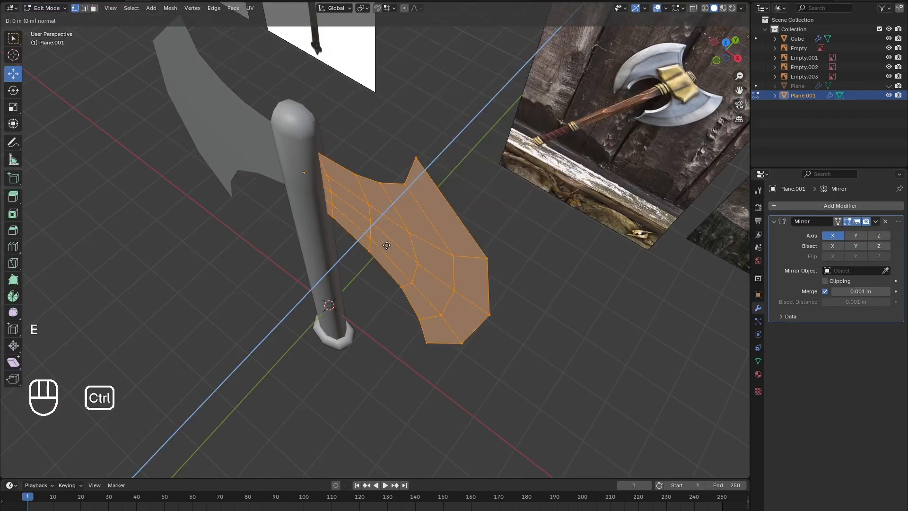
{"action": "left_click", "coordinate": [390, 244], "text": "ctrl"}
Centre the extruded blade on the handle by moving it 0.5 m along Y, and scale its thickness to 0.566 along Y
{"action": "key", "text": "KP_7"}
{"action": "key", "text": "a"}
{"action": "left_click_drag", "start_coordinate": [390, 255], "coordinate": [392, 225], "text": "ctrl"}
{"action": "scroll", "coordinate": [418, 269], "scroll_direction": "up", "scroll_amount": 1}
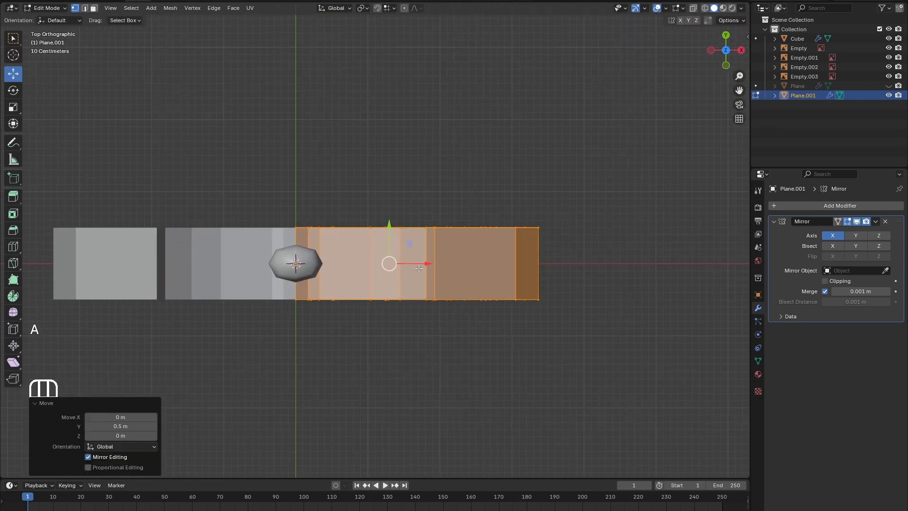
{"action": "key", "text": "y"}
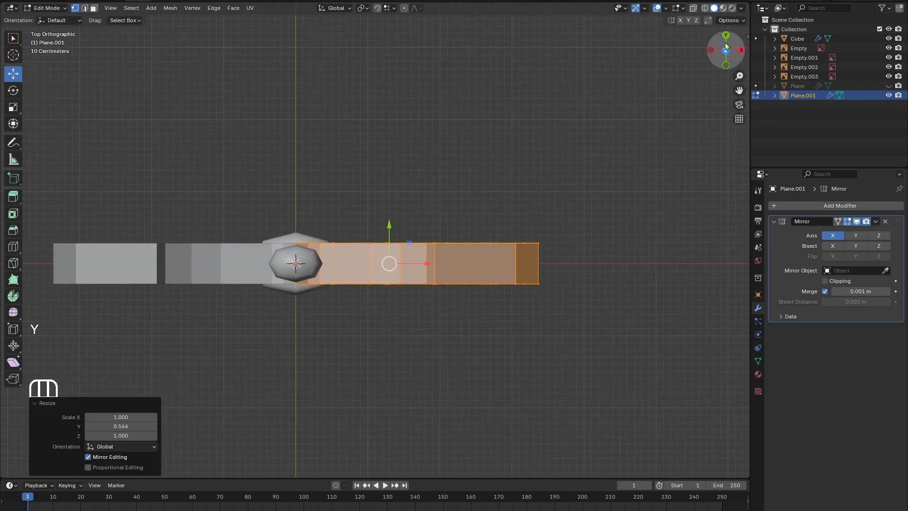
Move the neck's vertical edge loop just outside the handle 0.081806 m along X
{"action": "left_click_drag", "start_coordinate": [736, 42], "coordinate": [700, 76]}
{"action": "left_click", "coordinate": [356, 197], "text": "alt"}
{"action": "left_click", "coordinate": [371, 194]}
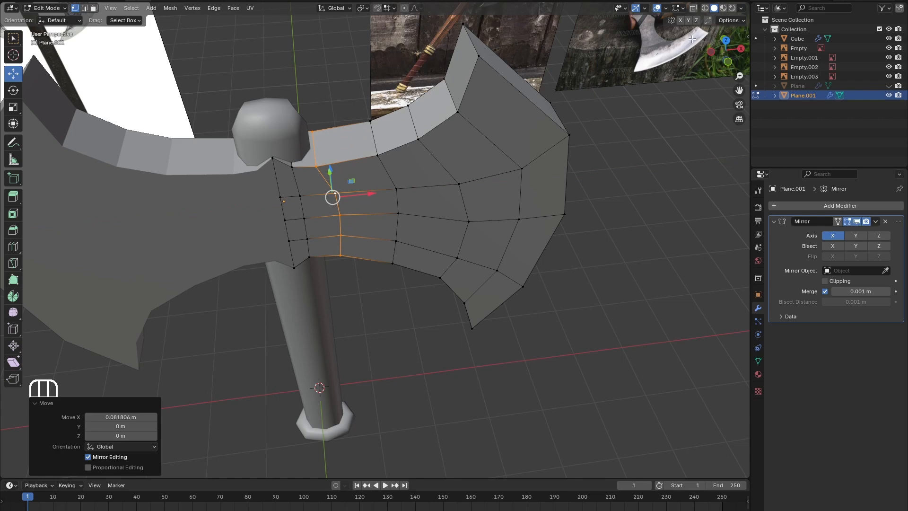
Try scaling the selected neck edge loop along X from the top view
{"action": "key", "text": "KP_7"}
{"action": "key", "text": "s"}
{"action": "key", "text": "x"}
{"action": "left_click", "coordinate": [344, 194]}
{"action": "key", "text": "ctrl+z"}
Thin the whole blade outside the handle by scaling its vertices along Y
{"action": "key", "text": "shift+z"}
{"action": "left_click_drag", "start_coordinate": [323, 212], "coordinate": [606, 353]}
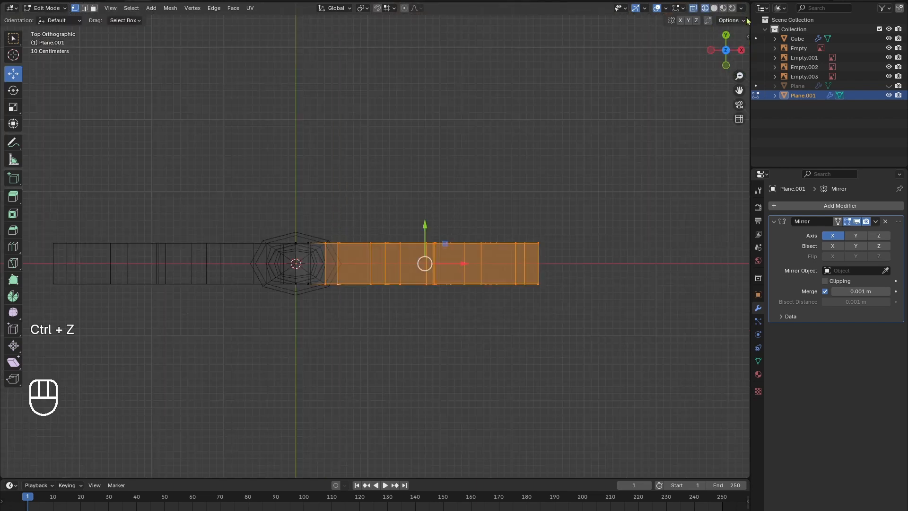
{"action": "key", "text": "shift+z"}
{"action": "key", "text": "s"}
{"action": "key", "text": "y"}
{"action": "left_click", "coordinate": [441, 221]}
Straighten the neck's outer vertical edge loop by scaling it to 0 along X, and shift it slightly toward the handle
{"action": "middle_click_drag", "start_coordinate": [440, 219], "coordinate": [421, 142]}
{"action": "left_click", "coordinate": [335, 139], "text": "alt"}
{"action": "key", "text": "s"}
{"action": "key", "text": "x"}
{"action": "key", "text": "0"}
{"action": "left_click", "coordinate": [362, 144]}
{"action": "left_click_drag", "start_coordinate": [369, 150], "coordinate": [360, 150]}
Straighten the inner neck edge loop over the handle by scaling it to 0 along X, and shift it slightly outward
{"action": "left_click", "coordinate": [310, 136], "text": "alt"}
{"action": "left_click", "coordinate": [510, 146]}
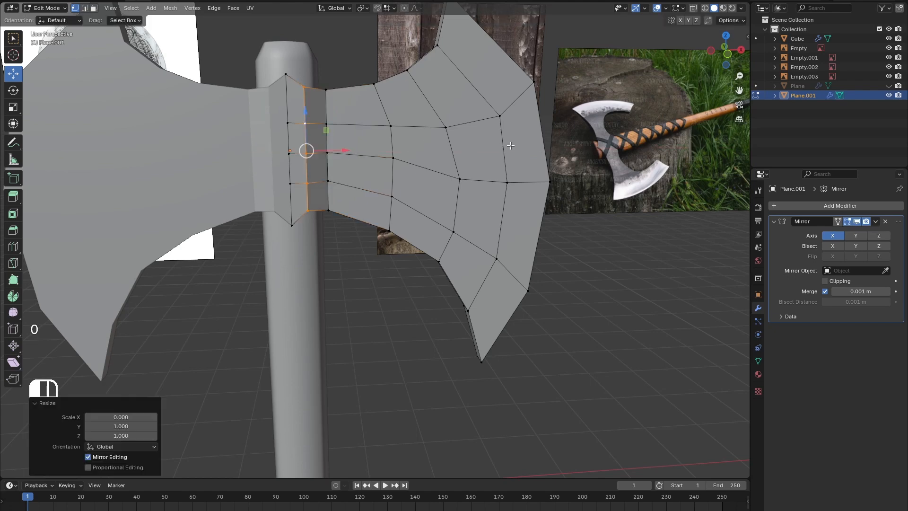
{"action": "middle_click_drag", "start_coordinate": [343, 157], "coordinate": [333, 225]}
{"action": "left_click_drag", "start_coordinate": [333, 225], "coordinate": [338, 226]}
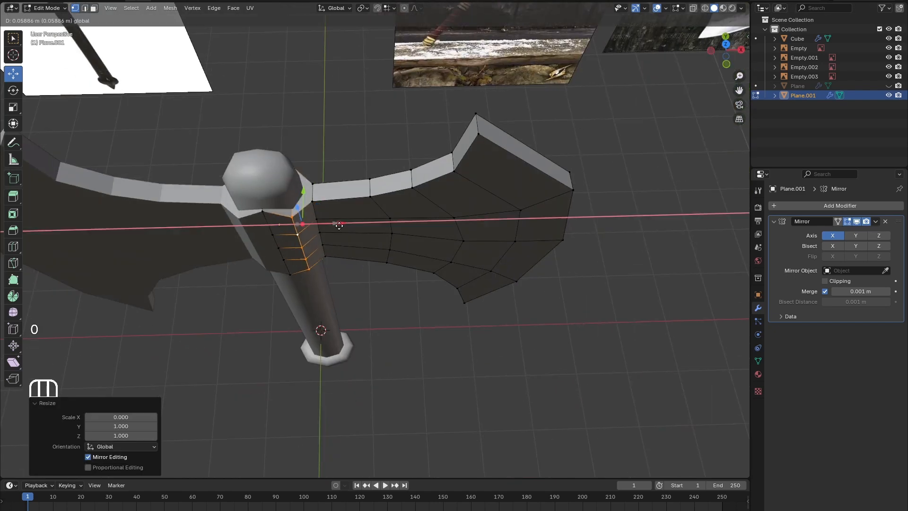
Collapse the blade's outer cutting edge to a sharp line by scaling it to 0 along Y
{"action": "left_click", "coordinate": [387, 136]}
{"action": "left_click", "coordinate": [384, 221], "text": "alt"}
{"action": "middle_click_drag", "start_coordinate": [539, 169], "coordinate": [498, 149]}
{"action": "key", "text": "s"}
{"action": "key", "text": "x"}
{"action": "key", "text": "y"}
{"action": "key", "text": "0"}
{"action": "left_click", "coordinate": [569, 203]}
{"action": "middle_click_drag", "start_coordinate": [569, 203], "coordinate": [591, 203]}
Merge all of the blade's overlapping vertices by distance at 0.0001 m
{"action": "left_click_drag", "start_coordinate": [718, 85], "coordinate": [730, 71]}
{"action": "scroll", "coordinate": [602, 135], "scroll_direction": "down", "scroll_amount": 5}
{"action": "scroll", "coordinate": [601, 135], "scroll_direction": "up", "scroll_amount": 3}
{"action": "middle_click_drag", "start_coordinate": [708, 54], "coordinate": [701, 90]}
{"action": "scroll", "coordinate": [323, 175], "scroll_direction": "up", "scroll_amount": 2}
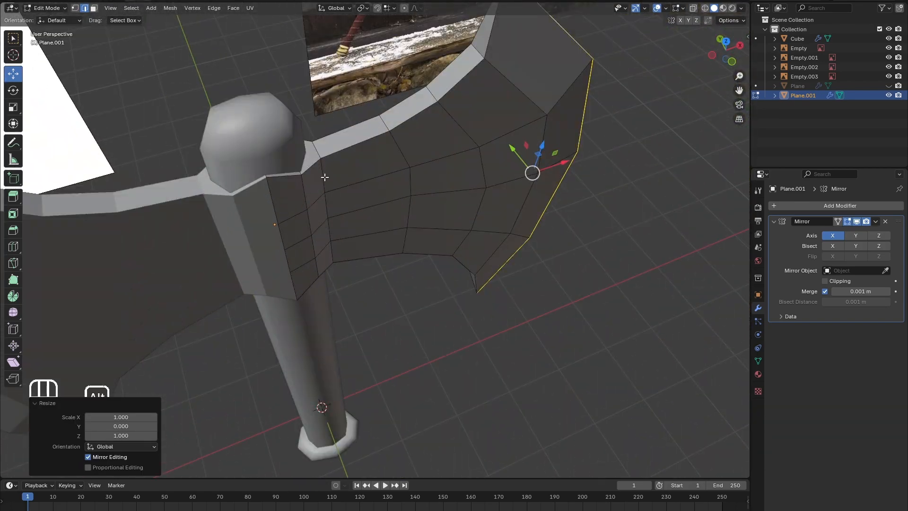
{"action": "left_click", "coordinate": [49, 8]}
{"action": "left_click", "coordinate": [48, 20]}
{"action": "left_click", "coordinate": [49, 9]}
{"action": "left_click", "coordinate": [48, 29]}
{"action": "right_click", "coordinate": [445, 173]}
{"action": "key", "text": "a"}
{"action": "key", "text": "m"}
{"action": "left_click", "coordinate": [417, 243]}
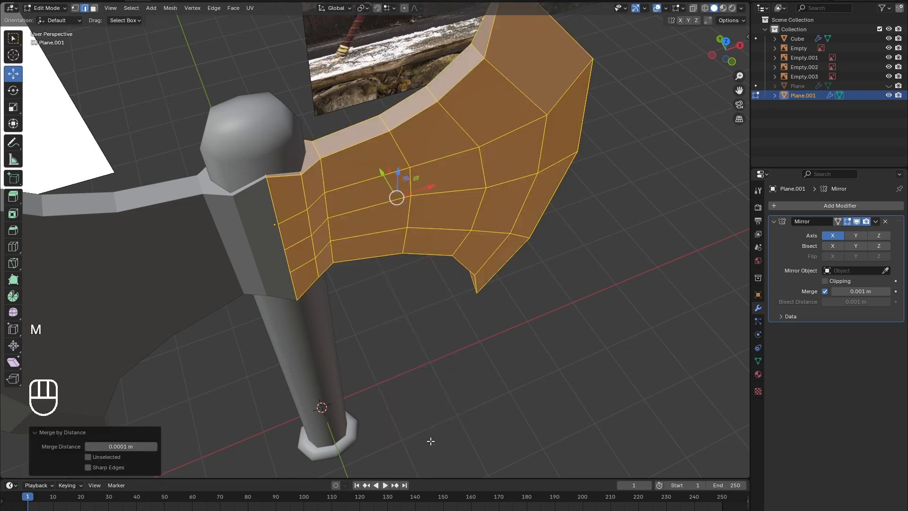
Mark the blade's upper and lower rim edges and its cutting edge as sharp
{"action": "left_click", "coordinate": [76, 9]}
{"action": "left_click", "coordinate": [443, 132]}
{"action": "scroll", "coordinate": [426, 156], "scroll_direction": "down", "scroll_amount": 4}
{"action": "left_click", "coordinate": [382, 197], "text": "alt"}
{"action": "left_click", "coordinate": [85, 8]}
{"action": "left_click", "coordinate": [705, 8]}
{"action": "scroll", "coordinate": [345, 180], "scroll_direction": "up", "scroll_amount": 3}
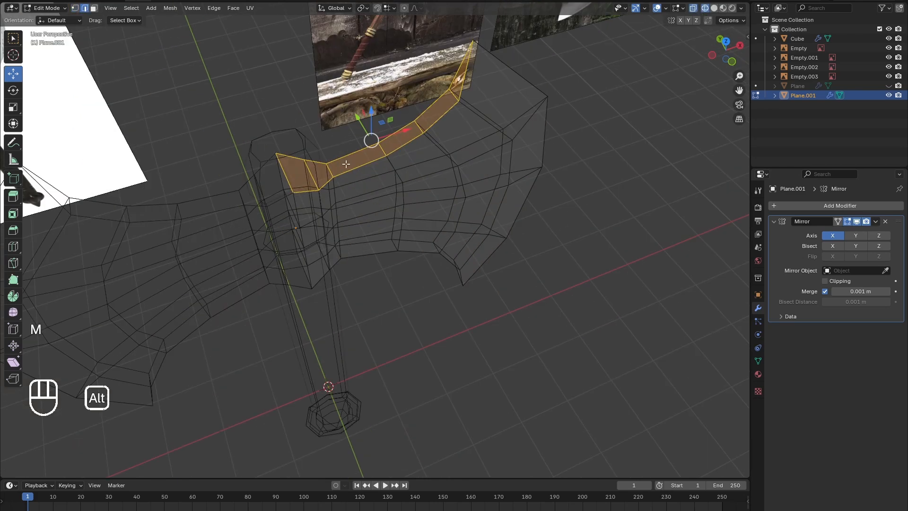
{"action": "left_click", "coordinate": [363, 243], "text": "alt+shift"}
{"action": "key", "text": "ctrl+e"}
{"action": "left_click", "coordinate": [455, 427]}
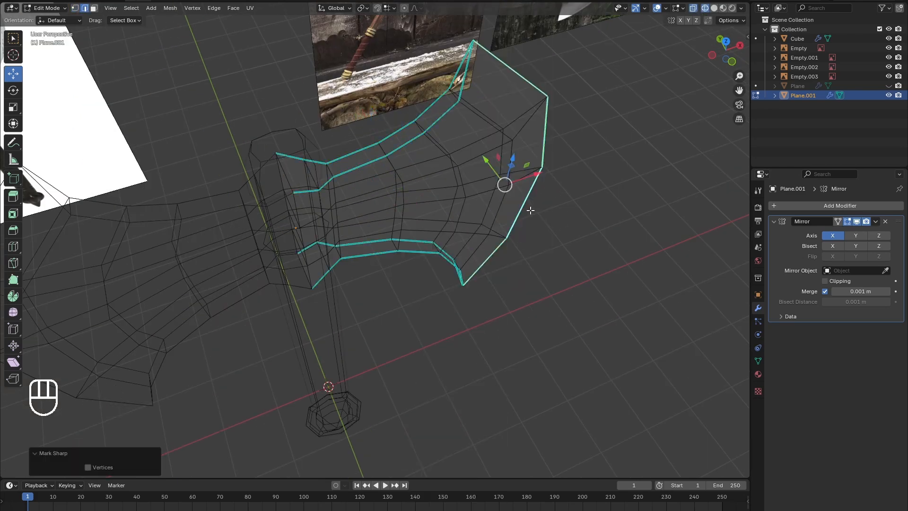
Shade the axe head smooth in Object Mode and display it in solid shading
{"action": "left_click", "coordinate": [45, 8]}
{"action": "left_click", "coordinate": [50, 21]}
{"action": "right_click", "coordinate": [421, 191]}
{"action": "left_click", "coordinate": [416, 190]}
{"action": "left_click", "coordinate": [714, 8]}
{"action": "middle_click_drag", "start_coordinate": [520, 331], "coordinate": [492, 236]}
{"action": "left_click", "coordinate": [495, 334]}
{"action": "scroll", "coordinate": [473, 302], "scroll_direction": "up", "scroll_amount": 4}
{"action": "left_click", "coordinate": [392, 189]}
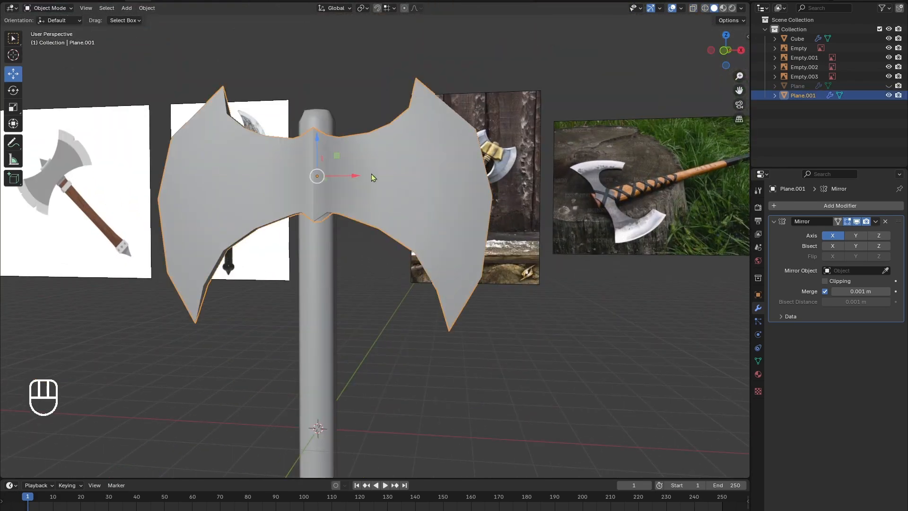
{"action": "left_click", "coordinate": [48, 8]}
{"action": "left_click", "coordinate": [47, 30]}
{"action": "middle_click_drag", "start_coordinate": [350, 146], "coordinate": [324, 186]}
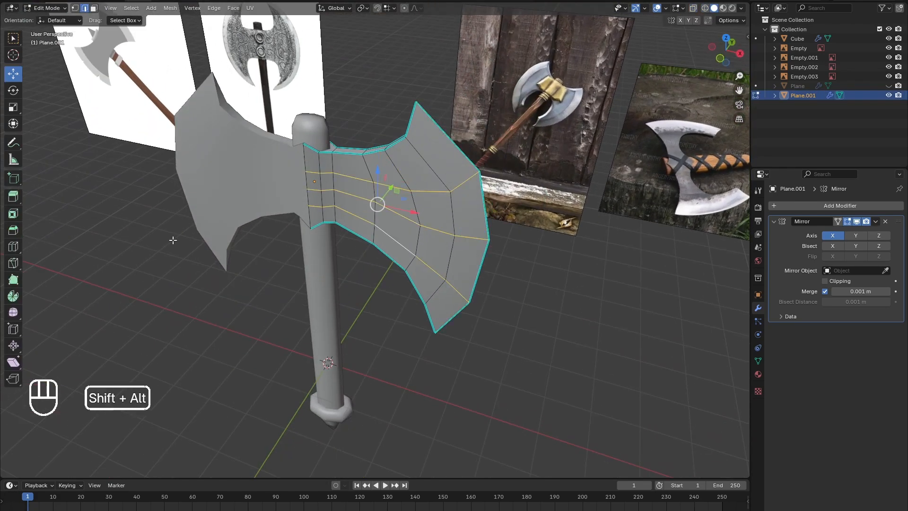
{"action": "key", "text": "ctrl+z"}
{"action": "key", "text": "ctrl+z"}
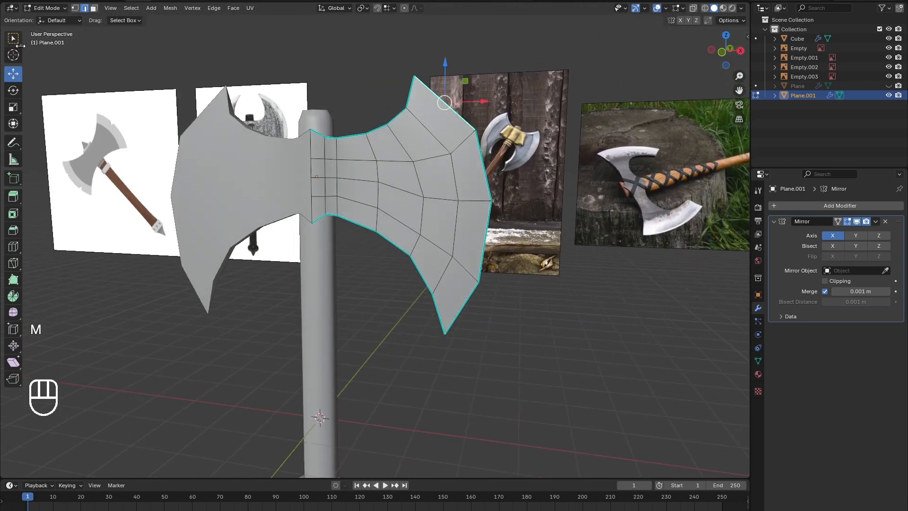
{"action": "left_click", "coordinate": [449, 50]}
{"action": "key", "text": "ctrl+z"}
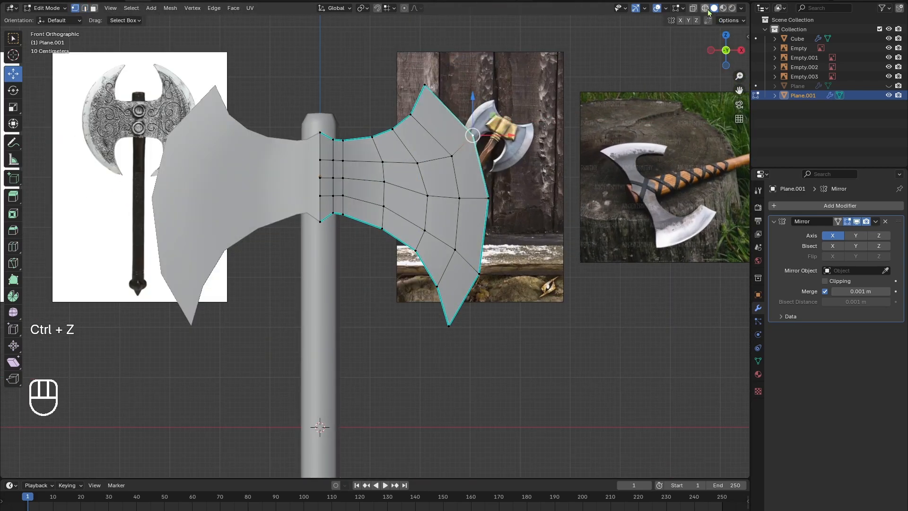
Reshape the cutting edge's curve by shifting its vertices toward the handle, moving the lower tip -0.056704 m along X
{"action": "key", "text": "alt+z"}
{"action": "left_click_drag", "start_coordinate": [499, 188], "coordinate": [449, 210]}
{"action": "left_click_drag", "start_coordinate": [505, 198], "coordinate": [462, 195]}
{"action": "left_click_drag", "start_coordinate": [416, 221], "coordinate": [460, 230]}
{"action": "left_click_drag", "start_coordinate": [444, 238], "coordinate": [489, 284]}
{"action": "left_click_drag", "start_coordinate": [483, 239], "coordinate": [481, 238]}
{"action": "left_click", "coordinate": [481, 240]}
{"action": "left_click", "coordinate": [448, 325]}
{"action": "left_click_drag", "start_coordinate": [474, 326], "coordinate": [470, 327]}
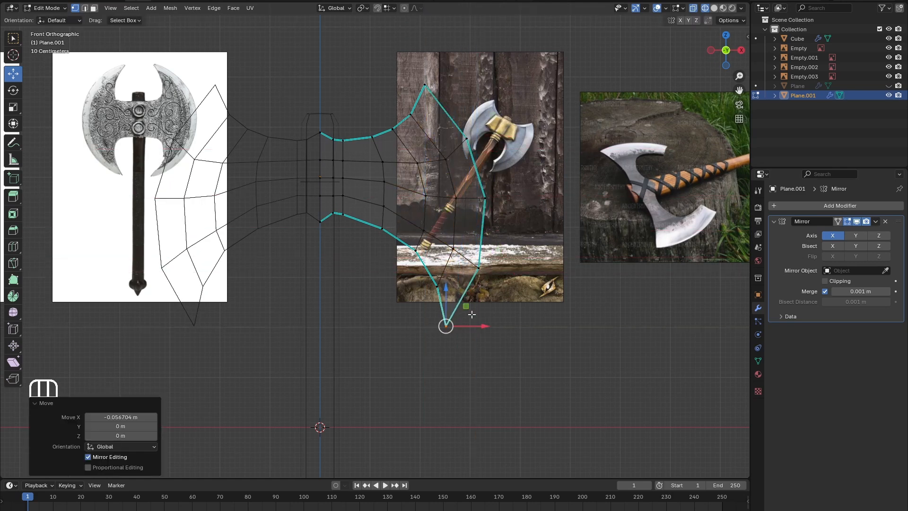
Shift the blade's upper tip outward and adjust the upper and lower rim vertices behind the tips
{"action": "left_click_drag", "start_coordinate": [439, 84], "coordinate": [447, 84]}
{"action": "scroll", "coordinate": [447, 85], "scroll_direction": "down", "scroll_amount": 1}
{"action": "left_click", "coordinate": [406, 135]}
{"action": "left_click_drag", "start_coordinate": [425, 117], "coordinate": [409, 130]}
{"action": "left_click", "coordinate": [409, 248]}
{"action": "left_click_drag", "start_coordinate": [429, 229], "coordinate": [429, 227]}
{"action": "left_click", "coordinate": [714, 8]}
{"action": "mouse_move", "coordinate": [473, 198]}
{"action": "middle_mouse_down"}
{"action": "mouse_move", "coordinate": [648, 227]}
{"action": "mouse_move", "coordinate": [482, 212]}
{"action": "mouse_move", "coordinate": [494, 258]}
{"action": "middle_mouse_up"}
{"action": "left_click", "coordinate": [48, 8]}
{"action": "left_click", "coordinate": [52, 20]}
{"action": "left_click", "coordinate": [543, 289]}
{"action": "scroll", "coordinate": [359, 212], "scroll_direction": "up", "scroll_amount": 3}
Delete the blade's inner faces along the mirror plane inside the handle, and return to Object Mode in solid shading
{"action": "left_click", "coordinate": [48, 8]}
{"action": "left_click", "coordinate": [51, 29]}
{"action": "left_click", "coordinate": [300, 208], "text": "alt"}
{"action": "left_click", "coordinate": [705, 8]}
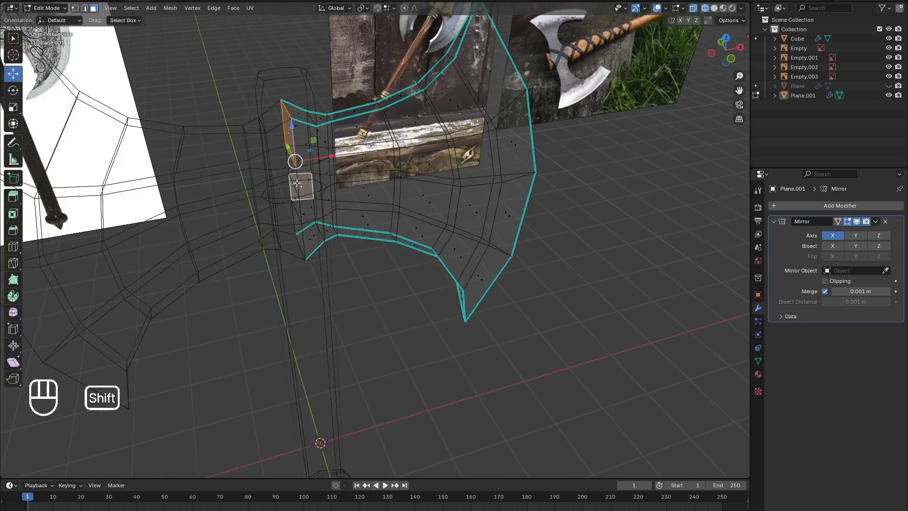
{"action": "left_click", "coordinate": [730, 64]}
{"action": "left_click", "coordinate": [265, 194]}
{"action": "left_click", "coordinate": [714, 8]}
{"action": "left_click", "coordinate": [48, 8]}
{"action": "left_click", "coordinate": [52, 20]}
Open the handle in Edit Mode and scale its top edge loop flat
{"action": "mouse_move", "coordinate": [331, 212]}
{"action": "middle_mouse_down"}
{"action": "mouse_move", "coordinate": [407, 251]}
{"action": "mouse_move", "coordinate": [321, 255]}
{"action": "mouse_move", "coordinate": [345, 227]}
{"action": "middle_mouse_up"}
{"action": "left_click", "coordinate": [328, 283]}
{"action": "middle_click_drag", "start_coordinate": [362, 140], "coordinate": [377, 178]}
{"action": "scroll", "coordinate": [377, 178], "scroll_direction": "up", "scroll_amount": 3}
{"action": "left_click_drag", "start_coordinate": [268, 70], "coordinate": [268, 68]}
{"action": "middle_click_drag", "start_coordinate": [334, 119], "coordinate": [338, 82]}
{"action": "key", "text": "2"}
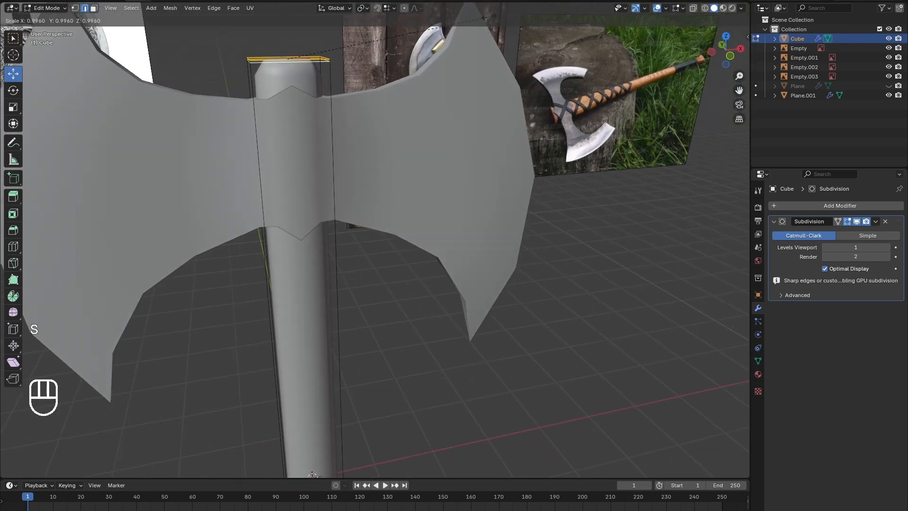
{"action": "key", "text": "0"}
{"action": "left_click", "coordinate": [428, 42]}
Crease the handle's top rim edges with a factor of 1.000 and return to Object Mode
{"action": "key", "text": "m"}
{"action": "left_click", "coordinate": [401, 108]}
{"action": "key", "text": "shift+e"}
{"action": "left_click", "coordinate": [492, 86]}
{"action": "left_click", "coordinate": [45, 8]}
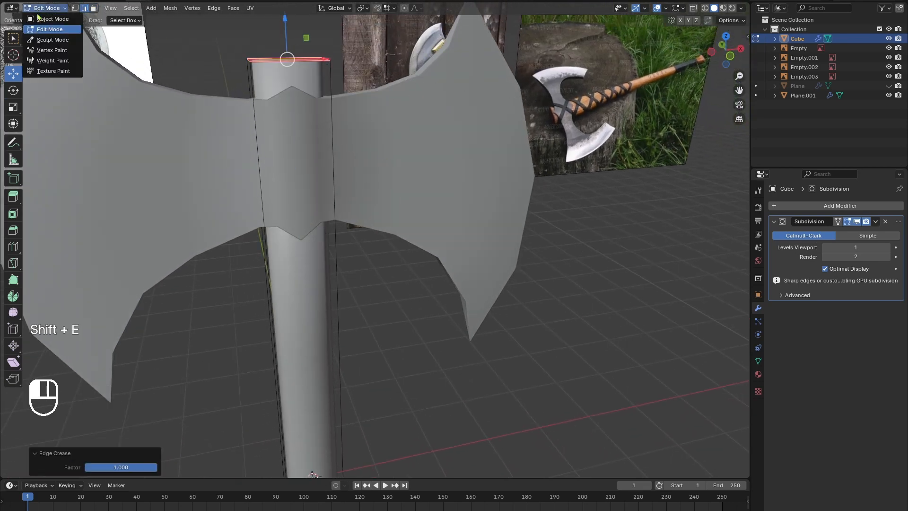
{"action": "left_click", "coordinate": [49, 18]}
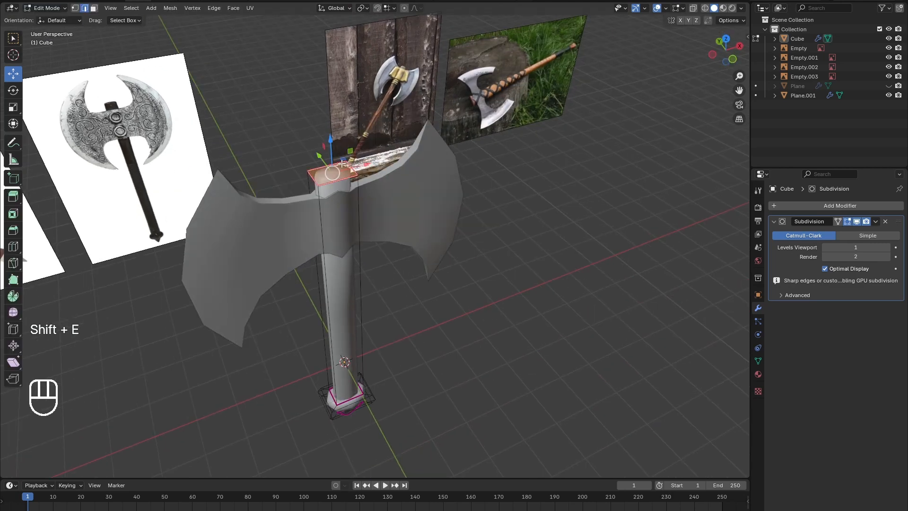
{"action": "right_click", "coordinate": [358, 398]}
{"action": "left_click", "coordinate": [358, 399]}
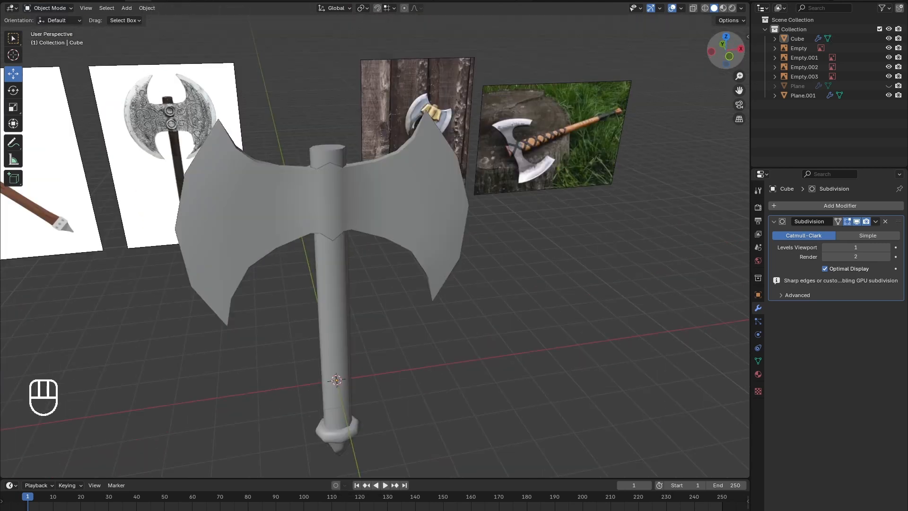
In front view, add an edge loop around the lower handle above the pommel, with slide factor 0.671
{"action": "left_click_drag", "start_coordinate": [726, 50], "coordinate": [711, 36]}
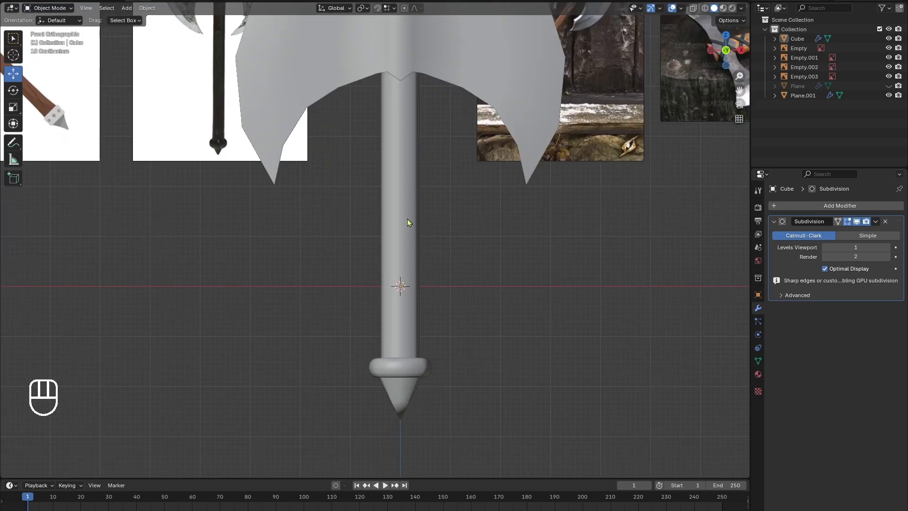
{"action": "left_click_drag", "start_coordinate": [409, 100], "coordinate": [409, 51]}
{"action": "scroll", "coordinate": [384, 193], "scroll_direction": "down", "scroll_amount": 3}
{"action": "left_click_drag", "start_coordinate": [388, 213], "coordinate": [388, 265]}
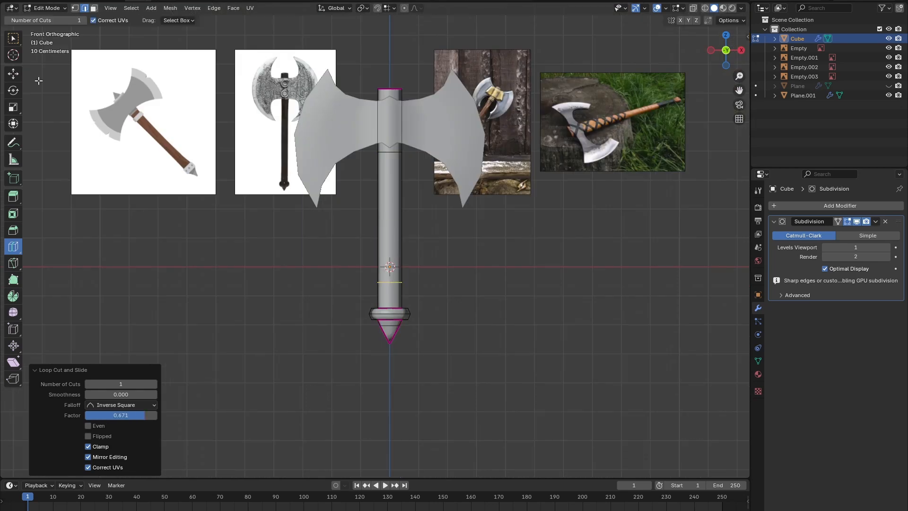
{"action": "left_click", "coordinate": [14, 74]}
Lengthen the handle by selecting its lower end with the pommel in wireframe and moving it down
{"action": "key", "text": "shift+z"}
{"action": "left_click_drag", "start_coordinate": [466, 404], "coordinate": [353, 273]}
{"action": "left_click_drag", "start_coordinate": [390, 279], "coordinate": [403, 371], "text": "ctrl"}
{"action": "left_click_drag", "start_coordinate": [418, 462], "coordinate": [418, 484], "text": "ctrl"}
{"action": "scroll", "coordinate": [417, 454], "scroll_direction": "down", "scroll_amount": 1}
Add an edge loop around the middle of the lengthened handle and scale it to 0.755, returning to solid shading
{"action": "left_click", "coordinate": [390, 415], "text": "alt"}
{"action": "left_click", "coordinate": [13, 246]}
{"action": "left_click", "coordinate": [395, 290]}
{"action": "key", "text": "s"}
{"action": "key", "text": "s"}
{"action": "key", "text": "x"}
{"action": "mouse_move", "coordinate": [613, 173]}
{"action": "middle_mouse_down"}
{"action": "mouse_move", "coordinate": [619, 233]}
{"action": "mouse_move", "coordinate": [569, 261]}
{"action": "middle_mouse_up"}
{"action": "right_click", "coordinate": [543, 238]}
{"action": "key", "text": "s"}
{"action": "left_click", "coordinate": [525, 263]}
{"action": "left_click", "coordinate": [714, 9]}
Try to move the lower edge loop up the handle
{"action": "left_click_drag", "start_coordinate": [726, 50], "coordinate": [739, 23]}
{"action": "scroll", "coordinate": [709, 52], "scroll_direction": "down", "scroll_amount": 2}
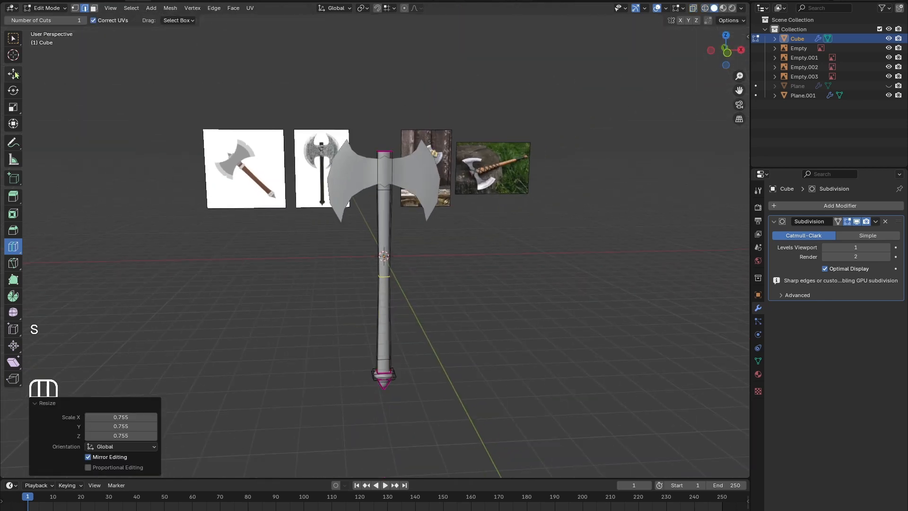
{"action": "left_click", "coordinate": [13, 74]}
{"action": "left_click", "coordinate": [440, 302]}
{"action": "scroll", "coordinate": [425, 331], "scroll_direction": "up", "scroll_amount": 2}
{"action": "left_click", "coordinate": [386, 406], "text": "alt"}
{"action": "left_click_drag", "start_coordinate": [387, 361], "coordinate": [387, 263]}
{"action": "key", "text": "ctrl+z"}
{"action": "key", "text": "ctrl+z"}
Add edge loops to the handle just below the axe head and scale one outward to form a flared collar
{"action": "scroll", "coordinate": [505, 314], "scroll_direction": "up", "scroll_amount": 2}
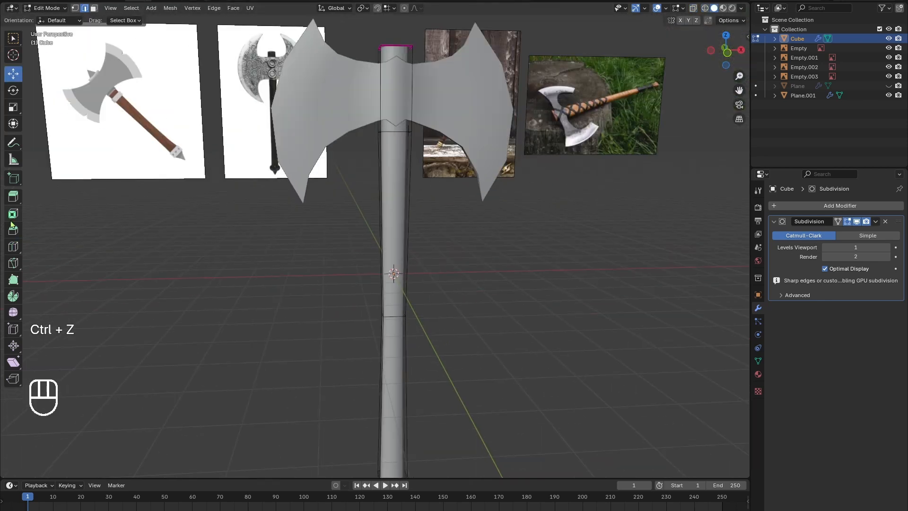
{"action": "left_click_drag", "start_coordinate": [387, 126], "coordinate": [388, 100]}
{"action": "left_click", "coordinate": [391, 143]}
{"action": "middle_click_drag", "start_coordinate": [452, 144], "coordinate": [468, 187]}
{"action": "key", "text": "s"}
{"action": "left_click", "coordinate": [539, 203]}
{"action": "key", "text": "ctrl+z"}
{"action": "key", "text": "s"}
{"action": "left_click", "coordinate": [497, 186]}
Place another edge loop near the collar and crease the ring directly beneath the axe head
{"action": "left_click_drag", "start_coordinate": [404, 136], "coordinate": [403, 163]}
{"action": "key", "text": "shift+e"}
{"action": "left_click", "coordinate": [558, 142]}
{"action": "left_click", "coordinate": [13, 74]}
Rescale the edge loop at mid-handle to refine the shaft's taper
{"action": "left_click", "coordinate": [636, 117]}
{"action": "left_click_drag", "start_coordinate": [725, 51], "coordinate": [732, 19]}
{"action": "scroll", "coordinate": [394, 164], "scroll_direction": "down", "scroll_amount": 2}
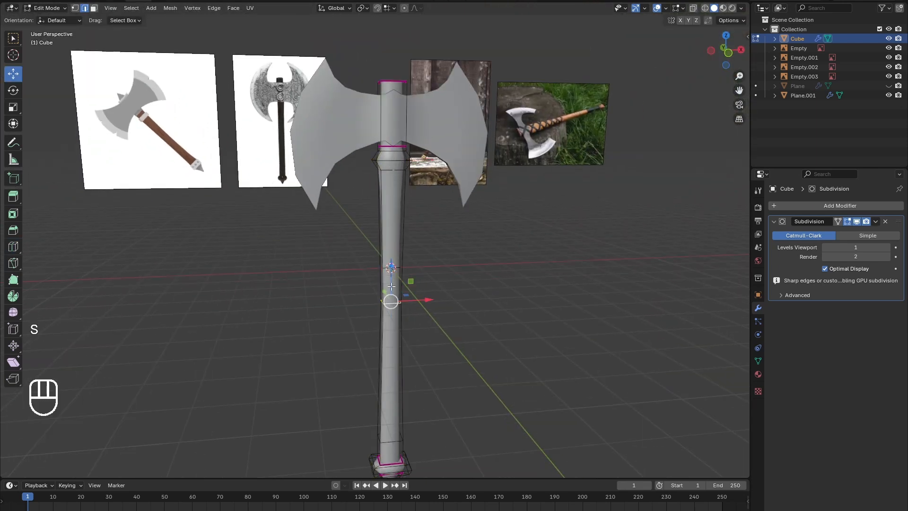
{"action": "left_click", "coordinate": [454, 265]}
Move the edge loops below the collar and at mid-handle down along the shaft
{"action": "left_click_drag", "start_coordinate": [411, 161], "coordinate": [392, 190]}
{"action": "left_click", "coordinate": [389, 170], "text": "alt"}
{"action": "left_click_drag", "start_coordinate": [391, 149], "coordinate": [390, 166]}
{"action": "left_click_drag", "start_coordinate": [725, 50], "coordinate": [719, 60]}
{"action": "scroll", "coordinate": [722, 61], "scroll_direction": "down", "scroll_amount": 1}
{"action": "left_click", "coordinate": [387, 263], "text": "alt"}
{"action": "left_click", "coordinate": [388, 198], "text": "alt+shift"}
{"action": "left_click_drag", "start_coordinate": [387, 199], "coordinate": [386, 205]}
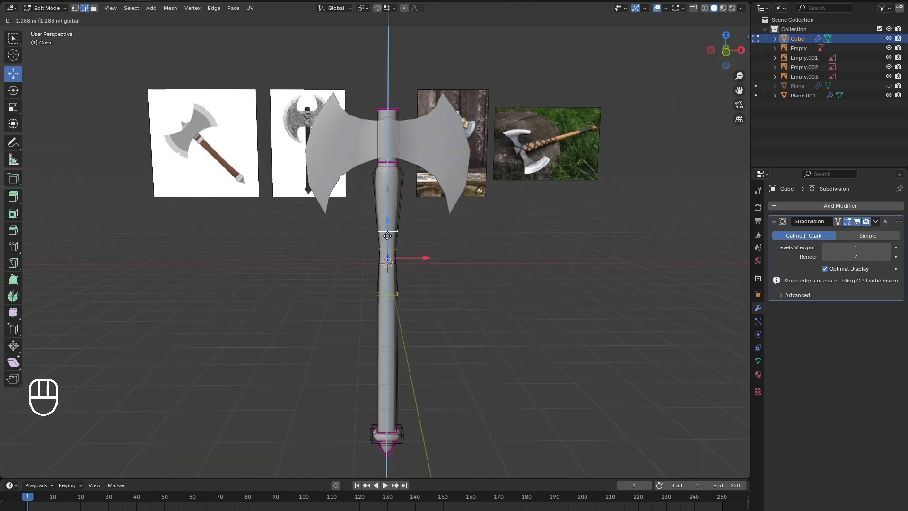
{"action": "left_click", "coordinate": [480, 180]}
Shift the lower handle edge loop toward the pommel, moving it -0.57775 m along Z
{"action": "left_click", "coordinate": [388, 368], "text": "alt"}
{"action": "left_click_drag", "start_coordinate": [387, 337], "coordinate": [387, 395]}
{"action": "left_click", "coordinate": [388, 411], "text": "alt"}
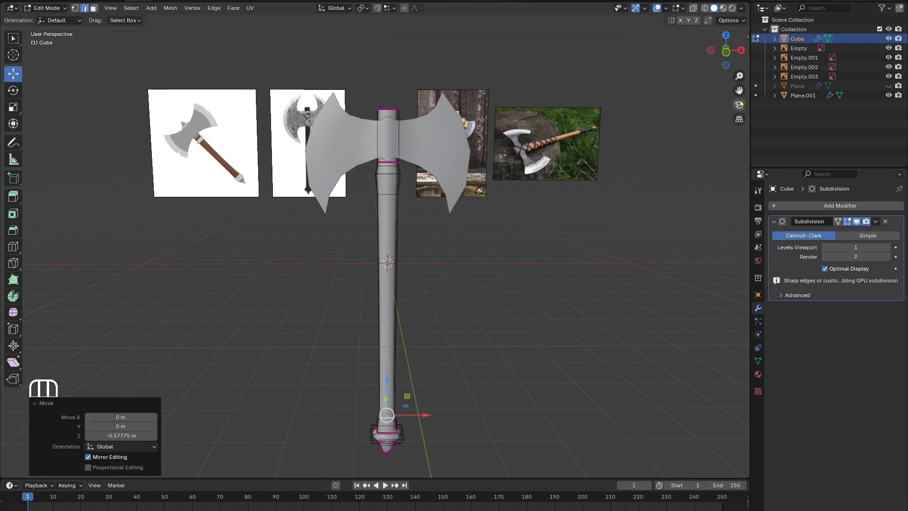
{"action": "left_click_drag", "start_coordinate": [739, 90], "coordinate": [747, 5]}
{"action": "scroll", "coordinate": [415, 255], "scroll_direction": "up", "scroll_amount": 2}
{"action": "left_click_drag", "start_coordinate": [415, 259], "coordinate": [415, 265]}
{"action": "left_click", "coordinate": [476, 229]}
Rescale the handle's edge loop just below the axe head and return to Object Mode
{"action": "scroll", "coordinate": [475, 230], "scroll_direction": "down", "scroll_amount": 2}
{"action": "left_click_drag", "start_coordinate": [739, 90], "coordinate": [717, 232]}
{"action": "scroll", "coordinate": [378, 146], "scroll_direction": "up", "scroll_amount": 2}
{"action": "left_click", "coordinate": [378, 149], "text": "alt"}
{"action": "key", "text": "s"}
{"action": "left_click", "coordinate": [468, 156]}
{"action": "left_click_drag", "start_coordinate": [725, 50], "coordinate": [710, 64]}
{"action": "scroll", "coordinate": [709, 62], "scroll_direction": "down", "scroll_amount": 2}
{"action": "left_click", "coordinate": [46, 8]}
{"action": "left_click", "coordinate": [53, 19]}
Open the axe head in Edit Mode and reposition its upper tip and adjacent cutting-edge vertices in front view
{"action": "left_click", "coordinate": [412, 145]}
{"action": "left_click", "coordinate": [48, 8]}
{"action": "left_click", "coordinate": [52, 29]}
{"action": "left_click", "coordinate": [727, 54]}
{"action": "left_click", "coordinate": [75, 9]}
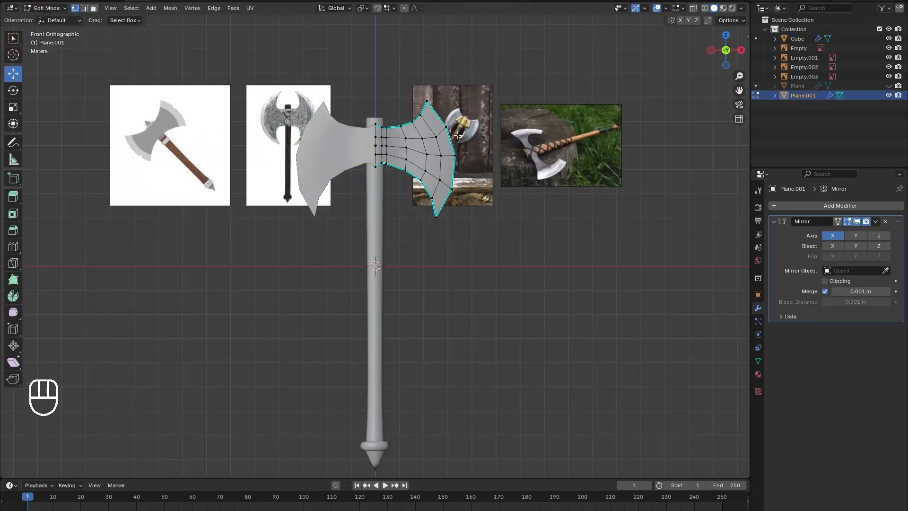
{"action": "left_click_drag", "start_coordinate": [468, 107], "coordinate": [446, 79]}
{"action": "left_click", "coordinate": [427, 101], "text": "shift"}
{"action": "left_click", "coordinate": [450, 124]}
{"action": "left_click", "coordinate": [430, 100]}
{"action": "left_click_drag", "start_coordinate": [442, 79], "coordinate": [471, 103]}
{"action": "left_click", "coordinate": [447, 124]}
{"action": "left_click", "coordinate": [455, 156]}
{"action": "left_click_drag", "start_coordinate": [480, 155], "coordinate": [476, 178]}
Scale the axe head's socket loop around the handle to 1.064 along Y in top view
{"action": "middle_click_drag", "start_coordinate": [470, 187], "coordinate": [407, 264]}
{"action": "scroll", "coordinate": [425, 236], "scroll_direction": "up", "scroll_amount": 3}
{"action": "left_click", "coordinate": [377, 258], "text": "alt"}
{"action": "left_click", "coordinate": [725, 48]}
{"action": "key", "text": "s"}
{"action": "key", "text": "x"}
{"action": "key", "text": "y"}
{"action": "left_click", "coordinate": [464, 184]}
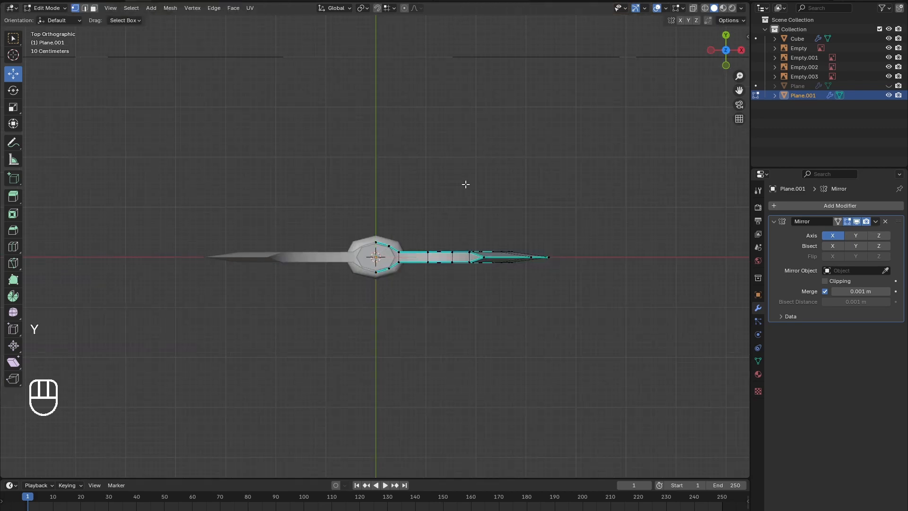
{"action": "left_click", "coordinate": [464, 186]}
{"action": "scroll", "coordinate": [464, 187], "scroll_direction": "up", "scroll_amount": 6}
{"action": "left_click", "coordinate": [705, 8]}
{"action": "left_click", "coordinate": [498, 165]}
{"action": "left_click", "coordinate": [713, 8]}
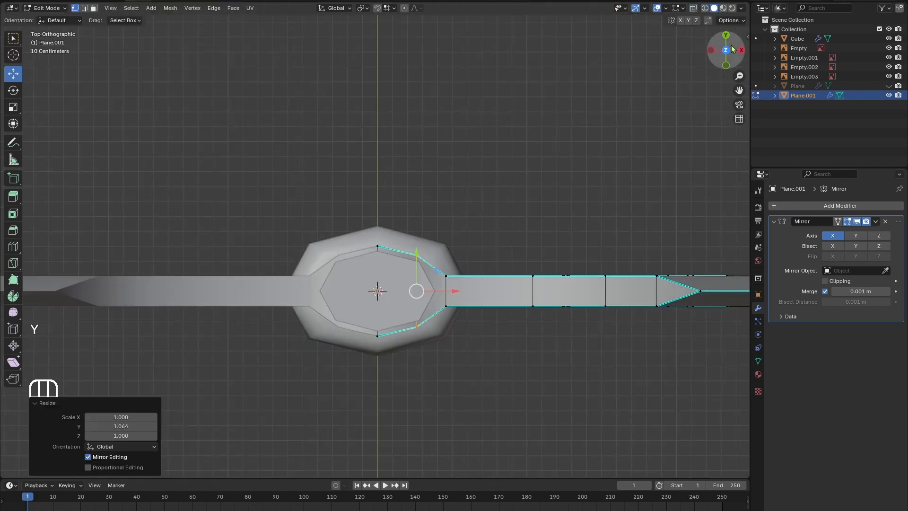
Return to Object Mode and turn off Optimal Display in the handle's Subdivision modifier, inspecting its wireframe
{"action": "middle_click_drag", "start_coordinate": [520, 303], "coordinate": [512, 189]}
{"action": "scroll", "coordinate": [513, 189], "scroll_direction": "down", "scroll_amount": 4}
{"action": "key", "text": "Tab"}
{"action": "left_click", "coordinate": [214, 278]}
{"action": "scroll", "coordinate": [373, 255], "scroll_direction": "down", "scroll_amount": 1}
{"action": "left_click", "coordinate": [376, 246]}
{"action": "left_click", "coordinate": [705, 8]}
{"action": "left_click", "coordinate": [824, 269]}
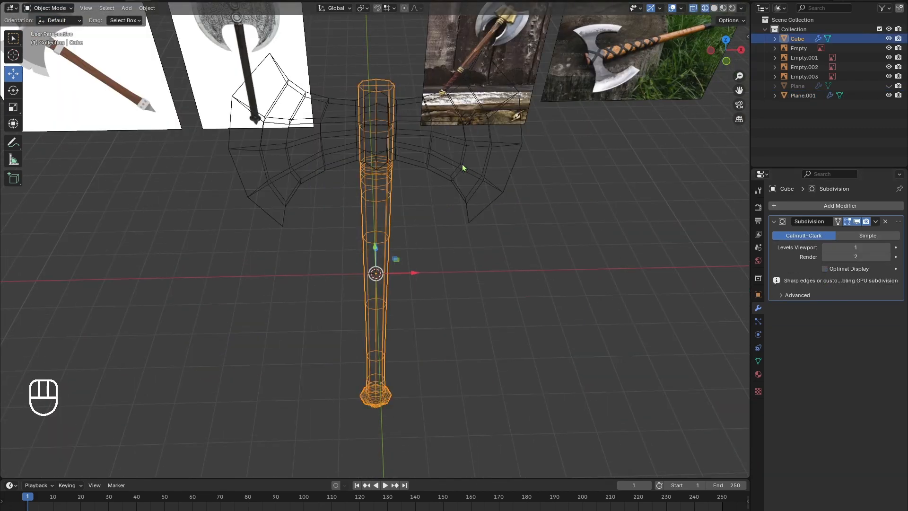
{"action": "left_click", "coordinate": [472, 168]}
{"action": "left_click", "coordinate": [713, 8]}
{"action": "left_click_drag", "start_coordinate": [724, 50], "coordinate": [730, 33]}
{"action": "scroll", "coordinate": [383, 267], "scroll_direction": "down", "scroll_amount": 3}
Select the handle and apply its Subdivision modifier, with the pommel displayed in wireframe
{"action": "left_click", "coordinate": [379, 270]}
{"action": "left_click_drag", "start_coordinate": [739, 90], "coordinate": [738, 19]}
{"action": "scroll", "coordinate": [392, 264], "scroll_direction": "up", "scroll_amount": 6}
{"action": "mouse_move", "coordinate": [725, 50]}
{"action": "left_mouse_down"}
{"action": "mouse_move", "coordinate": [738, 29]}
{"action": "mouse_move", "coordinate": [709, 47]}
{"action": "left_mouse_up"}
{"action": "left_click", "coordinate": [705, 8]}
{"action": "key", "text": "ctrl+a"}
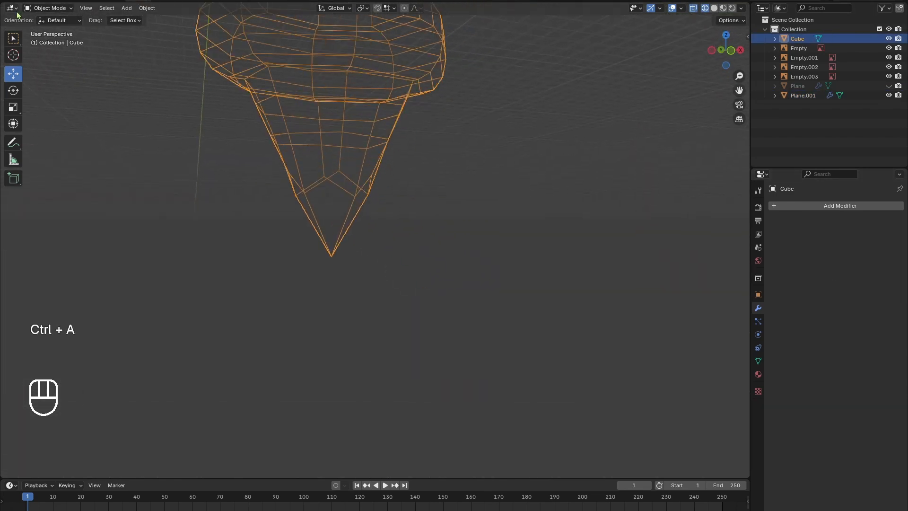
In Edit Mode, connect vertices on the pommel's pointed cone with new edges and return to solid shading
{"action": "key", "text": "Tab"}
{"action": "left_click", "coordinate": [506, 186]}
{"action": "left_click", "coordinate": [355, 186]}
{"action": "left_click_drag", "start_coordinate": [726, 50], "coordinate": [662, 50]}
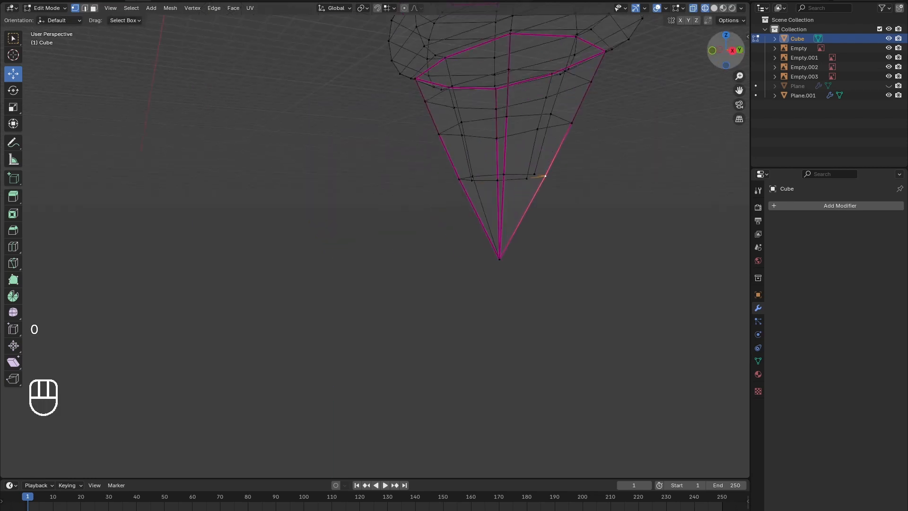
{"action": "key", "text": "j"}
{"action": "left_click", "coordinate": [462, 144]}
{"action": "left_click", "coordinate": [438, 283], "text": "shift"}
{"action": "mouse_move", "coordinate": [726, 50]}
{"action": "left_mouse_down"}
{"action": "mouse_move", "coordinate": [700, 50]}
{"action": "mouse_move", "coordinate": [695, 35]}
{"action": "mouse_move", "coordinate": [685, 47]}
{"action": "mouse_move", "coordinate": [699, 50]}
{"action": "left_mouse_up"}
{"action": "key", "text": "j"}
{"action": "key", "text": "j"}
{"action": "left_click", "coordinate": [713, 9]}
Flatten an edge loop on the pommel by scaling it to 0 along Z
{"action": "left_click", "coordinate": [314, 139]}
{"action": "left_click", "coordinate": [392, 154], "text": "alt"}
{"action": "key", "text": "s"}
{"action": "key", "text": "z"}
{"action": "key", "text": "0"}
Try to dissolve alternate edge loops around the pommel's rounded collar
{"action": "left_click", "coordinate": [714, 8]}
{"action": "left_click", "coordinate": [429, 170], "text": "alt+shift"}
{"action": "left_click", "coordinate": [434, 62], "text": "alt+shift"}
{"action": "key", "text": "Delete"}
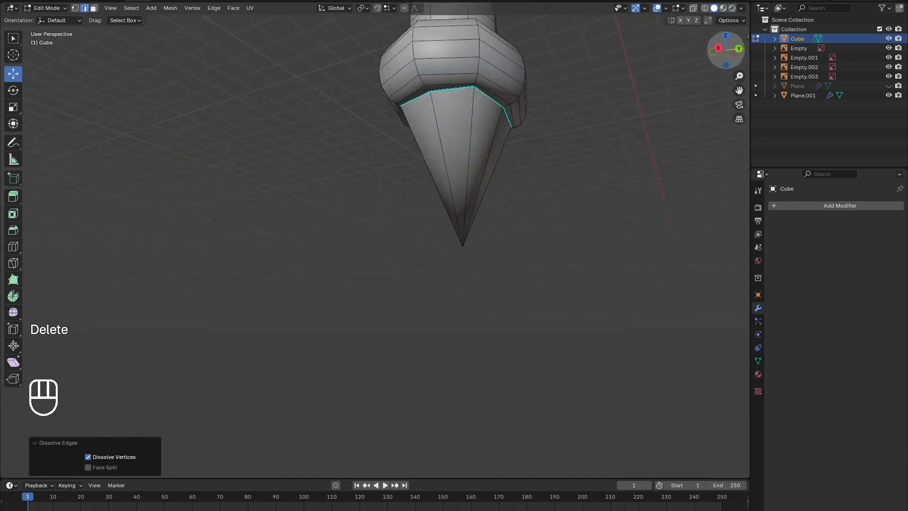
{"action": "key", "text": "ctrl+z"}
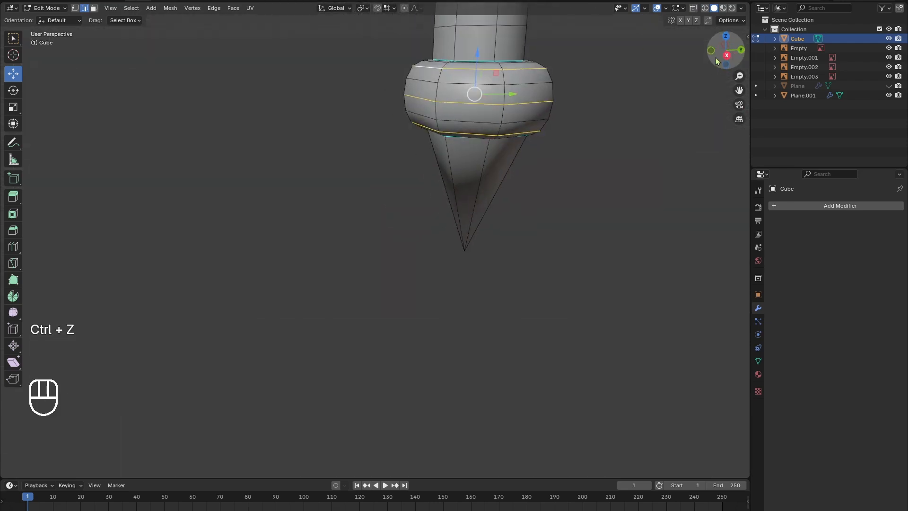
Try to dissolve another edge loop around the pommel's collar, and undo the recent pommel edits
{"action": "left_click", "coordinate": [465, 85], "text": "alt+shift"}
{"action": "key", "text": "Delete"}
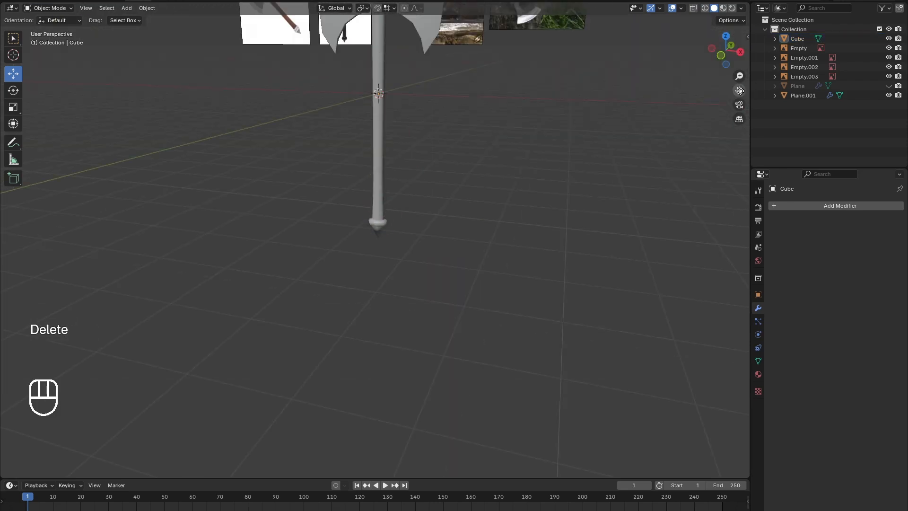
{"action": "key", "text": "ctrl+z"}
{"action": "key", "text": "ctrl+z"}
{"action": "key", "text": "ctrl+z"}
{"action": "key", "text": "ctrl+z"}
{"action": "key", "text": "ctrl+z"}
{"action": "key", "text": "ctrl+z"}
{"action": "key", "text": "ctrl+z"}
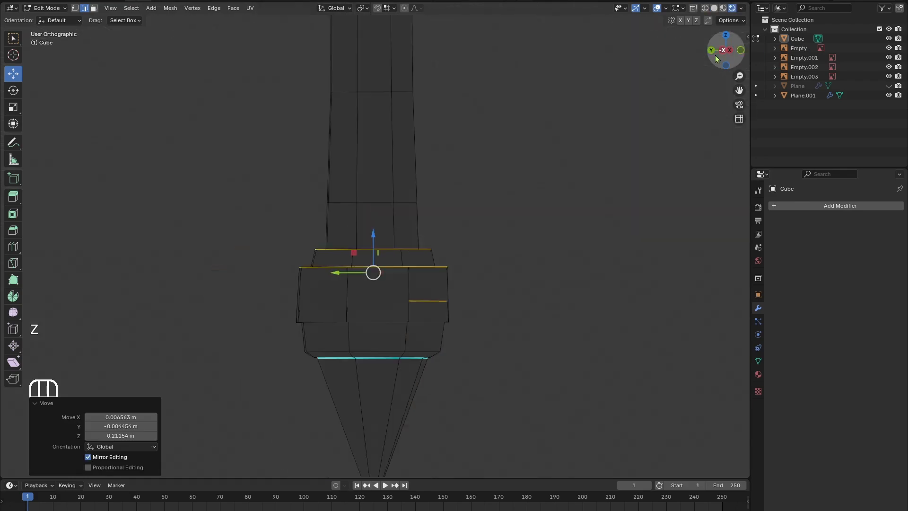
Dissolve surplus edges on the pommel and handle, and combine the axe head and handle into one object
{"action": "key", "text": "Delete"}
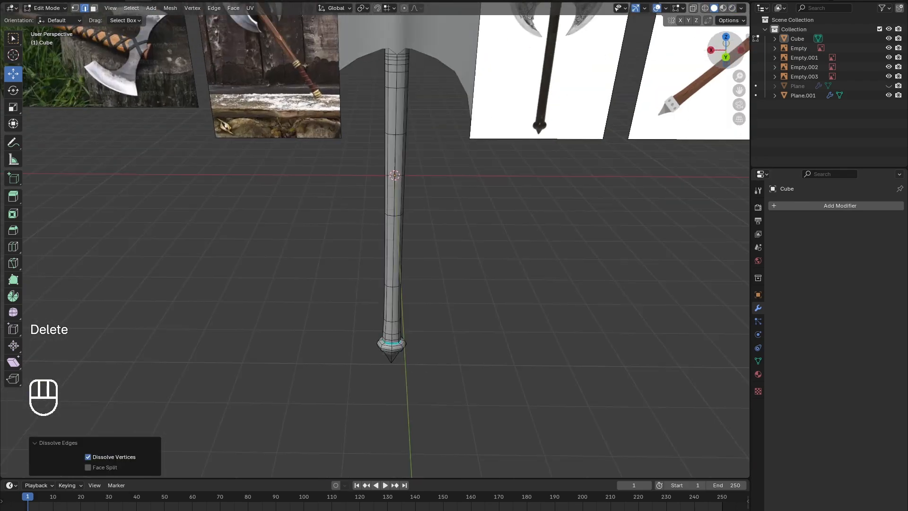
{"action": "left_click_drag", "start_coordinate": [726, 50], "coordinate": [530, 47]}
{"action": "scroll", "coordinate": [404, 97], "scroll_direction": "up", "scroll_amount": 6}
{"action": "key", "text": "Delete"}
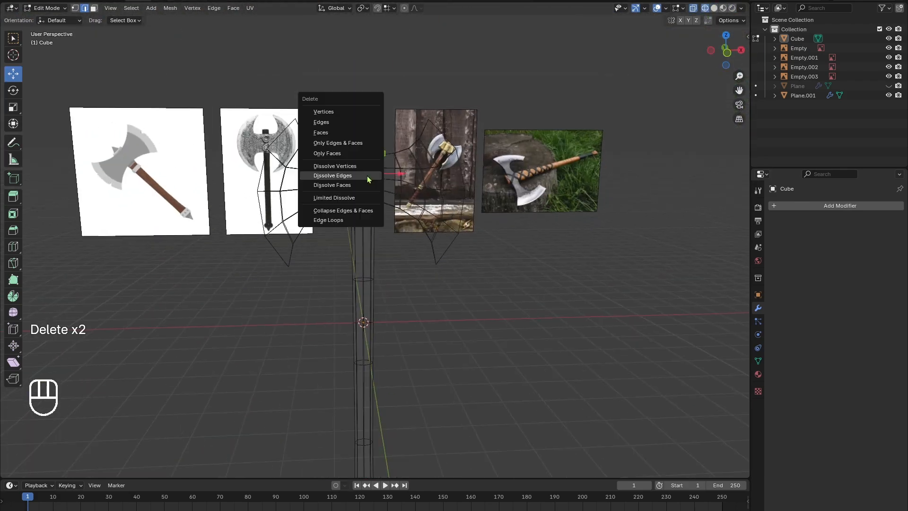
{"action": "key", "text": "ctrl+a"}
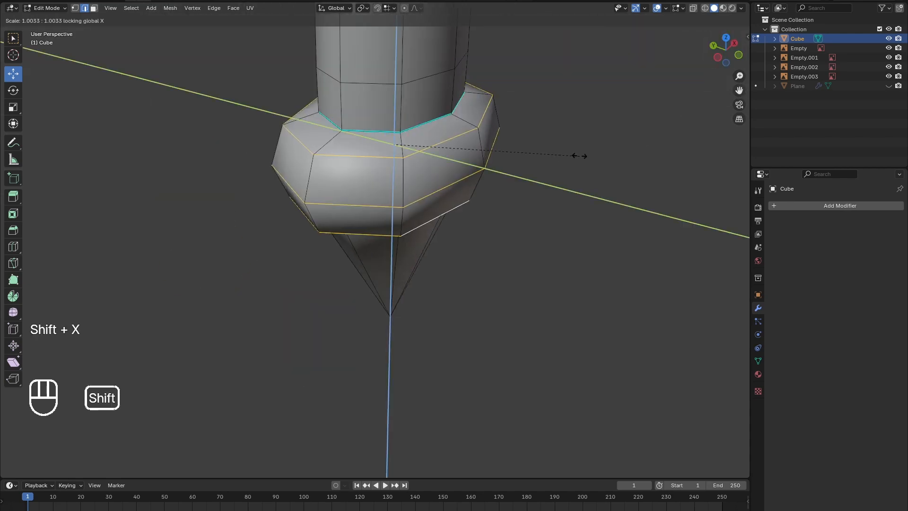
Scale the pommel collar's edge loops to even out their shape, including 0.967 along X, and save the file
{"action": "key", "text": "shift+z"}
{"action": "left_click", "coordinate": [649, 44]}
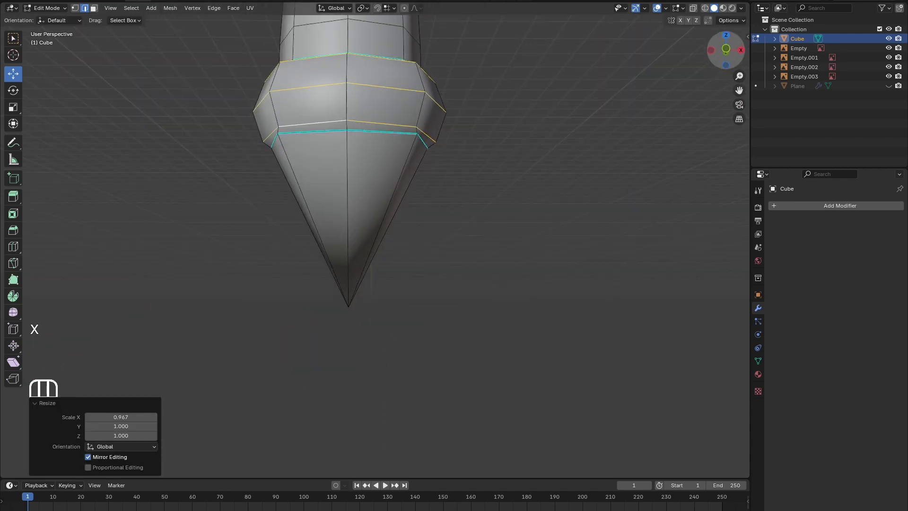
{"action": "key", "text": "s"}
{"action": "key", "text": "z"}
{"action": "key", "text": "ctrl+s"}
{"action": "key", "text": "ctrl+s"}
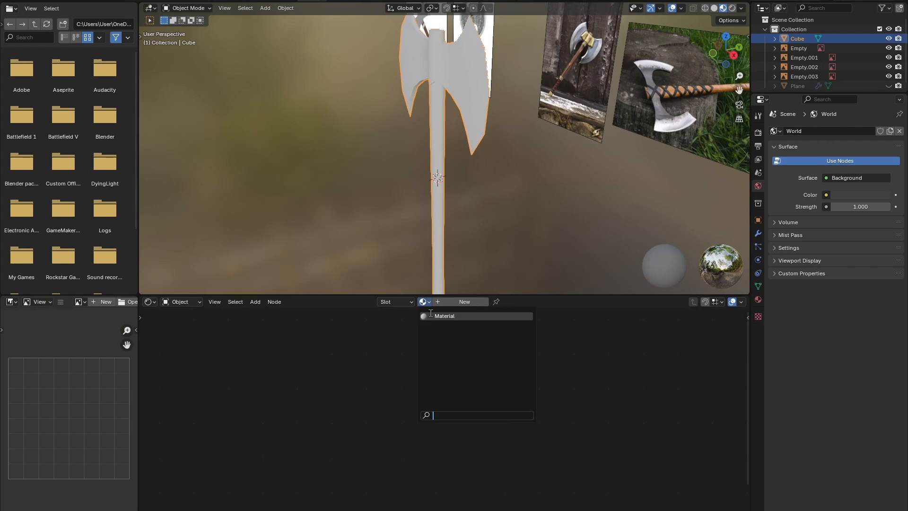
Give the axe's Material an Image Texture node with a new color grid image
{"action": "left_click", "coordinate": [282, 397]}
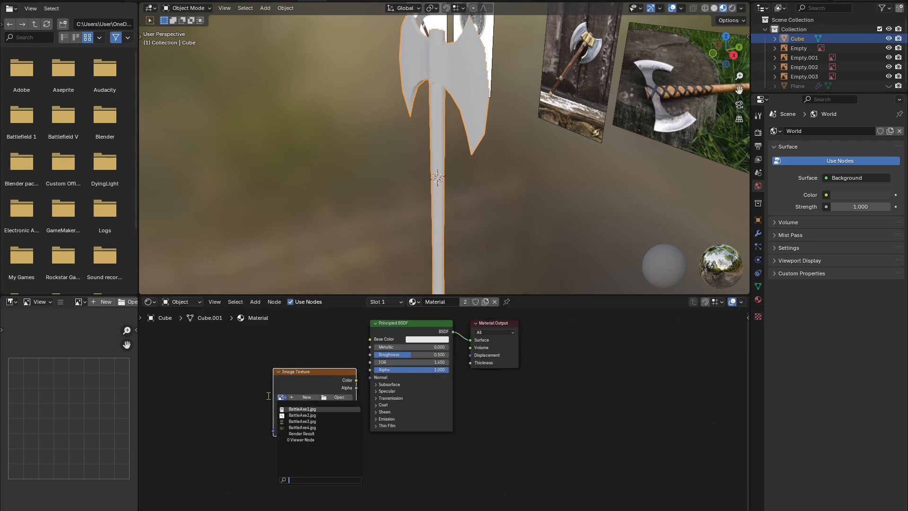
{"action": "left_click", "coordinate": [274, 486]}
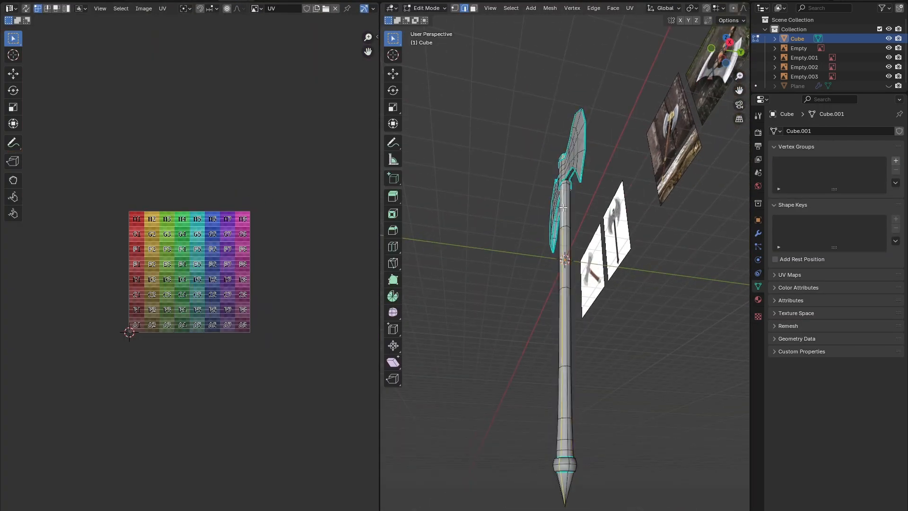
In front wireframe view with a widened 3D viewport, narrow the edge selection to the line along one side of the handle
{"action": "middle_click_drag", "start_coordinate": [563, 207], "coordinate": [560, 152]}
{"action": "left_click", "coordinate": [726, 57]}
{"action": "middle_click_drag", "start_coordinate": [726, 57], "coordinate": [730, 100]}
{"action": "left_click", "coordinate": [730, 39]}
{"action": "left_click_drag", "start_coordinate": [380, 109], "coordinate": [176, 109]}
{"action": "key", "text": "shift+z"}
{"action": "scroll", "coordinate": [462, 331], "scroll_direction": "down", "scroll_amount": 2}
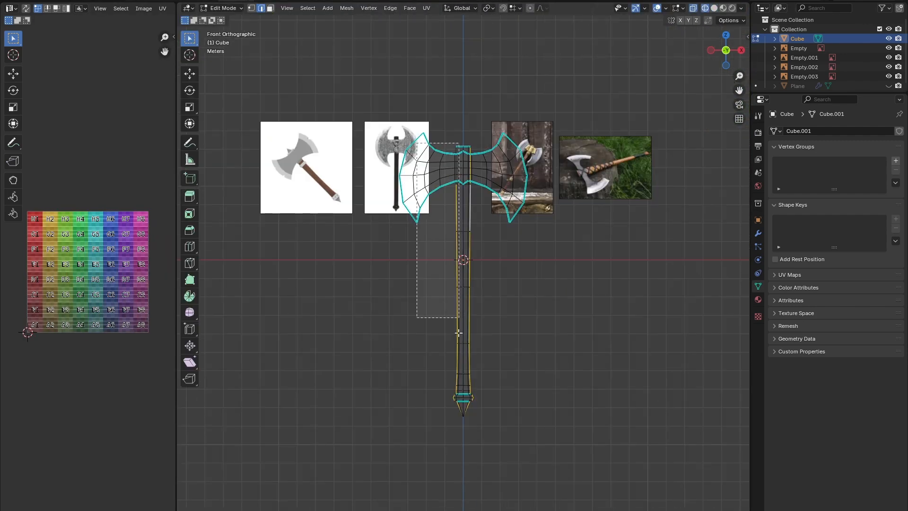
Set the Screencast Keys origin to the 3D viewport and widen the properties editor
{"action": "left_click", "coordinate": [747, 36]}
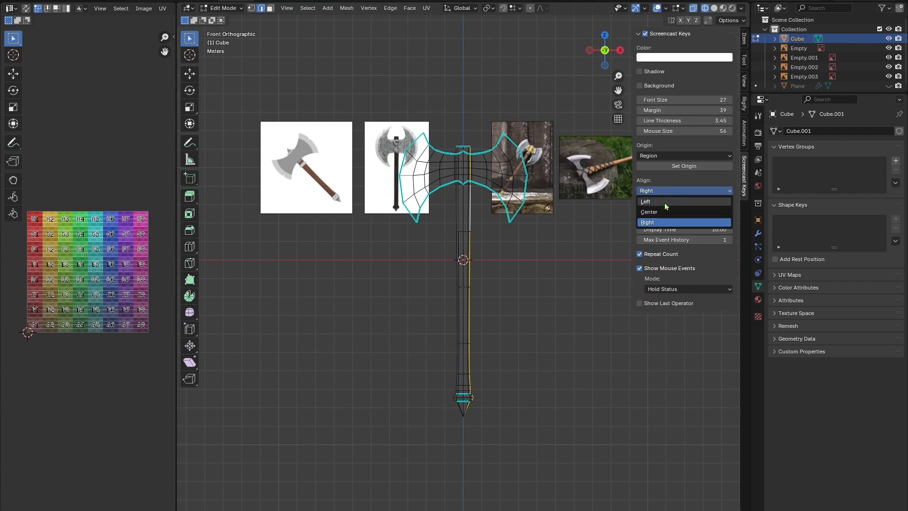
{"action": "left_click", "coordinate": [744, 38]}
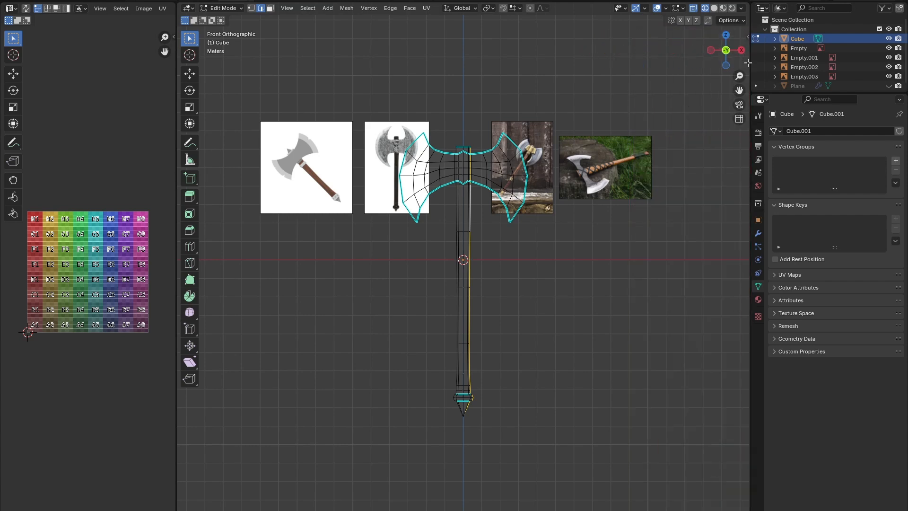
{"action": "left_click_drag", "start_coordinate": [752, 71], "coordinate": [724, 71]}
{"action": "left_click", "coordinate": [717, 182]}
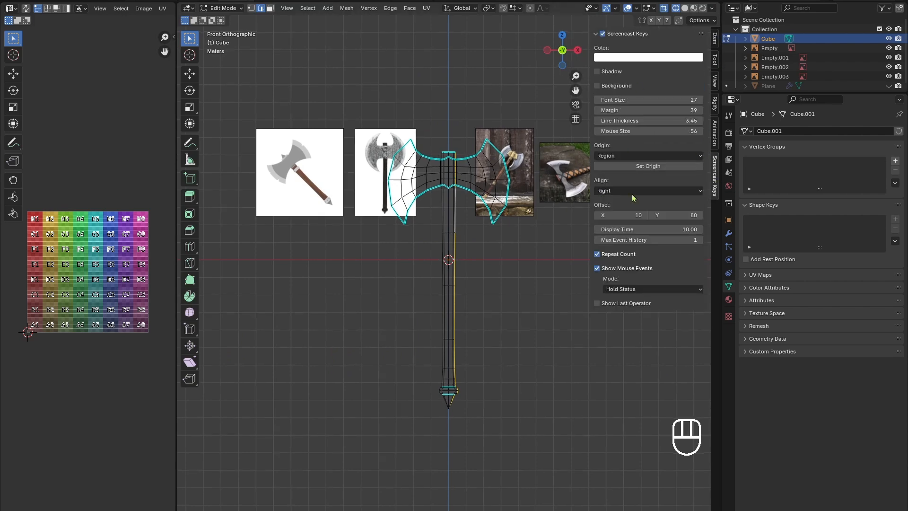
{"action": "left_click", "coordinate": [624, 165]}
{"action": "left_click", "coordinate": [562, 71]}
{"action": "left_click_drag", "start_coordinate": [589, 105], "coordinate": [725, 124]}
Mark the vertical edge line along the handle's side as a UV seam
{"action": "middle_click_drag", "start_coordinate": [578, 150], "coordinate": [544, 187]}
{"action": "right_click", "coordinate": [479, 241]}
{"action": "left_click", "coordinate": [460, 402]}
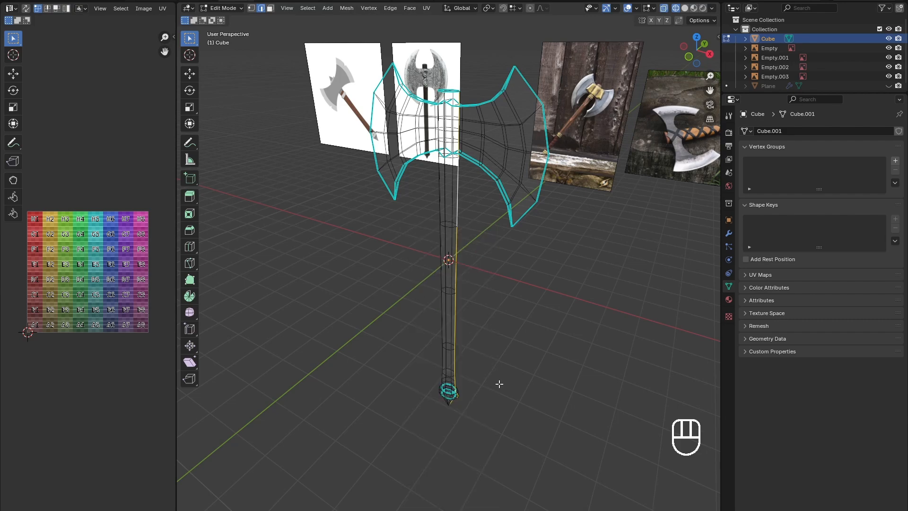
{"action": "scroll", "coordinate": [506, 371], "scroll_direction": "up", "scroll_amount": 2}
{"action": "key", "text": "u"}
{"action": "left_click", "coordinate": [497, 385]}
{"action": "middle_click_drag", "start_coordinate": [496, 385], "coordinate": [471, 159]}
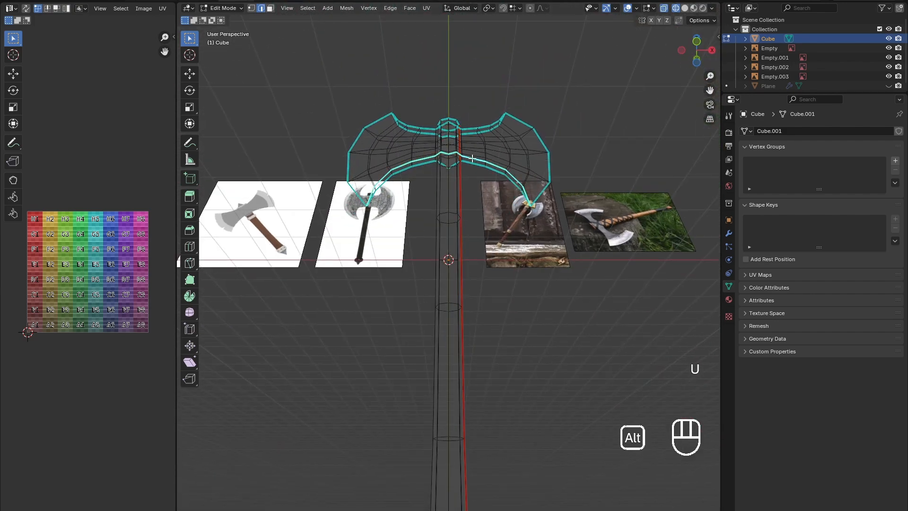
Select the edge loops outlining the double-bladed axe head and mark them as UV seams
{"action": "middle_click_drag", "start_coordinate": [540, 108], "coordinate": [509, 115], "text": "alt"}
{"action": "scroll", "coordinate": [460, 181], "scroll_direction": "down", "scroll_amount": 2}
{"action": "left_click", "coordinate": [460, 182], "text": "alt+shift"}
{"action": "key", "text": "u"}
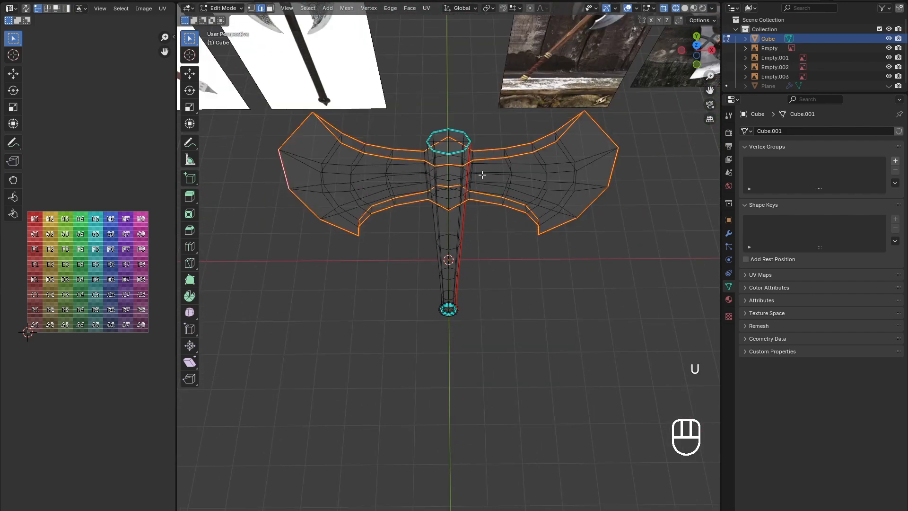
{"action": "left_click", "coordinate": [430, 136]}
Select the entire axe mesh and unwrap it
{"action": "key", "text": "a"}
{"action": "key", "text": "u"}
{"action": "left_click", "coordinate": [478, 162]}
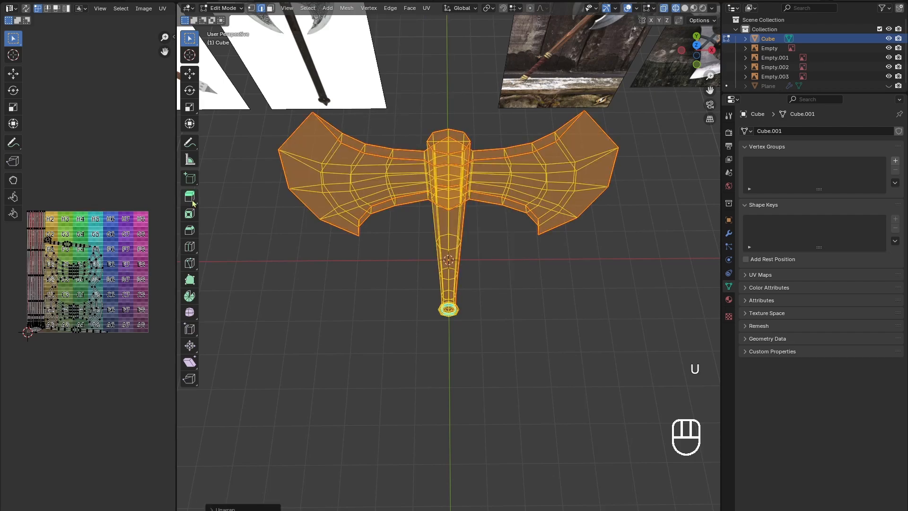
Enlarge the UV editor and display the axe in material preview with the color grid texture
{"action": "left_click_drag", "start_coordinate": [176, 195], "coordinate": [367, 198]}
{"action": "scroll", "coordinate": [183, 272], "scroll_direction": "up", "scroll_amount": 4}
{"action": "middle_click_drag", "start_coordinate": [671, 13], "coordinate": [509, 14]}
{"action": "left_click", "coordinate": [685, 8]}
{"action": "mouse_move", "coordinate": [624, 336]}
{"action": "middle_mouse_down"}
{"action": "mouse_move", "coordinate": [246, 189]}
{"action": "mouse_move", "coordinate": [236, 246]}
{"action": "middle_mouse_up"}
{"action": "left_click", "coordinate": [694, 8]}
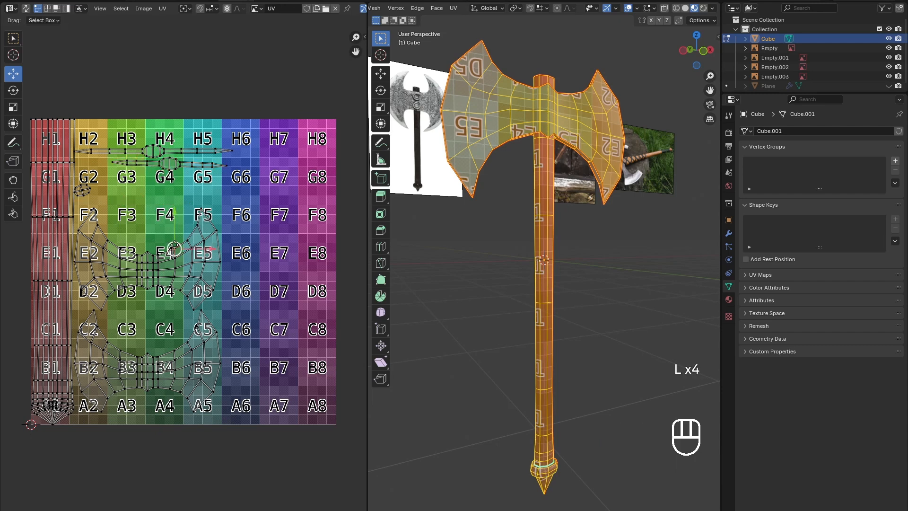
Move and rotate the axe head's UV islands clear of the handle's vertical strip in the UV layout
{"action": "key", "text": "l"}
{"action": "left_click_drag", "start_coordinate": [182, 310], "coordinate": [215, 312], "text": "ctrl"}
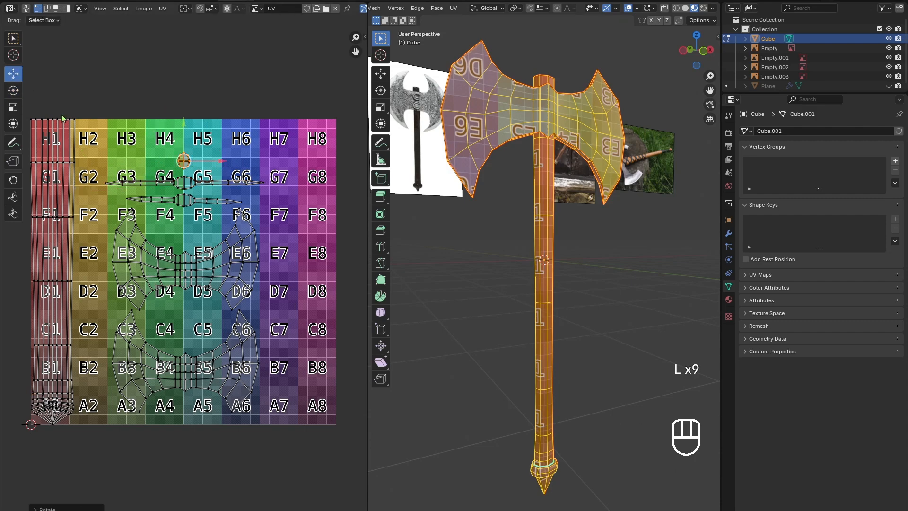
{"action": "left_click_drag", "start_coordinate": [92, 271], "coordinate": [96, 272]}
{"action": "scroll", "coordinate": [142, 189], "scroll_direction": "down", "scroll_amount": 1}
{"action": "left_click", "coordinate": [155, 160]}
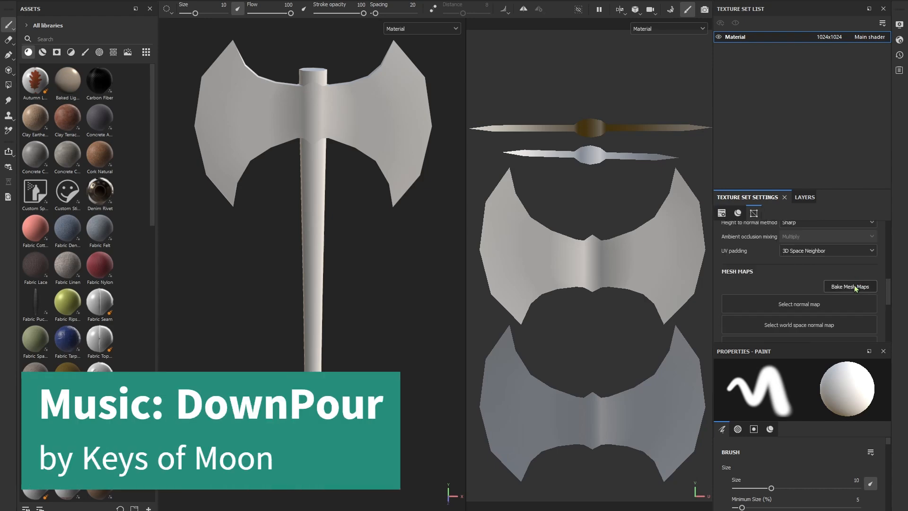
In Substance 3D Painter, bake the mesh maps for the Material texture set and return to painting mode
{"action": "left_click", "coordinate": [786, 288]}
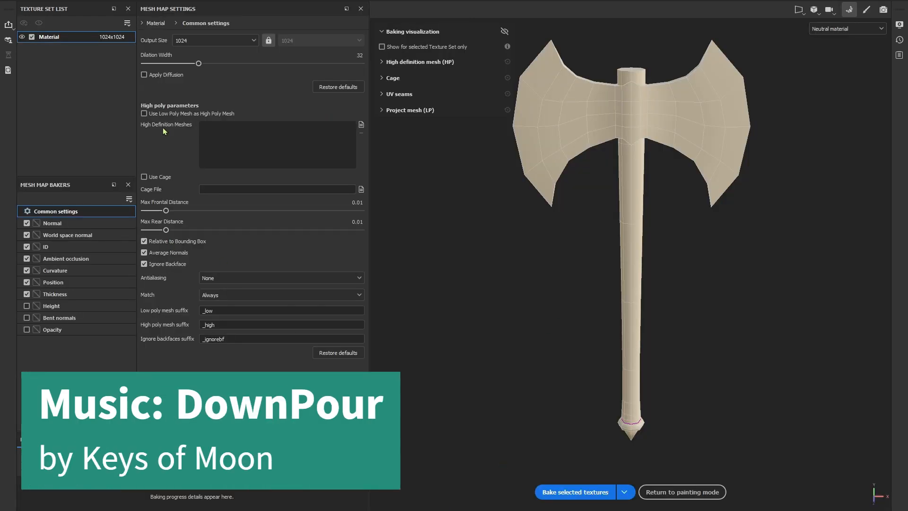
{"action": "left_click", "coordinate": [560, 491]}
{"action": "left_click", "coordinate": [665, 492]}
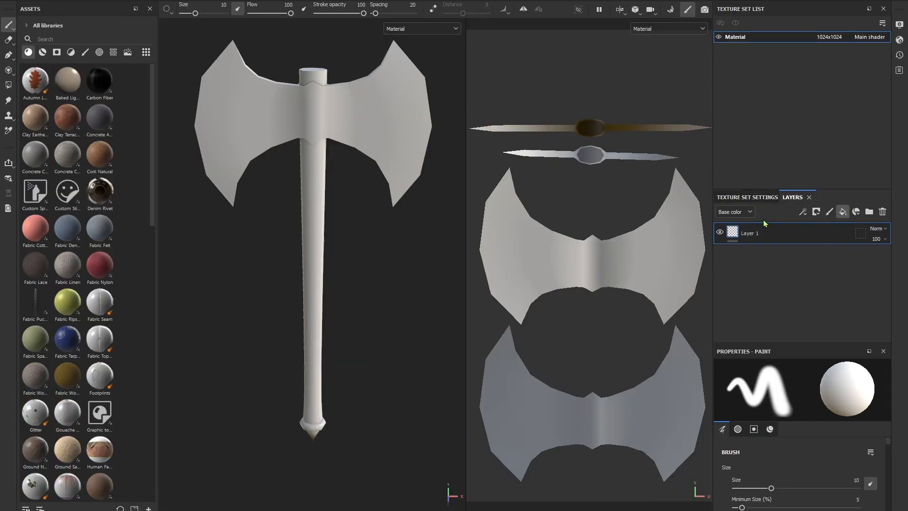
Add a fill layer named WoodBaseColour inside a folder named wood that is masked to the handle
{"action": "left_click", "coordinate": [761, 237]}
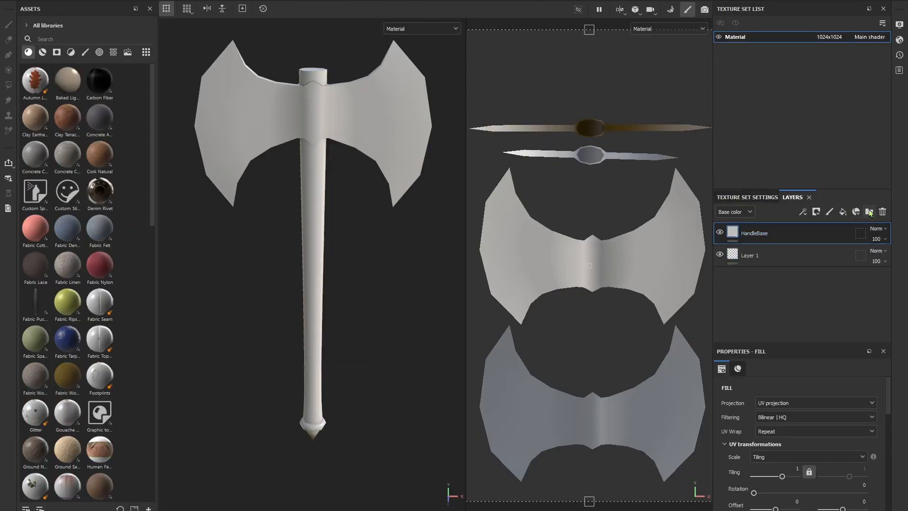
{"action": "double_click", "coordinate": [762, 255]}
{"action": "type", "text": "WoodBaseColour"}
{"action": "left_click", "coordinate": [804, 232]}
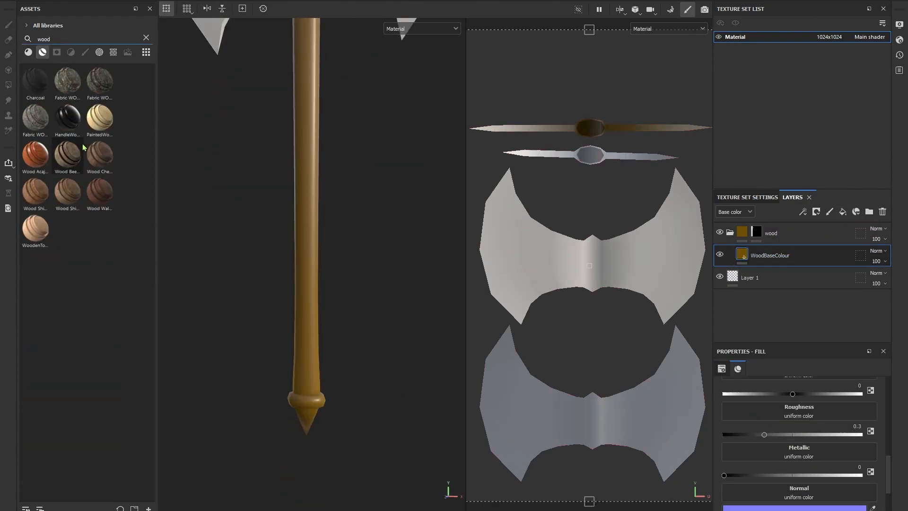
Apply the Wood Ship Hull Nordic smart material, reuse its Pattern layer in the wood folder, and hide the original
{"action": "left_click_drag", "start_coordinate": [35, 193], "coordinate": [303, 205]}
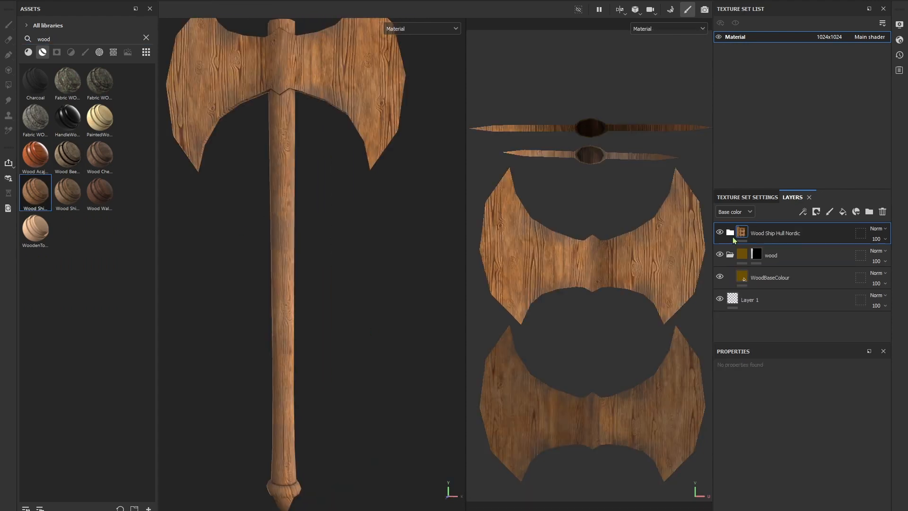
{"action": "left_click", "coordinate": [729, 232]}
{"action": "left_click", "coordinate": [769, 303]}
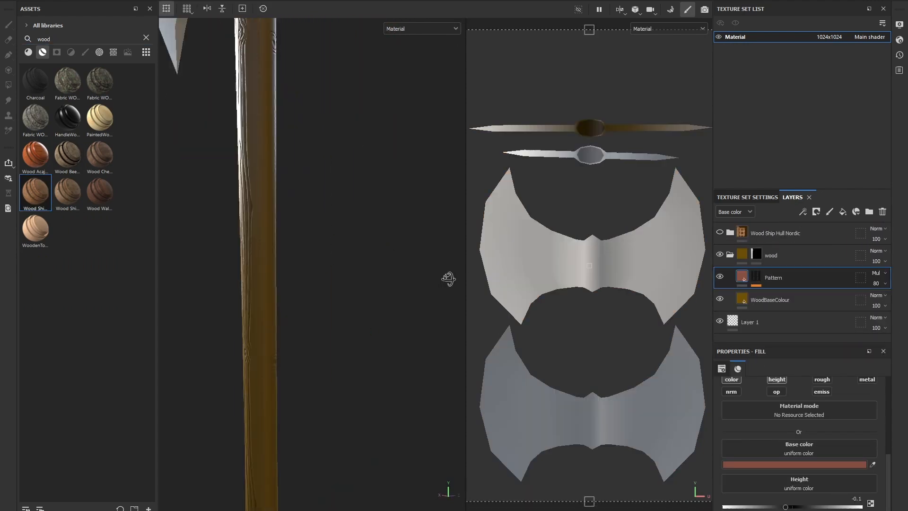
Recolor the WoodBaseColour layer reddish brown and set the Pattern mask's Wood 01 rotation to 90
{"action": "scroll", "coordinate": [820, 439], "scroll_direction": "up", "scroll_amount": 2}
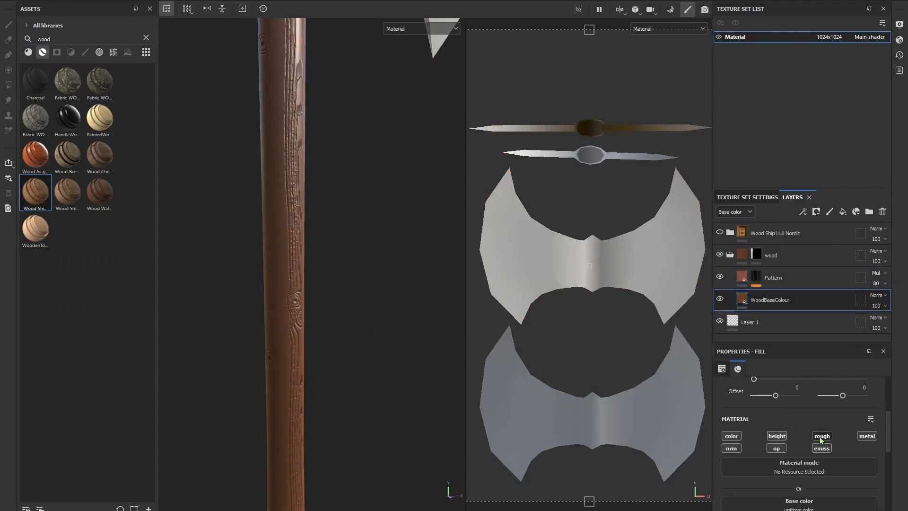
{"action": "scroll", "coordinate": [806, 430], "scroll_direction": "down", "scroll_amount": 1}
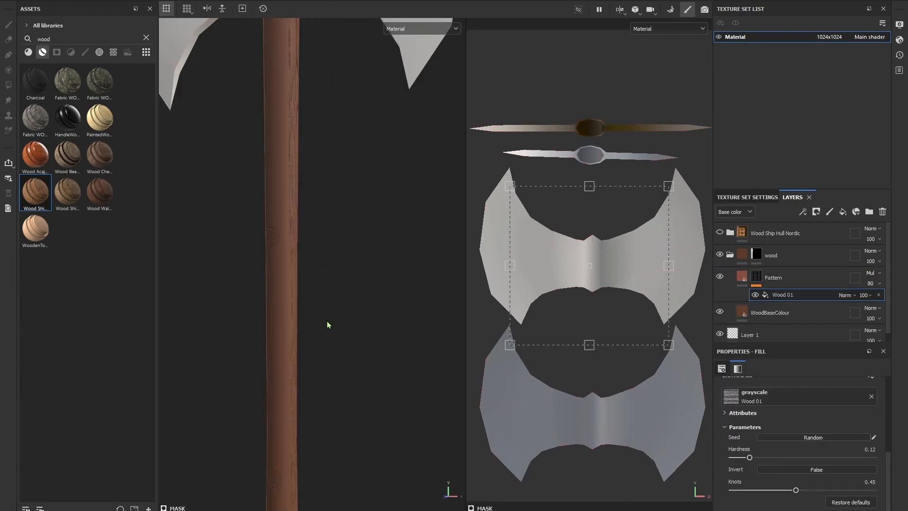
{"action": "left_click", "coordinate": [858, 469]}
{"action": "type", "text": "90"}
{"action": "key", "text": "Return"}
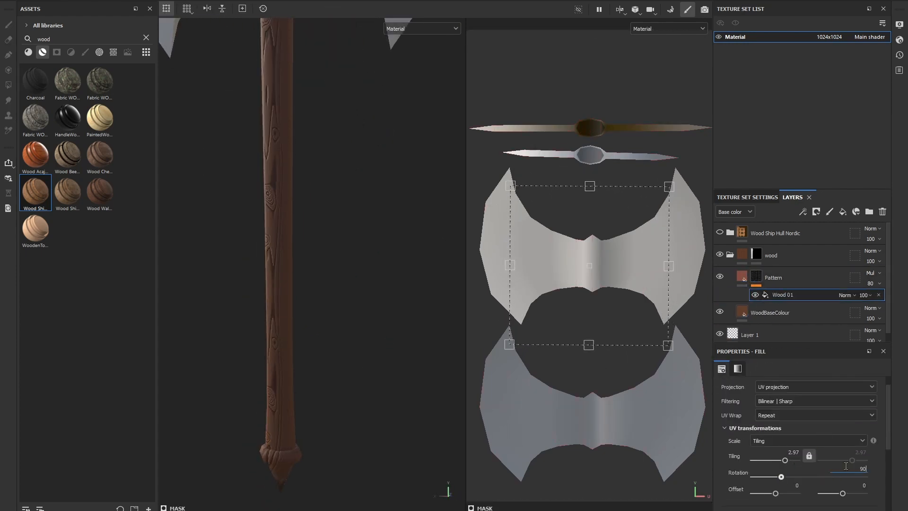
Try tri-planar projection for the Wood 01 fill and inspect the grain on the handle
{"action": "scroll", "coordinate": [790, 404], "scroll_direction": "up", "scroll_amount": 1}
{"action": "left_click", "coordinate": [790, 403]}
{"action": "left_click", "coordinate": [790, 424]}
{"action": "scroll", "coordinate": [413, 284], "scroll_direction": "down", "scroll_amount": 3}
{"action": "left_click_drag", "start_coordinate": [413, 284], "coordinate": [477, 286], "text": "alt"}
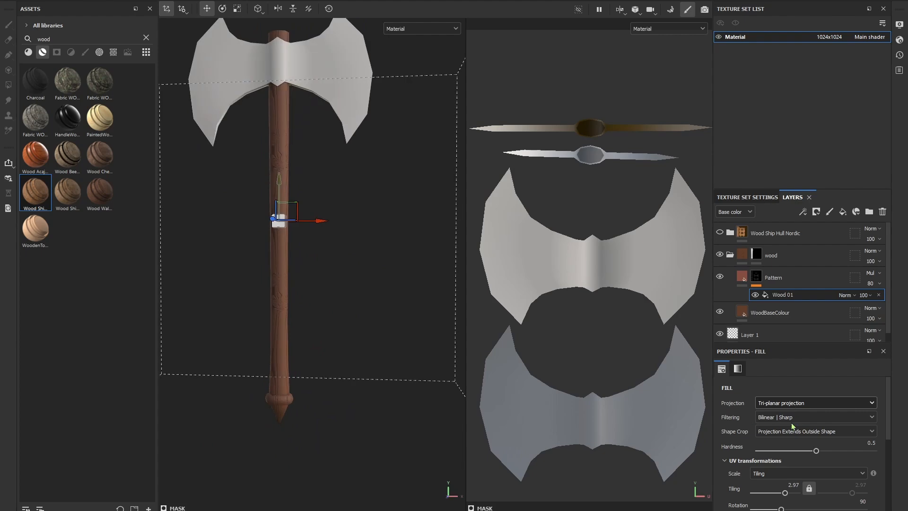
{"action": "scroll", "coordinate": [537, 307], "scroll_direction": "up", "scroll_amount": 5}
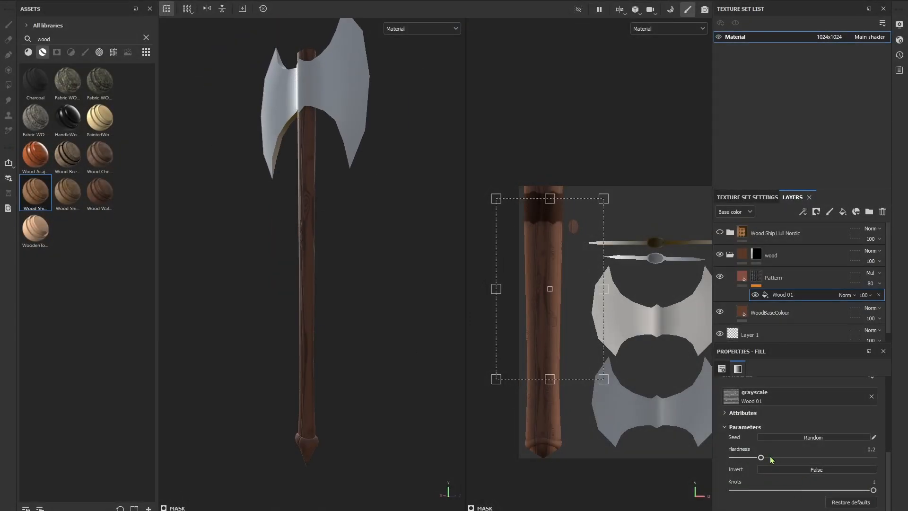
Increase the Wood 01 texture's hardness, check the grain on the handle, and collapse the wood folder
{"action": "left_click_drag", "start_coordinate": [770, 458], "coordinate": [802, 457]}
{"action": "left_click_drag", "start_coordinate": [350, 297], "coordinate": [279, 302], "text": "alt"}
{"action": "left_click", "coordinate": [742, 276]}
{"action": "left_click_drag", "start_coordinate": [293, 227], "coordinate": [326, 246], "text": "alt"}
{"action": "left_click", "coordinate": [729, 255]}
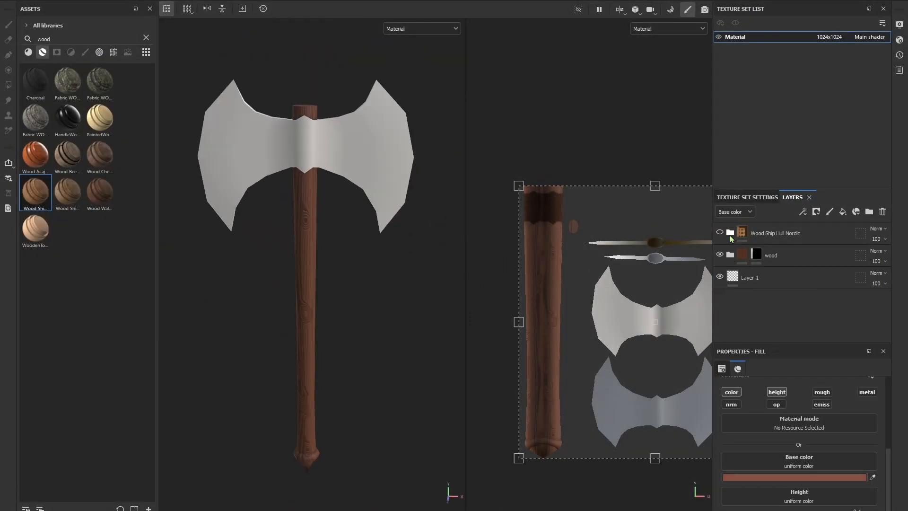
Search the smart materials for "stee" and remove the pommel's collar and tip from the wood folder's mask with Polygon Fill
{"action": "double_click", "coordinate": [44, 39]}
{"action": "type", "text": "stee"}
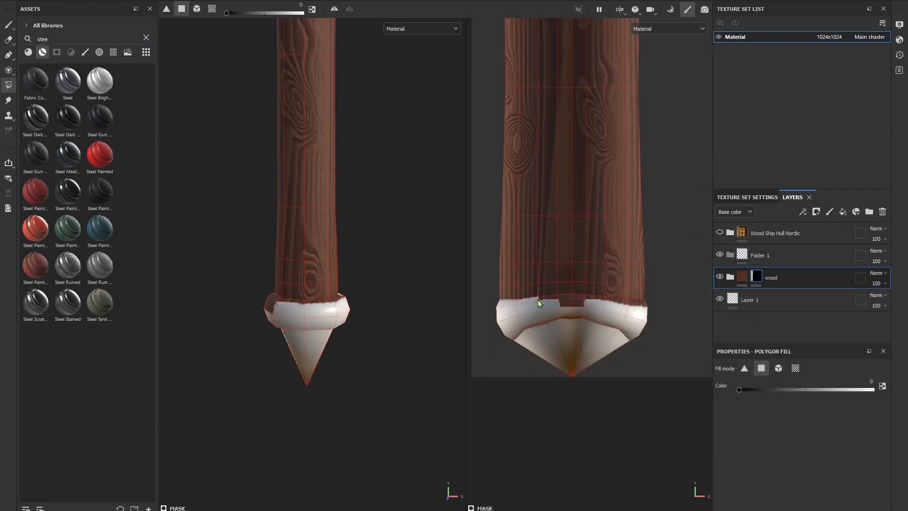
{"action": "left_click", "coordinate": [537, 302]}
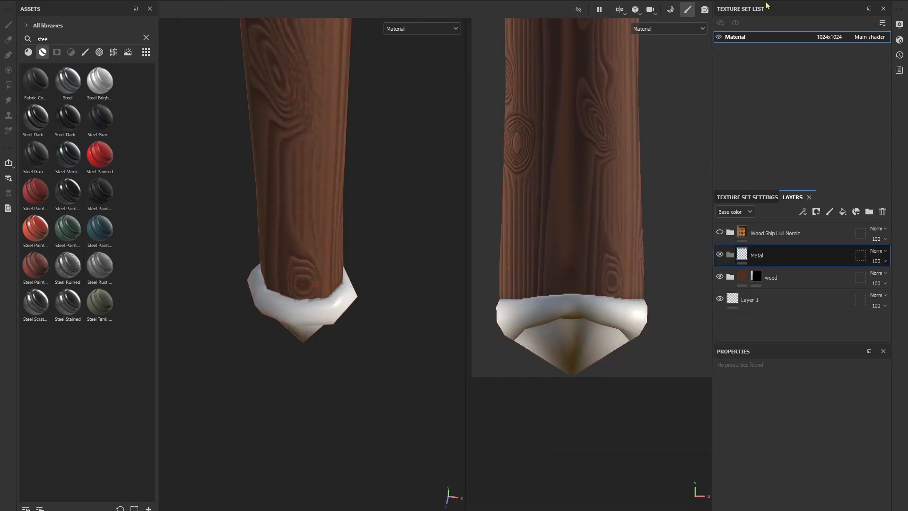
{"action": "key", "text": "f"}
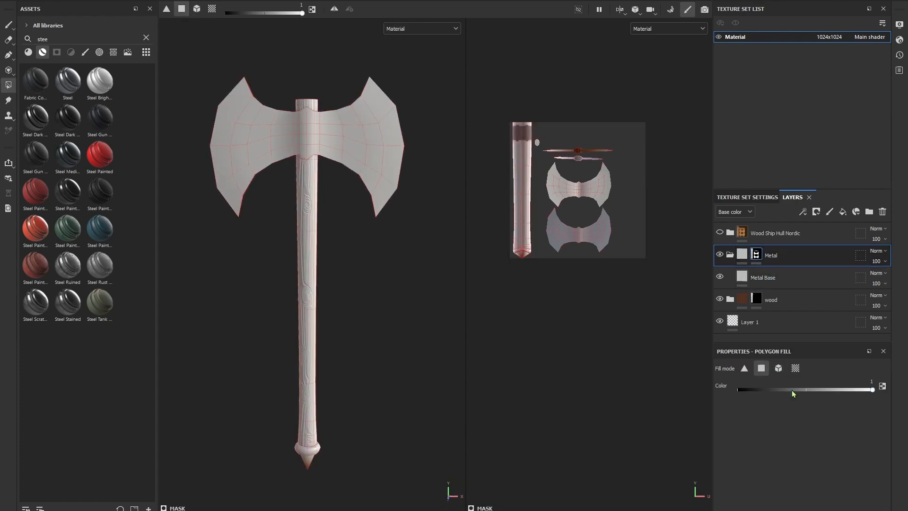
Add a dark brown fill layer to the wood folder, mask it with a 3D Linear Gradient, and adjust the gradient along the handle
{"action": "left_click_drag", "start_coordinate": [497, 263], "coordinate": [543, 293]}
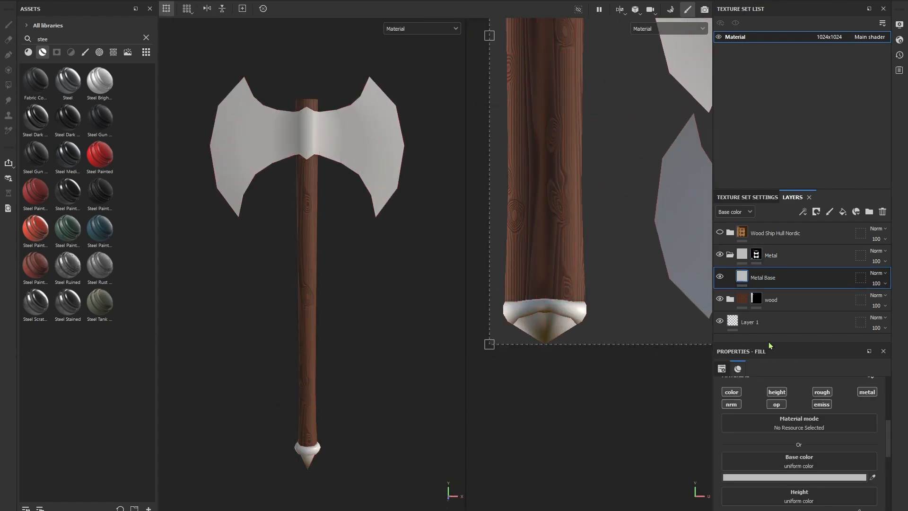
{"action": "left_click", "coordinate": [842, 212]}
{"action": "right_click", "coordinate": [764, 294]}
{"action": "left_click", "coordinate": [814, 318]}
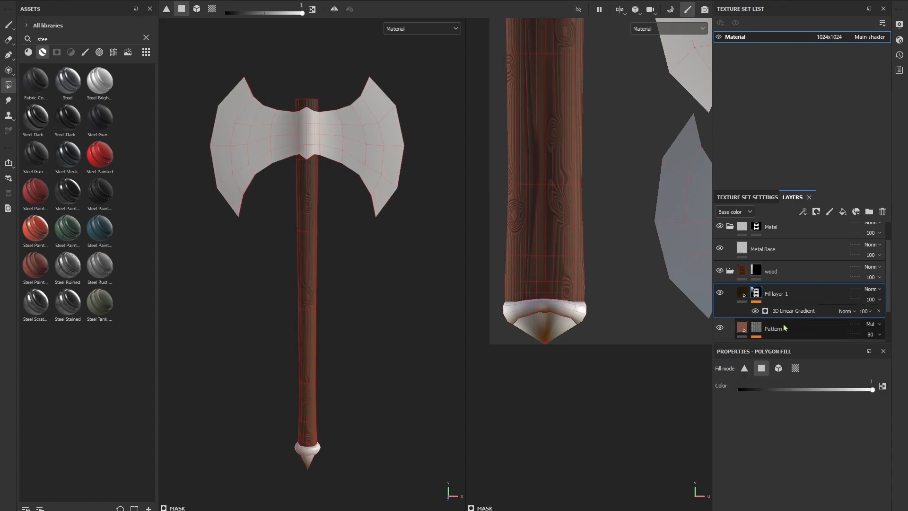
{"action": "left_click_drag", "start_coordinate": [803, 453], "coordinate": [775, 453]}
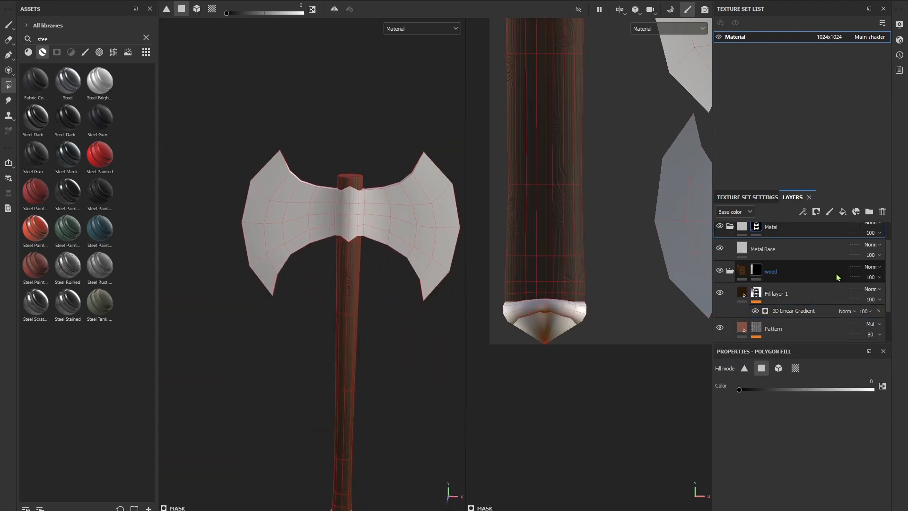
Duplicate the Metal Base layer as Metal "Crusty" and add the Steel Ruined smart material on top of the layer stack
{"action": "left_click", "coordinate": [799, 249]}
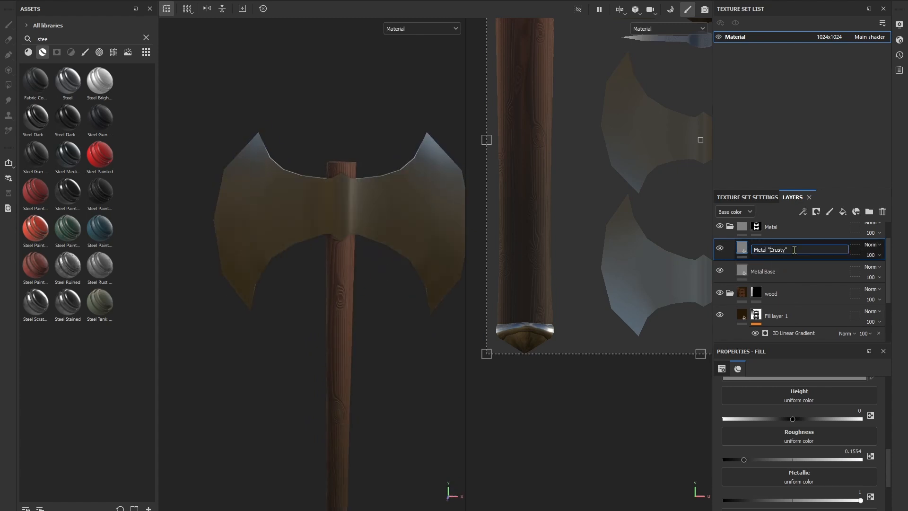
{"action": "left_click_drag", "start_coordinate": [68, 267], "coordinate": [741, 242]}
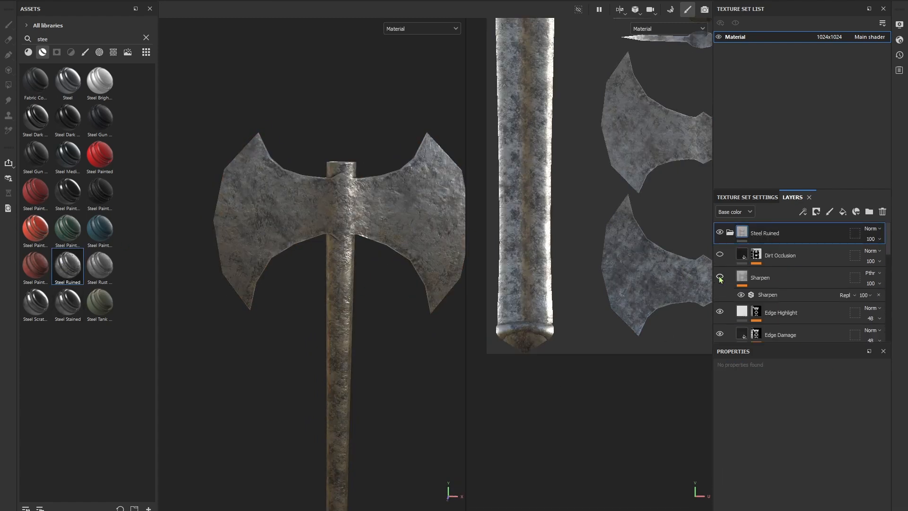
Hide Steel Ruined's Sharpen, Edge Highlight, Edge Damage and Dirt layers one by one and examine the Bumps layer's height settings
{"action": "left_click", "coordinate": [775, 278]}
{"action": "scroll", "coordinate": [790, 465], "scroll_direction": "down", "scroll_amount": 5}
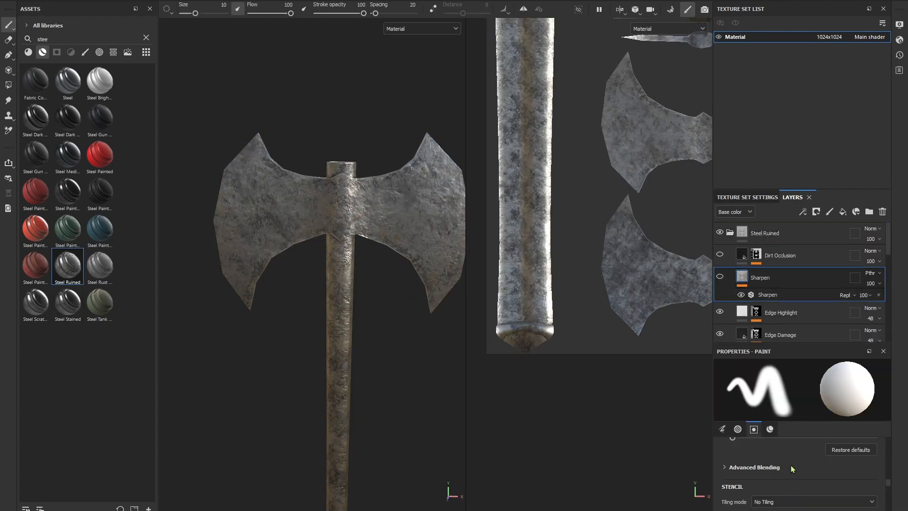
{"action": "left_click", "coordinate": [720, 312]}
{"action": "left_click", "coordinate": [719, 334]}
{"action": "scroll", "coordinate": [720, 320], "scroll_direction": "down", "scroll_amount": 2}
{"action": "left_click", "coordinate": [719, 300]}
{"action": "left_click", "coordinate": [773, 323]}
{"action": "scroll", "coordinate": [770, 380], "scroll_direction": "down", "scroll_amount": 10}
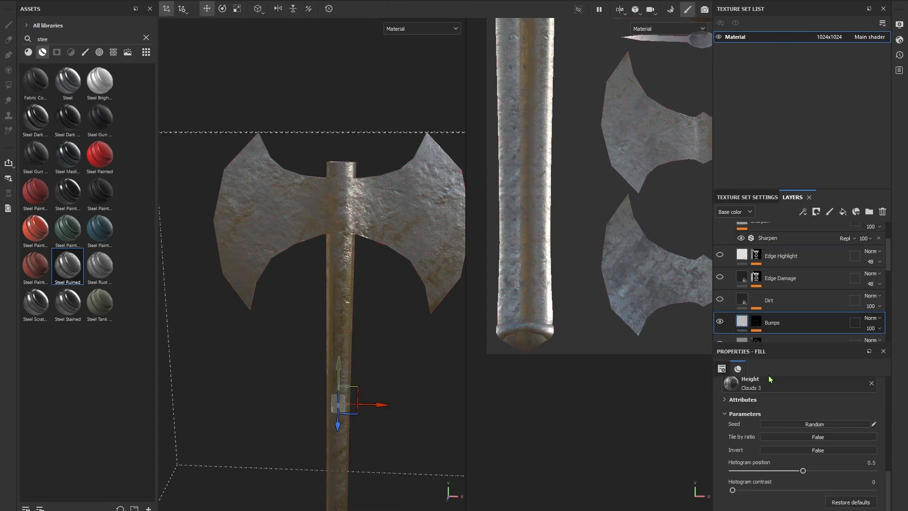
Put the Bumps layer into the Metal folder above Metal "Crusty" and lower the histogram position of its Clouds 3 height
{"action": "left_click_drag", "start_coordinate": [772, 323], "coordinate": [784, 339]}
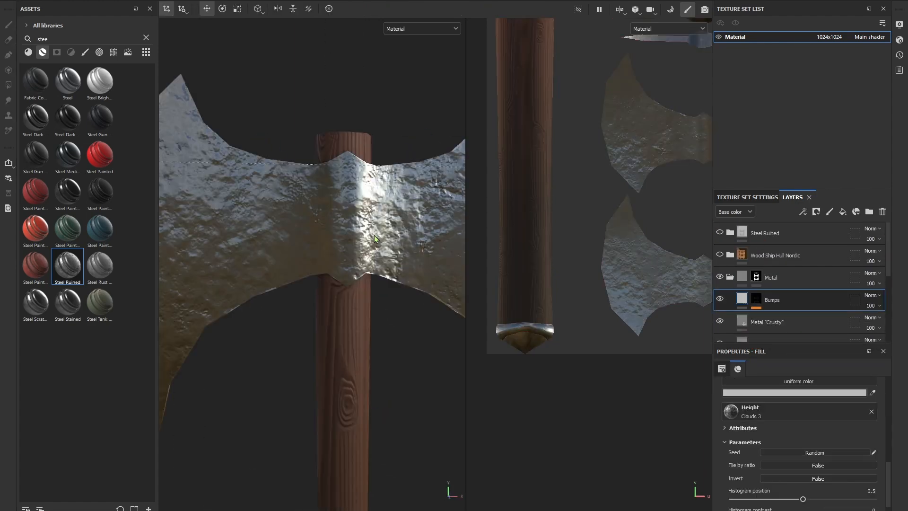
{"action": "left_click_drag", "start_coordinate": [802, 471], "coordinate": [780, 471]}
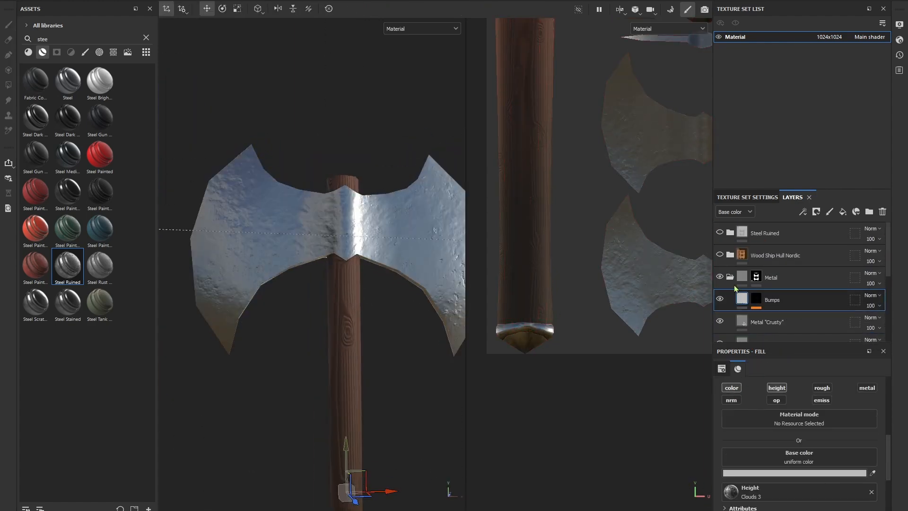
Place Bumps in a black-masked folder named Metal "Crusty" and reveal it on the central faces of the axe head with Polygon Fill
{"action": "left_click_drag", "start_coordinate": [772, 287], "coordinate": [790, 241]}
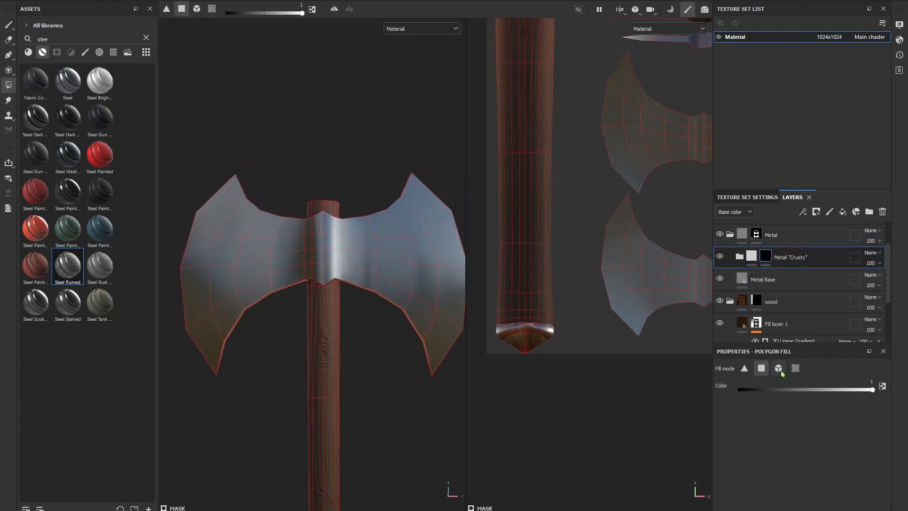
{"action": "left_click_drag", "start_coordinate": [586, 297], "coordinate": [543, 93]}
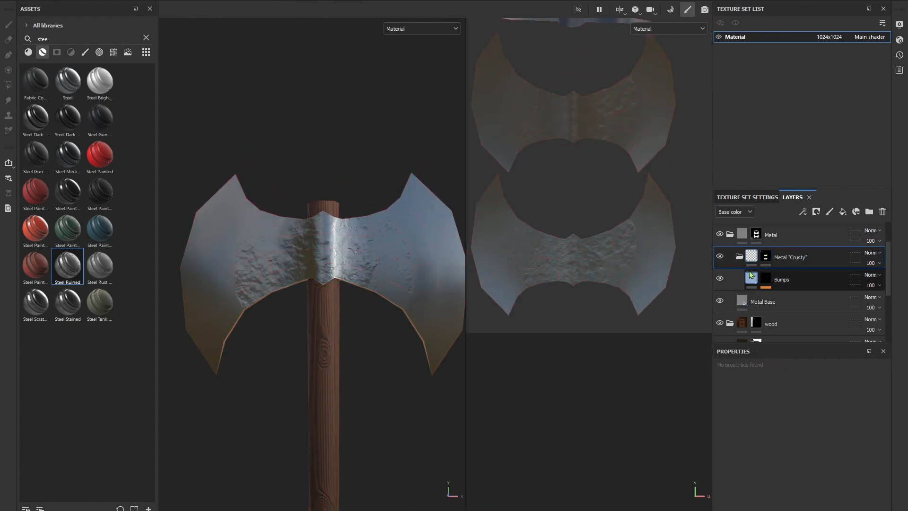
Give the Bumps layer a dark base color, adjust its material sliders, and check the surface on the axe head
{"action": "left_click", "coordinate": [751, 277]}
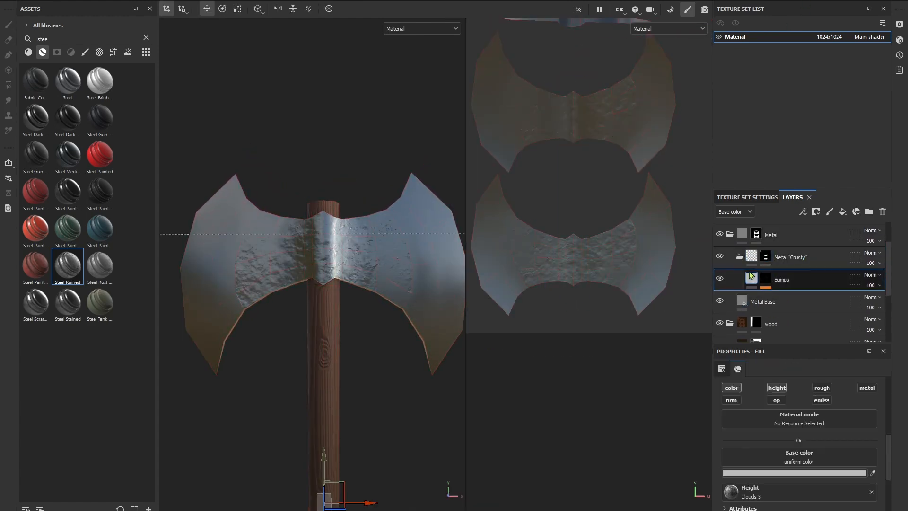
{"action": "left_click", "coordinate": [866, 421]}
{"action": "scroll", "coordinate": [804, 454], "scroll_direction": "down", "scroll_amount": 5}
{"action": "left_click_drag", "start_coordinate": [768, 466], "coordinate": [861, 467]}
{"action": "left_click_drag", "start_coordinate": [371, 318], "coordinate": [397, 318], "text": "alt"}
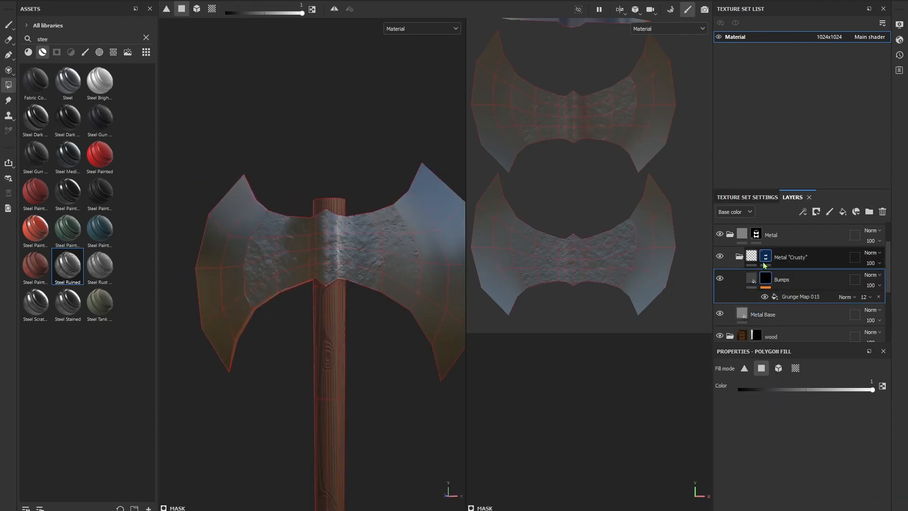
Extend the Metal "Crusty" mask outward to the cutting-edge faces and add a dark fill layer to that folder
{"action": "left_click_drag", "start_coordinate": [360, 284], "coordinate": [381, 134], "text": "alt"}
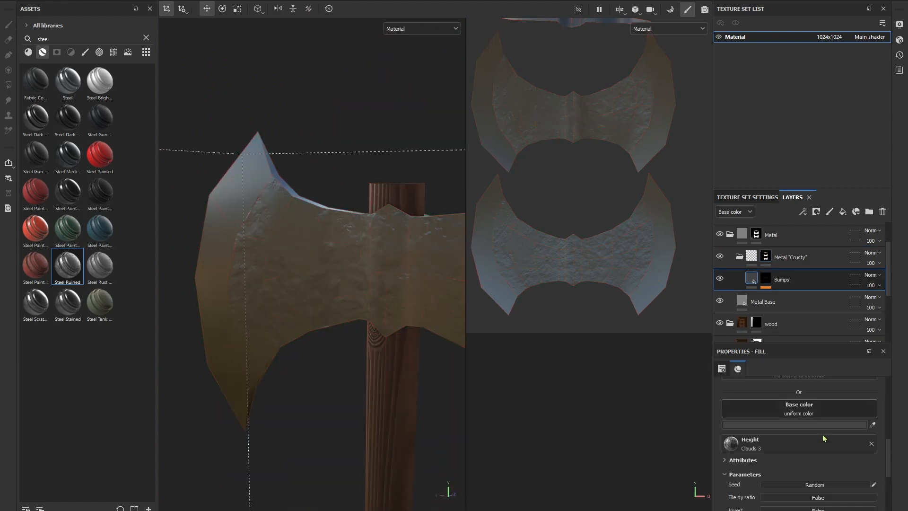
{"action": "left_click_drag", "start_coordinate": [379, 284], "coordinate": [386, 326], "text": "alt"}
{"action": "scroll", "coordinate": [757, 440], "scroll_direction": "down", "scroll_amount": 2}
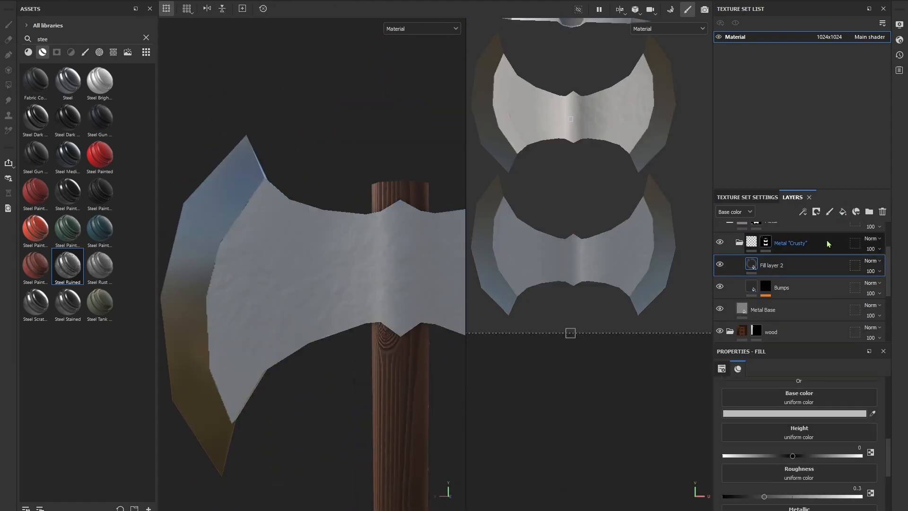
{"action": "scroll", "coordinate": [799, 455], "scroll_direction": "down", "scroll_amount": 4}
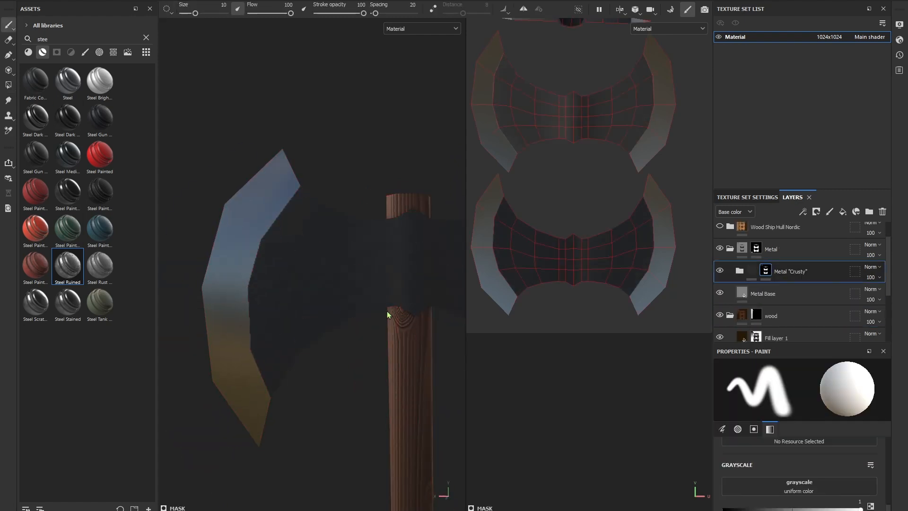
Paint the Metal "Crusty" mask along the cutting edges on both sides of the blades to give it an irregular border
{"action": "left_click_drag", "start_coordinate": [249, 331], "coordinate": [309, 303]}
{"action": "key", "text": "ctrl+z"}
{"action": "left_click_drag", "start_coordinate": [262, 352], "coordinate": [290, 198]}
{"action": "mouse_move", "coordinate": [284, 246]}
{"action": "left_mouse_down", "text": "alt"}
{"action": "mouse_move", "coordinate": [314, 182]}
{"action": "mouse_move", "coordinate": [255, 302]}
{"action": "left_mouse_up", "text": "alt"}
{"action": "scroll", "coordinate": [243, 368], "scroll_direction": "up", "scroll_amount": 3}
{"action": "left_click_drag", "start_coordinate": [243, 369], "coordinate": [302, 331], "text": "alt"}
{"action": "mouse_move", "coordinate": [307, 350]}
{"action": "left_mouse_down"}
{"action": "mouse_move", "coordinate": [288, 395]}
{"action": "mouse_move", "coordinate": [271, 48]}
{"action": "left_mouse_up"}
{"action": "mouse_move", "coordinate": [284, 142]}
{"action": "left_mouse_down", "text": "alt"}
{"action": "mouse_move", "coordinate": [322, 148]}
{"action": "mouse_move", "coordinate": [381, 218]}
{"action": "mouse_move", "coordinate": [320, 305]}
{"action": "left_mouse_up", "text": "alt"}
{"action": "scroll", "coordinate": [381, 219], "scroll_direction": "down", "scroll_amount": 3}
{"action": "left_click_drag", "start_coordinate": [312, 180], "coordinate": [302, 388]}
{"action": "left_click_drag", "start_coordinate": [320, 305], "coordinate": [274, 155], "text": "alt"}
{"action": "left_click_drag", "start_coordinate": [283, 114], "coordinate": [312, 360]}
{"action": "mouse_move", "coordinate": [312, 359]}
{"action": "left_mouse_down", "text": "alt"}
{"action": "mouse_move", "coordinate": [362, 333]}
{"action": "mouse_move", "coordinate": [290, 239]}
{"action": "mouse_move", "coordinate": [321, 232]}
{"action": "left_mouse_up", "text": "alt"}
{"action": "scroll", "coordinate": [362, 333], "scroll_direction": "down", "scroll_amount": 3}
Duplicate the dark fill layer in the Metal "Crusty" folder and give the copy a mask with a generator
{"action": "left_click", "coordinate": [761, 294]}
{"action": "left_click_drag", "start_coordinate": [359, 265], "coordinate": [265, 284], "text": "alt"}
{"action": "left_click", "coordinate": [739, 271]}
{"action": "left_click", "coordinate": [786, 287]}
{"action": "key", "text": "ctrl+d"}
{"action": "left_click", "coordinate": [816, 212]}
{"action": "left_click", "coordinate": [832, 232]}
{"action": "left_click", "coordinate": [803, 212]}
{"action": "left_click", "coordinate": [823, 223]}
Choose a generator for the fill layer's mask, swap it for a different one, and increase its effect on the axe head
{"action": "left_click", "coordinate": [802, 393]}
{"action": "left_click", "coordinate": [751, 286]}
{"action": "left_click", "coordinate": [799, 423]}
{"action": "left_click", "coordinate": [804, 306]}
{"action": "left_click", "coordinate": [875, 393]}
{"action": "left_click", "coordinate": [801, 393]}
{"action": "left_click", "coordinate": [775, 425]}
{"action": "left_click_drag", "start_coordinate": [350, 303], "coordinate": [416, 345], "text": "alt"}
{"action": "left_click_drag", "start_coordinate": [728, 453], "coordinate": [807, 453]}
{"action": "left_click_drag", "start_coordinate": [379, 293], "coordinate": [442, 274], "text": "alt"}
Slightly raise a material value of the masked fill layer and check the shading on the blades
{"action": "scroll", "coordinate": [785, 303], "scroll_direction": "down", "scroll_amount": 2}
{"action": "left_click", "coordinate": [776, 287]}
{"action": "scroll", "coordinate": [780, 467], "scroll_direction": "down", "scroll_amount": 8}
{"action": "left_click_drag", "start_coordinate": [741, 450], "coordinate": [753, 450]}
{"action": "left_click_drag", "start_coordinate": [387, 294], "coordinate": [628, 383], "text": "alt"}
Place the masked fill layer above the Metal "Crusty" folder and change its base color to white
{"action": "key", "text": "ctrl+d"}
{"action": "scroll", "coordinate": [775, 284], "scroll_direction": "up", "scroll_amount": 2}
{"action": "left_click_drag", "start_coordinate": [782, 302], "coordinate": [777, 240]}
{"action": "scroll", "coordinate": [778, 265], "scroll_direction": "up", "scroll_amount": 2}
{"action": "left_click", "coordinate": [742, 298]}
{"action": "scroll", "coordinate": [786, 445], "scroll_direction": "down", "scroll_amount": 6}
{"action": "left_click", "coordinate": [790, 424]}
Try Multiply on the white fill layer, set its blend mode to Overlay, and adjust its material channels
{"action": "left_click", "coordinate": [872, 295]}
{"action": "left_click", "coordinate": [867, 51]}
{"action": "left_click", "coordinate": [871, 295]}
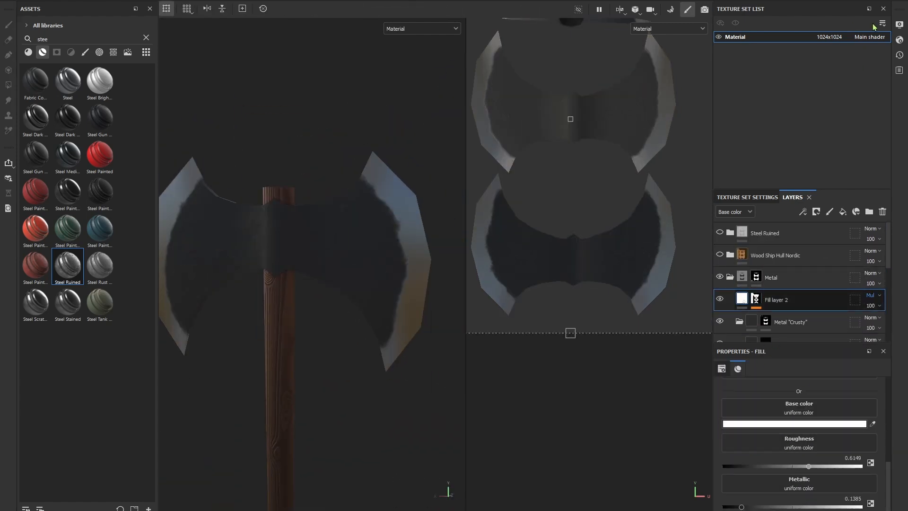
{"action": "left_click", "coordinate": [851, 109]}
{"action": "left_click_drag", "start_coordinate": [310, 251], "coordinate": [375, 194], "text": "alt"}
{"action": "scroll", "coordinate": [803, 425], "scroll_direction": "up", "scroll_amount": 4}
{"action": "left_click", "coordinate": [822, 452]}
{"action": "scroll", "coordinate": [803, 440], "scroll_direction": "down", "scroll_amount": 3}
{"action": "scroll", "coordinate": [786, 481], "scroll_direction": "up", "scroll_amount": 1}
{"action": "left_click", "coordinate": [867, 407]}
{"action": "scroll", "coordinate": [347, 144], "scroll_direction": "up", "scroll_amount": 2}
{"action": "middle_click_drag", "start_coordinate": [341, 496], "coordinate": [328, 178], "text": "alt"}
{"action": "scroll", "coordinate": [328, 178], "scroll_direction": "up", "scroll_amount": 2}
{"action": "scroll", "coordinate": [767, 296], "scroll_direction": "down", "scroll_amount": 1}
Touch up the Metal "Crusty" mask on the pommel collar and blades, with the brush size at 14.17
{"action": "left_click", "coordinate": [765, 292]}
{"action": "mouse_move", "coordinate": [292, 201]}
{"action": "left_mouse_down", "text": "alt"}
{"action": "mouse_move", "coordinate": [349, 211]}
{"action": "mouse_move", "coordinate": [284, 186]}
{"action": "mouse_move", "coordinate": [378, 150]}
{"action": "mouse_move", "coordinate": [379, 270]}
{"action": "left_mouse_up", "text": "alt"}
{"action": "scroll", "coordinate": [379, 270], "scroll_direction": "down", "scroll_amount": 5}
{"action": "mouse_move", "coordinate": [307, 94]}
{"action": "middle_mouse_down", "text": "alt"}
{"action": "mouse_move", "coordinate": [292, 231]}
{"action": "mouse_move", "coordinate": [339, 218]}
{"action": "middle_mouse_up", "text": "alt"}
{"action": "scroll", "coordinate": [339, 218], "scroll_direction": "down", "scroll_amount": 2}
{"action": "right_click_drag", "start_coordinate": [312, 218], "coordinate": [339, 218], "text": "ctrl"}
{"action": "left_click_drag", "start_coordinate": [268, 211], "coordinate": [231, 222], "text": "alt"}
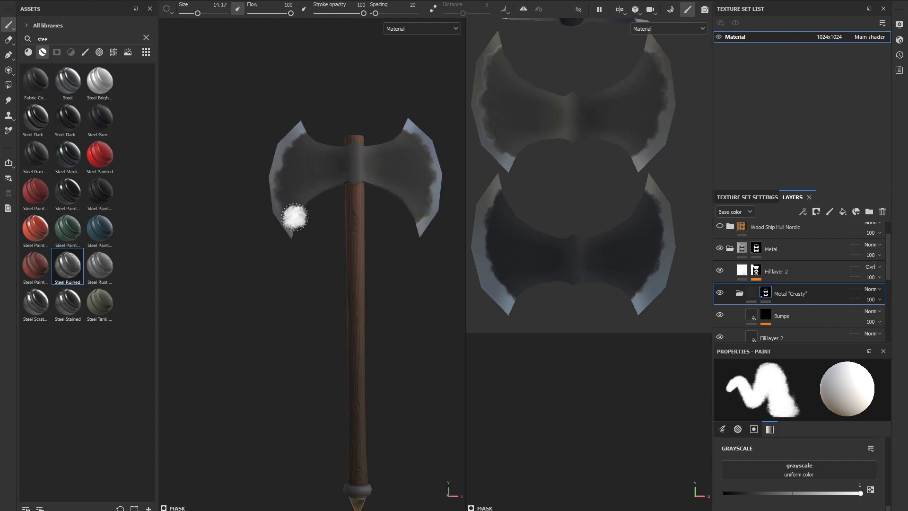
{"action": "left_click_drag", "start_coordinate": [357, 157], "coordinate": [364, 154], "text": "alt"}
{"action": "middle_click_drag", "start_coordinate": [294, 196], "coordinate": [403, 255], "text": "alt"}
{"action": "scroll", "coordinate": [403, 255], "scroll_direction": "up", "scroll_amount": 4}
{"action": "left_click_drag", "start_coordinate": [403, 256], "coordinate": [331, 227], "text": "alt"}
{"action": "scroll", "coordinate": [312, 227], "scroll_direction": "down", "scroll_amount": 4}
Collapse the Metal and wood folders and delete the hidden Steel Ruined and Wood Ship Hull Nordic layers
{"action": "left_click", "coordinate": [730, 249]}
{"action": "left_click", "coordinate": [730, 299]}
{"action": "left_click", "coordinate": [775, 255]}
{"action": "left_click", "coordinate": [775, 234], "text": "shift"}
{"action": "key", "text": "Delete"}
Search the smart materials for "wood" and add WoodenToyMAT to the wood folder in place of its old wood layers
{"action": "scroll", "coordinate": [399, 187], "scroll_direction": "up", "scroll_amount": 5}
{"action": "left_click", "coordinate": [730, 232]}
{"action": "left_click", "coordinate": [765, 275]}
{"action": "left_click", "coordinate": [785, 282]}
{"action": "scroll", "coordinate": [795, 264], "scroll_direction": "up", "scroll_amount": 3}
{"action": "left_click", "coordinate": [775, 232]}
{"action": "left_click", "coordinate": [741, 254]}
{"action": "left_click", "coordinate": [731, 407]}
{"action": "left_click", "coordinate": [730, 232]}
{"action": "left_click", "coordinate": [794, 492]}
Move the gradient-masked Fill layer 1 into the WoodenToyMAT folder above Shadows and set its base color to black
{"action": "left_click_drag", "start_coordinate": [776, 276], "coordinate": [775, 226]}
{"action": "left_click", "coordinate": [733, 233]}
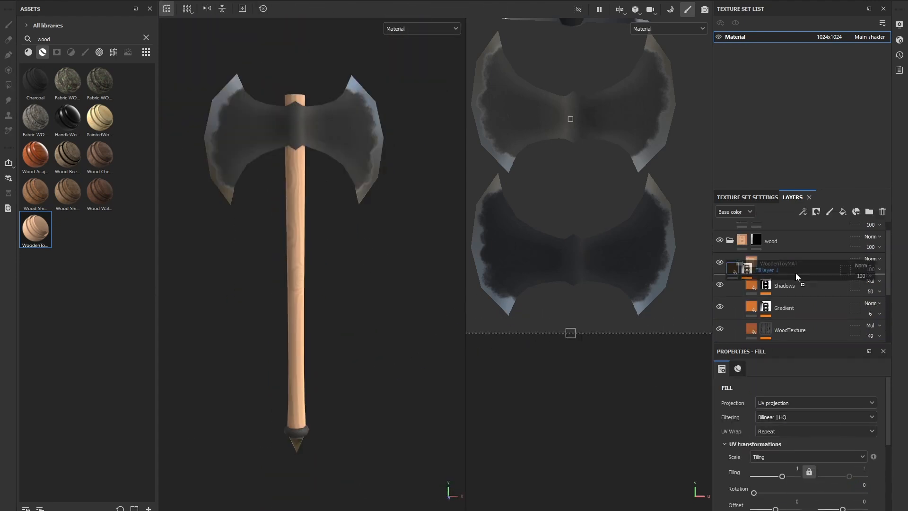
{"action": "left_click_drag", "start_coordinate": [795, 274], "coordinate": [796, 274]}
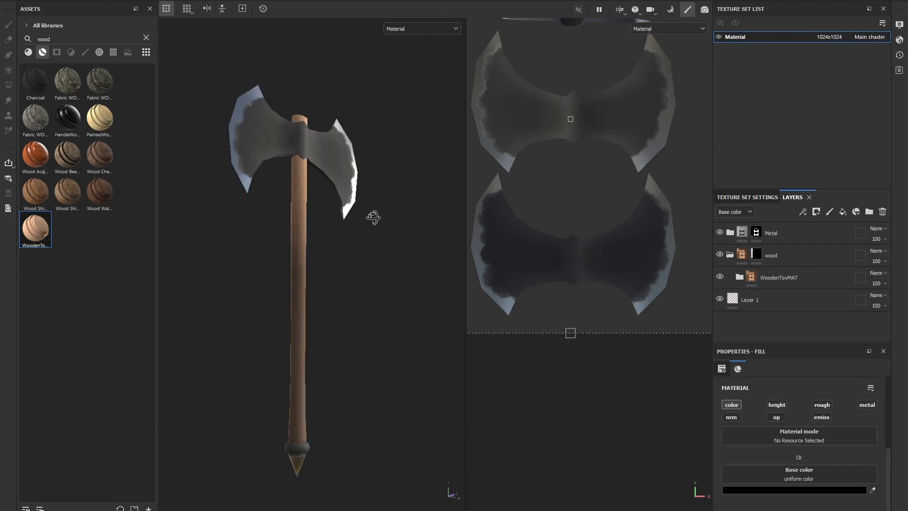
Add Steel's brushed Metal Base layer to the Metal folder, disable its generator's rough channel, and set Brushing Intensity to 0.08
{"action": "right_click_drag", "start_coordinate": [371, 217], "coordinate": [300, 83], "text": "alt"}
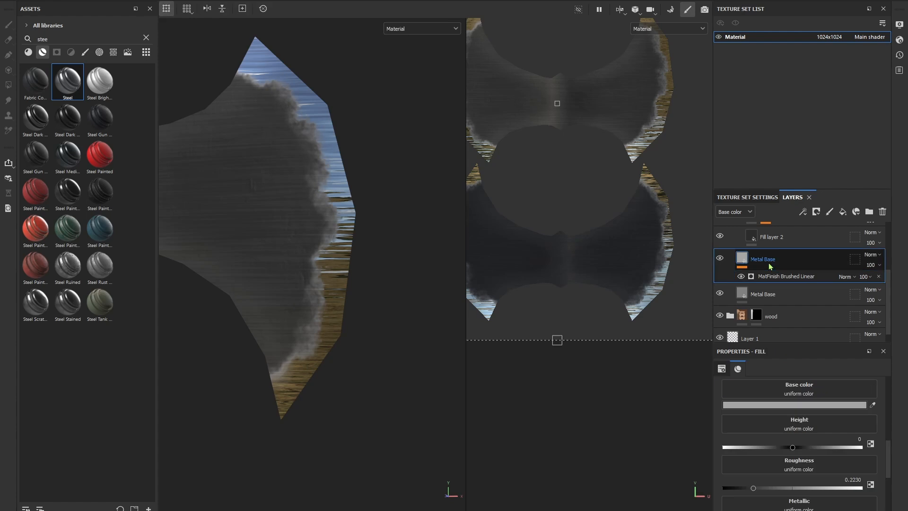
{"action": "left_click", "coordinate": [775, 277]}
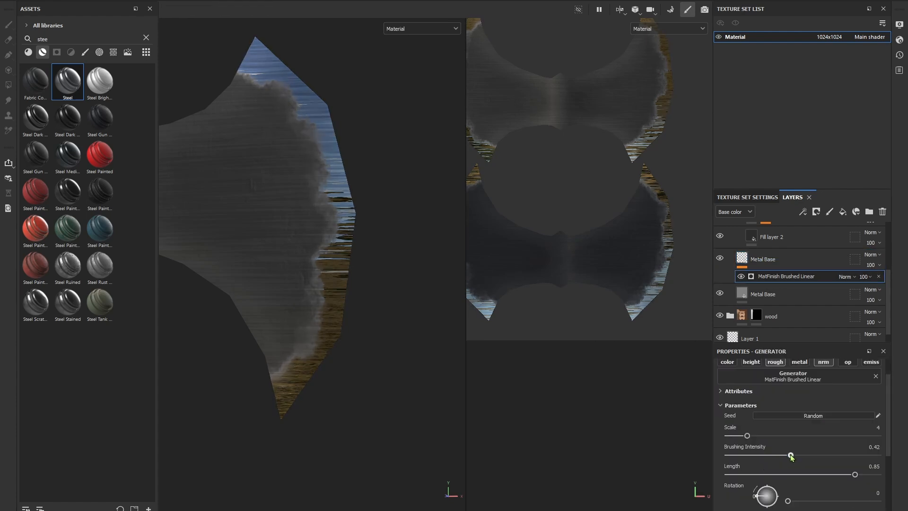
{"action": "left_click", "coordinate": [771, 363]}
{"action": "left_click_drag", "start_coordinate": [332, 272], "coordinate": [314, 264], "text": "alt"}
{"action": "scroll", "coordinate": [322, 261], "scroll_direction": "down", "scroll_amount": 10}
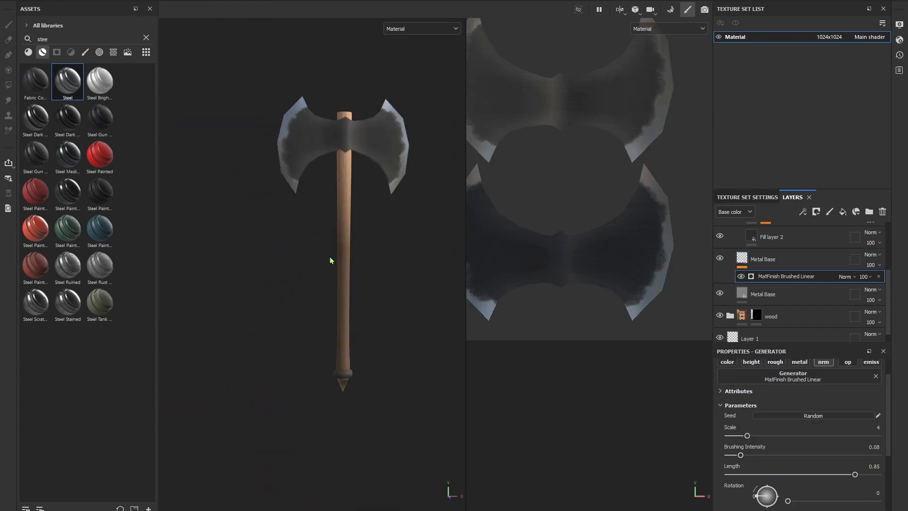
{"action": "middle_click_drag", "start_coordinate": [332, 258], "coordinate": [308, 302], "text": "alt"}
{"action": "scroll", "coordinate": [361, 209], "scroll_direction": "up", "scroll_amount": 6}
Adjust the channels of the brushed Metal Base layer and toggle the color channel of its MatFinish Brushed Linear generator
{"action": "left_click", "coordinate": [784, 259]}
{"action": "left_click", "coordinate": [731, 435]}
{"action": "left_click", "coordinate": [823, 276]}
{"action": "left_click", "coordinate": [728, 363]}
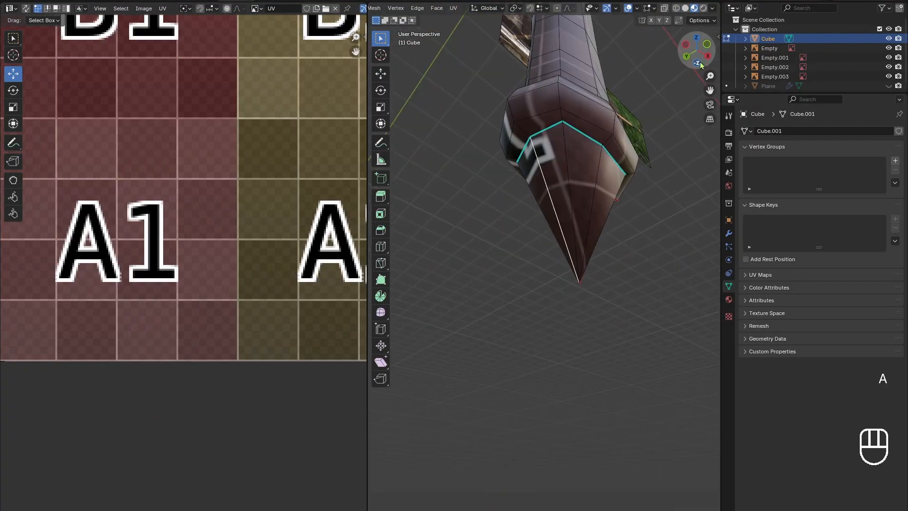
Switch to Blender, select the whole axe mesh, and pick the small octagonal UV island beside the handle's island
{"action": "middle_click_drag", "start_coordinate": [501, 198], "coordinate": [525, 174]}
{"action": "key", "text": "l"}
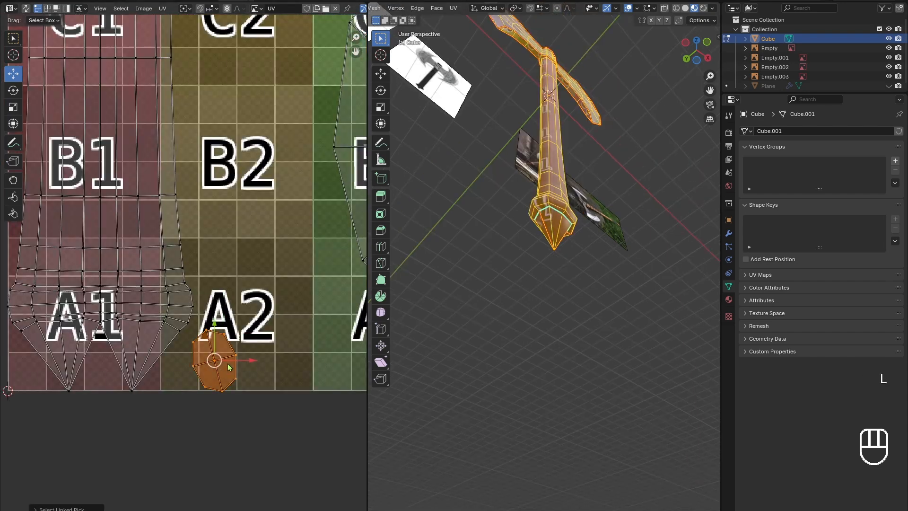